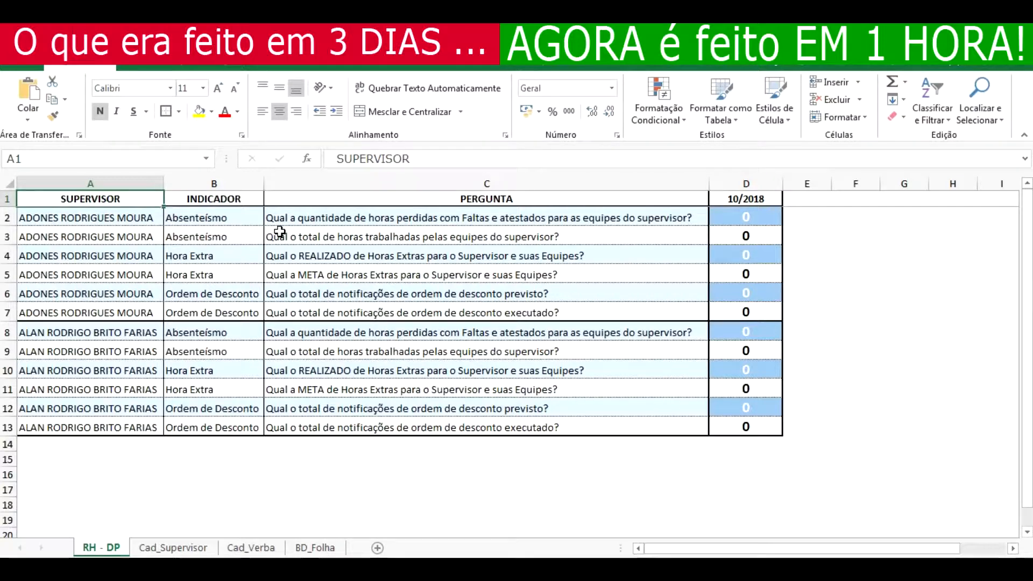
- Review the supervisor list in Cad_Supervisor and the question-to-code table in Cad_Verba
left_click(185, 549)
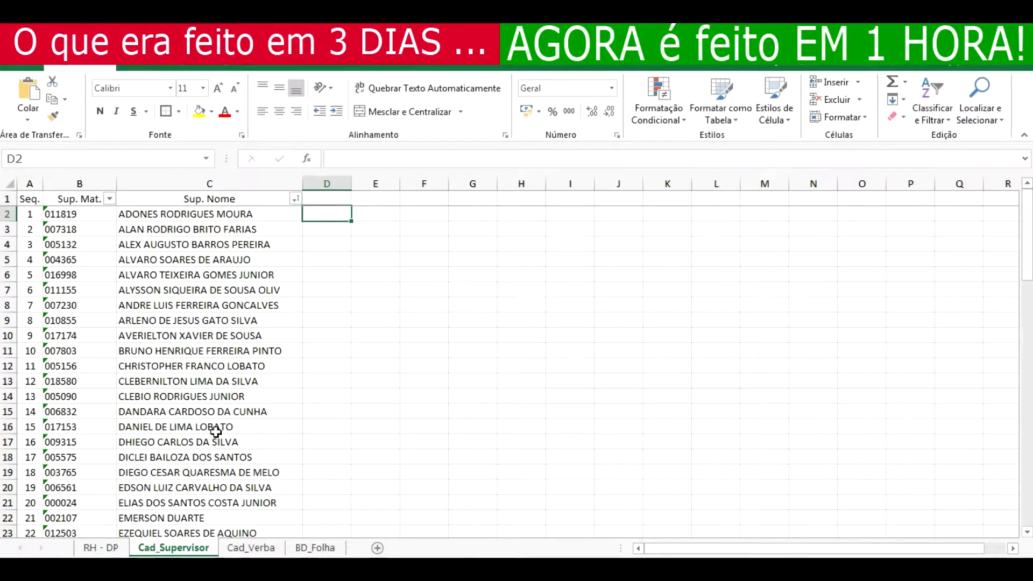
left_click(251, 547)
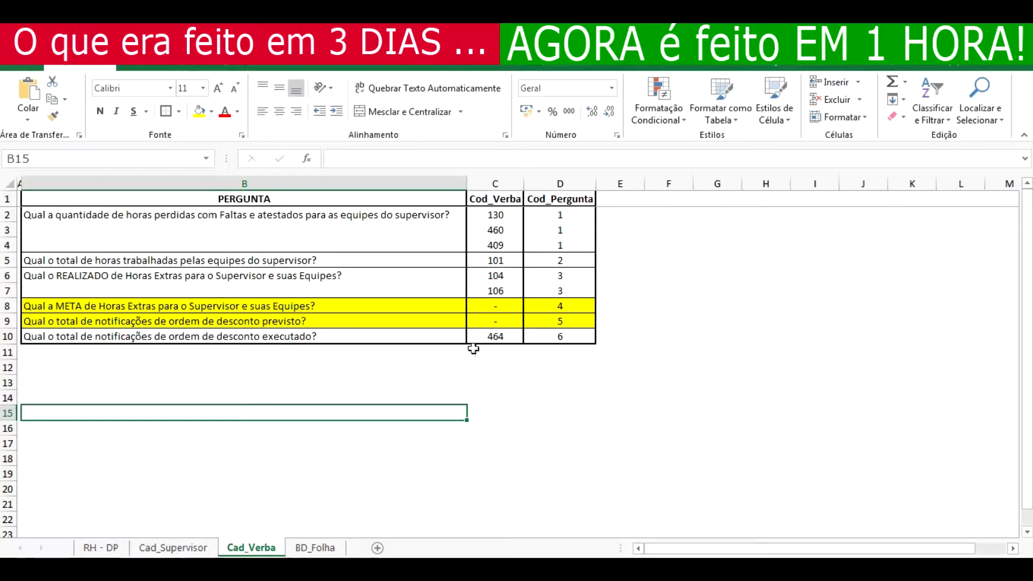
left_click(19, 199)
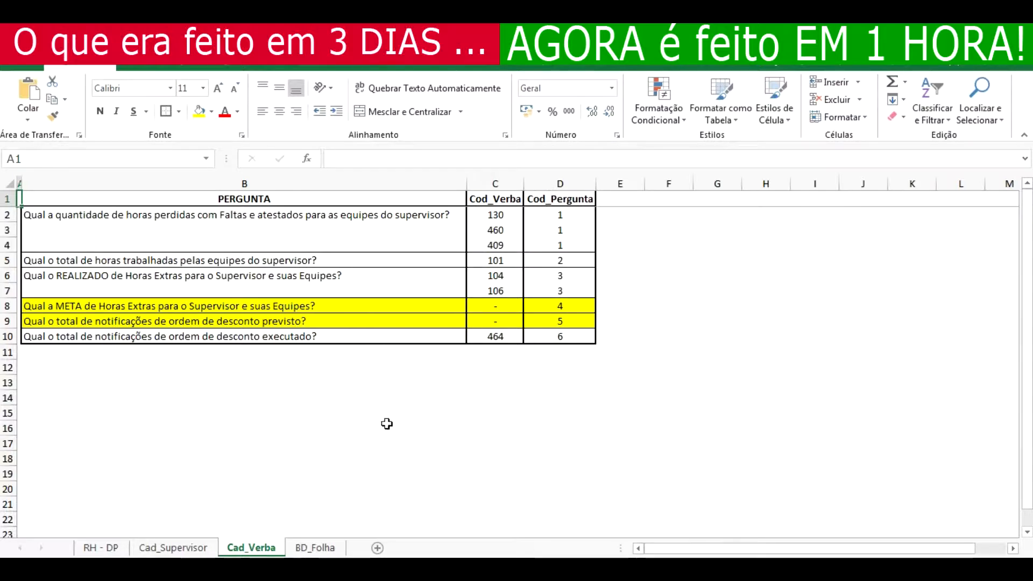
- Add the header Cod_Pergunta in cell V1 of the BD_Folha sheet and fit the column width to it
left_click(318, 547)
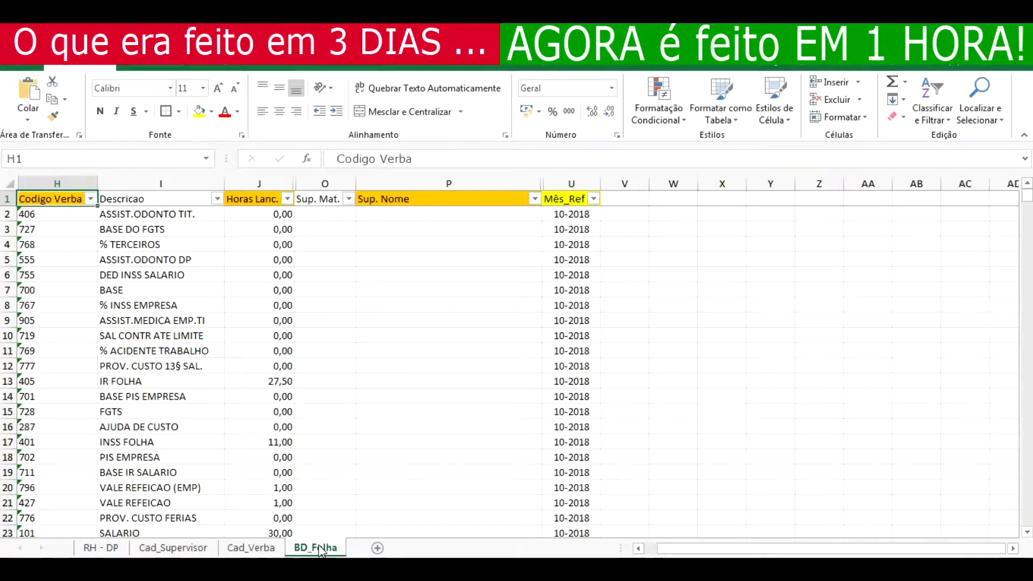
left_click(624, 199)
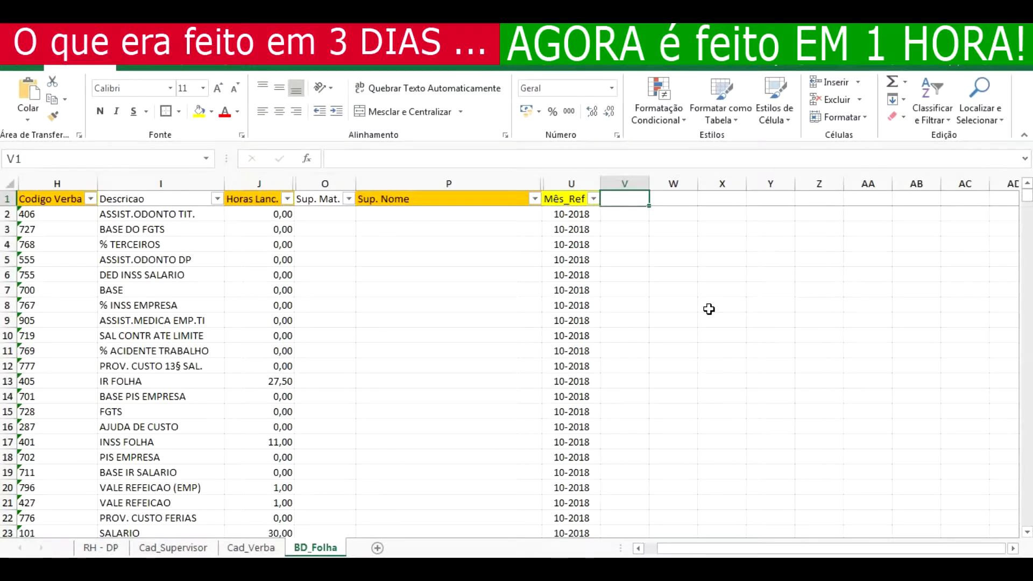
type("Seq")
key("BackSpace")
key("BackSpace")
key("BackSpace")
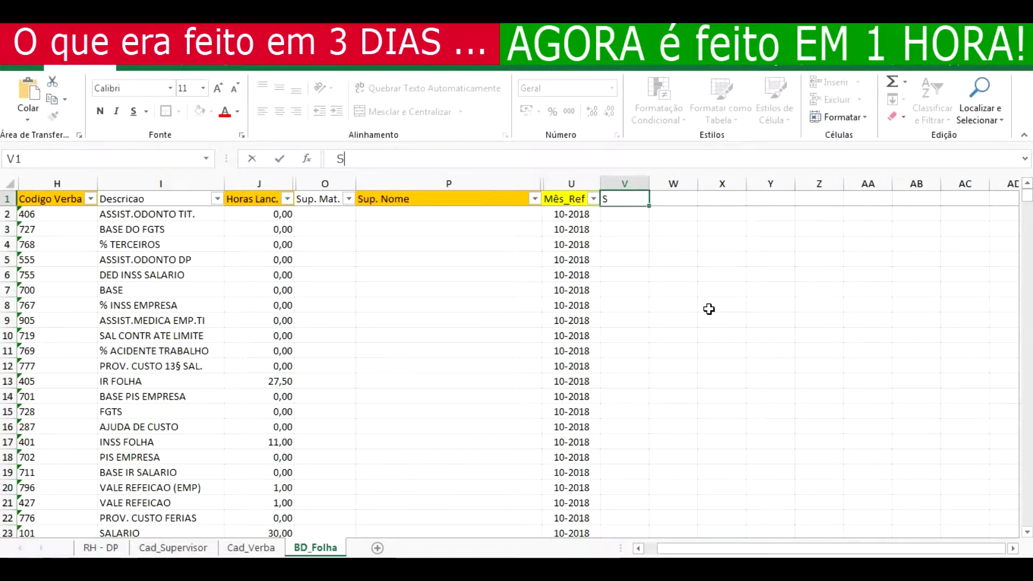
type("Cod_")
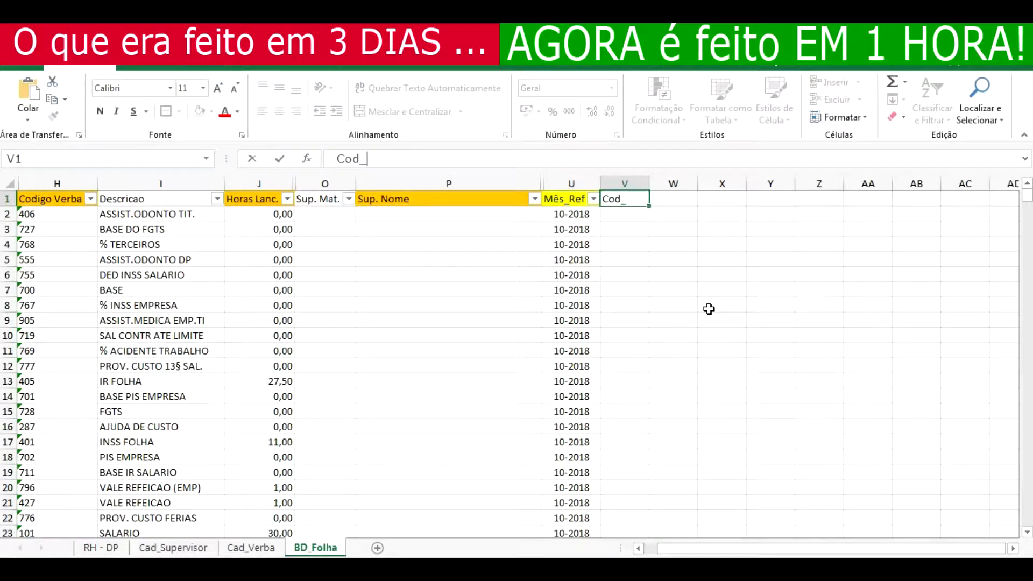
type("Pergunta")
key("Return")
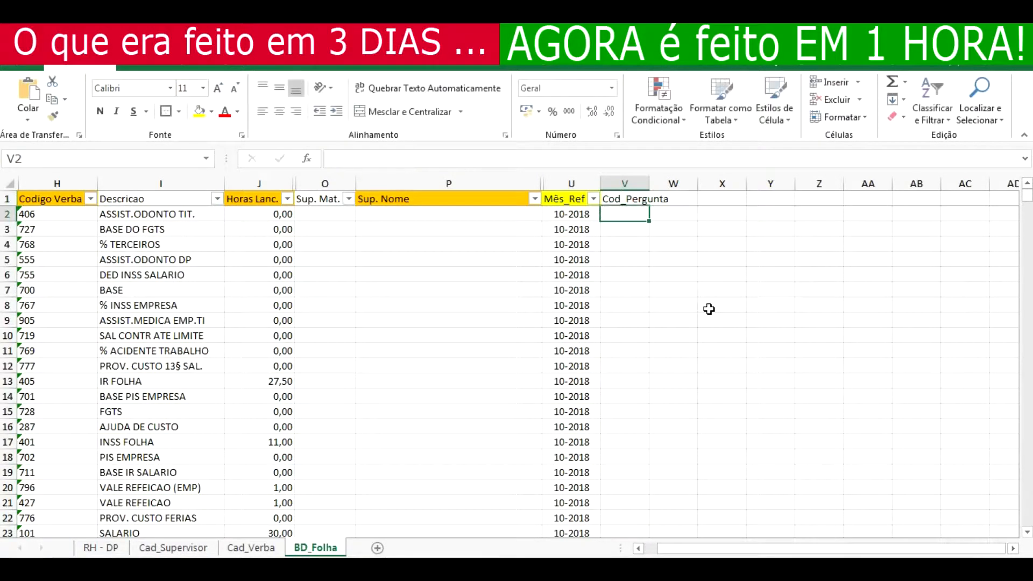
key("ctrl+shift+Down")
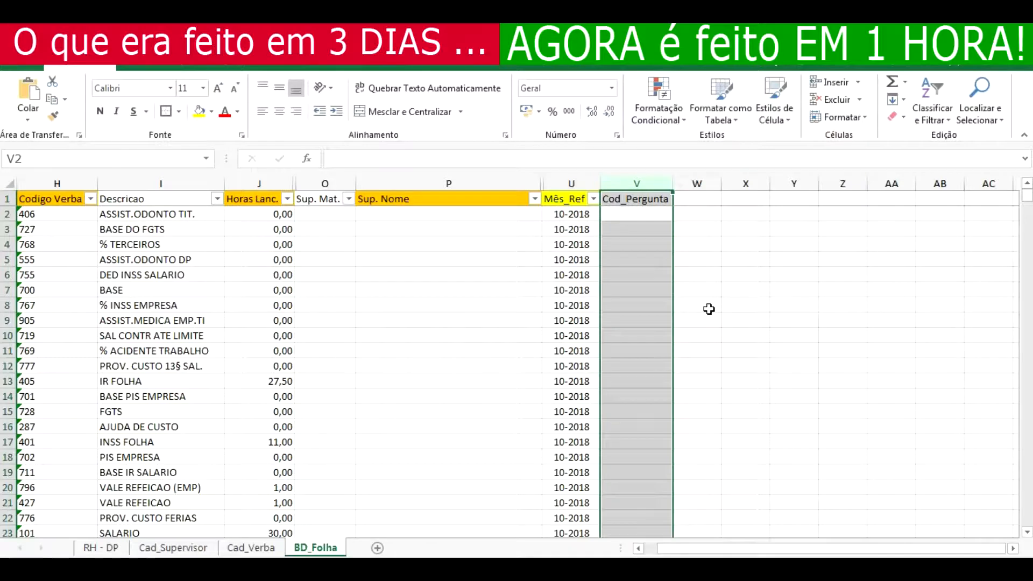
key("Down")
key("Up")
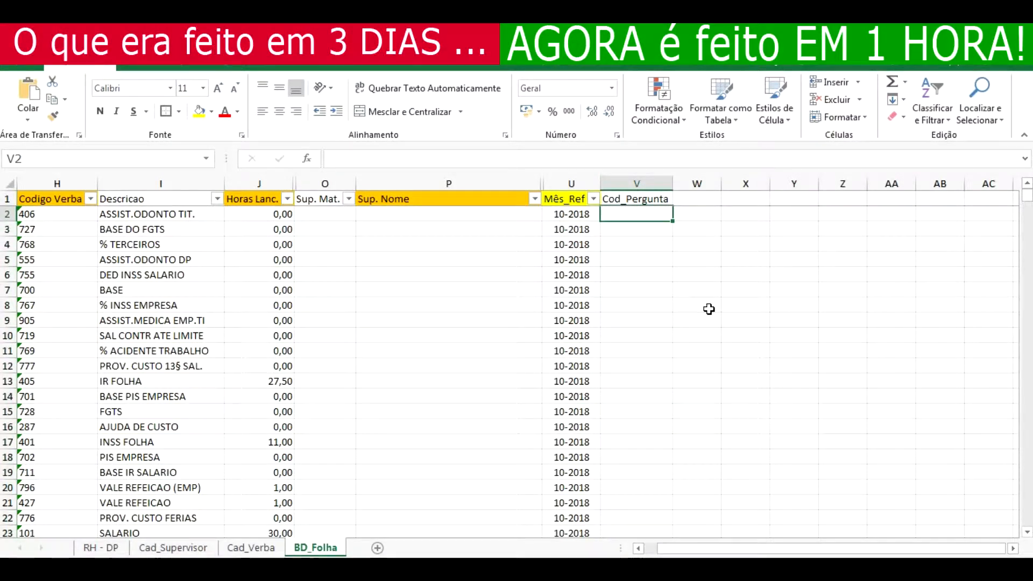
- Begin a PROCV formula in V2 with the row's Codigo Verba, $H2, as the column-locked lookup value
key("Home")
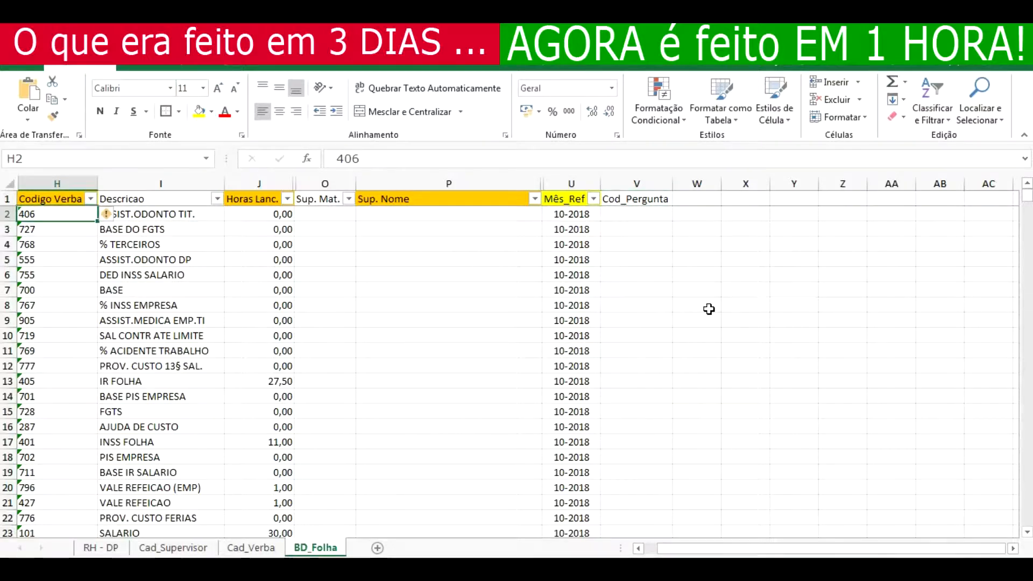
left_click(638, 212)
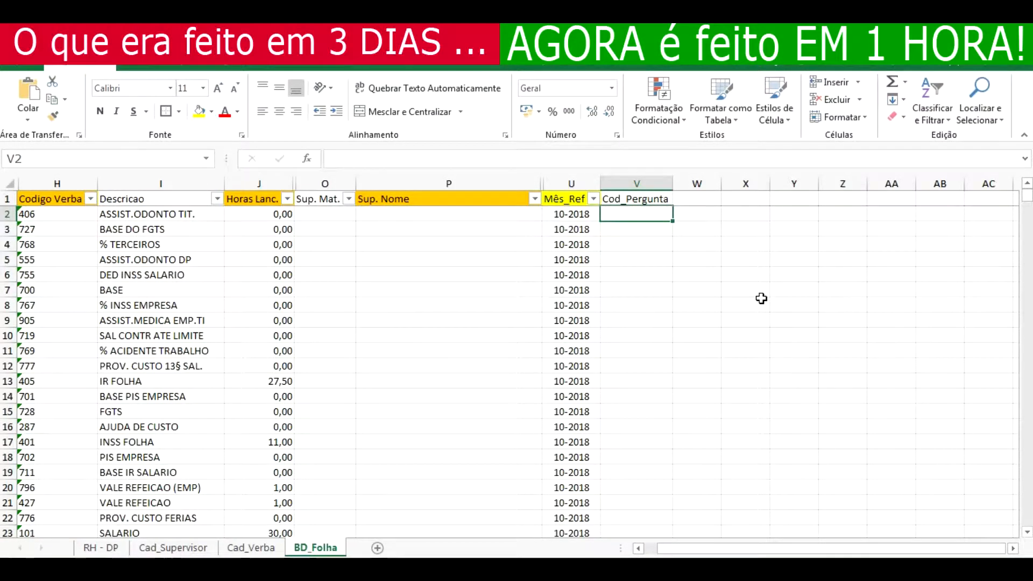
type("=")
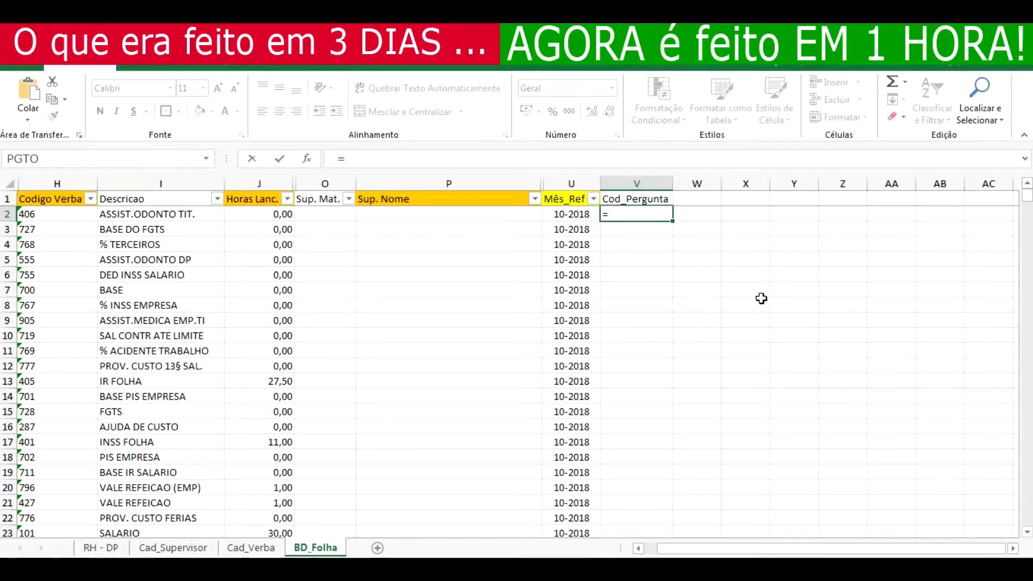
type("procv(")
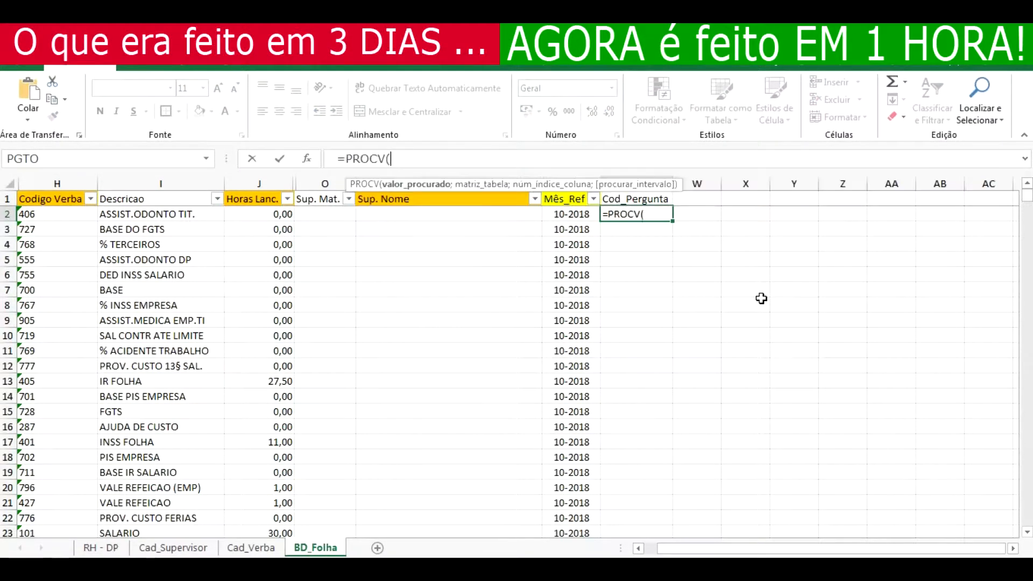
key("Left")
key("Left")
key("Left")
key("Left")
key("Left")
key("Left")
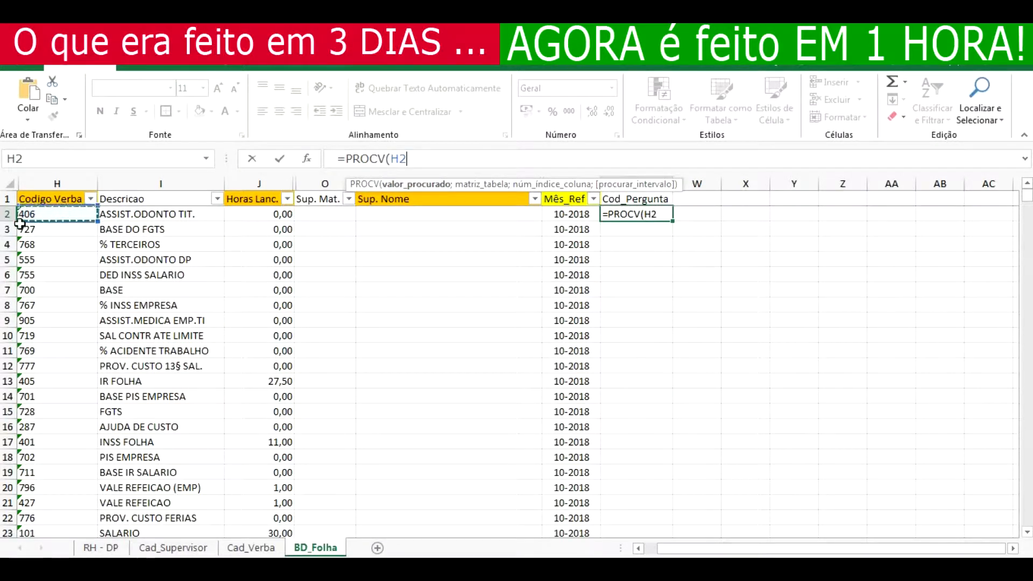
key("F4")
key("F4")
key("F4")
type(";")
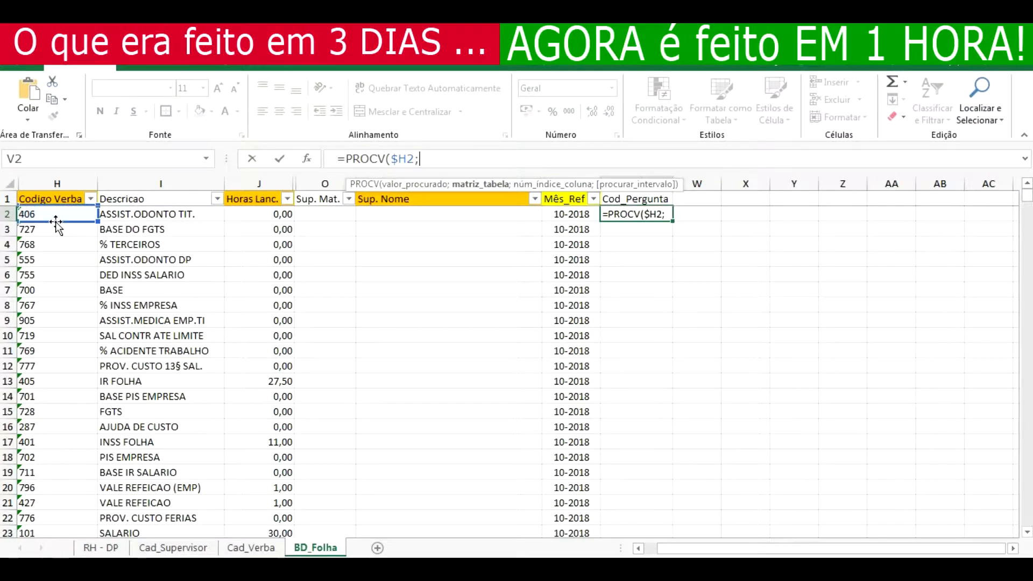
- Complete the V2 PROCV formula with Cad_Verba!$C:$D as the table, column index 2 and exact match 0
left_click(245, 548)
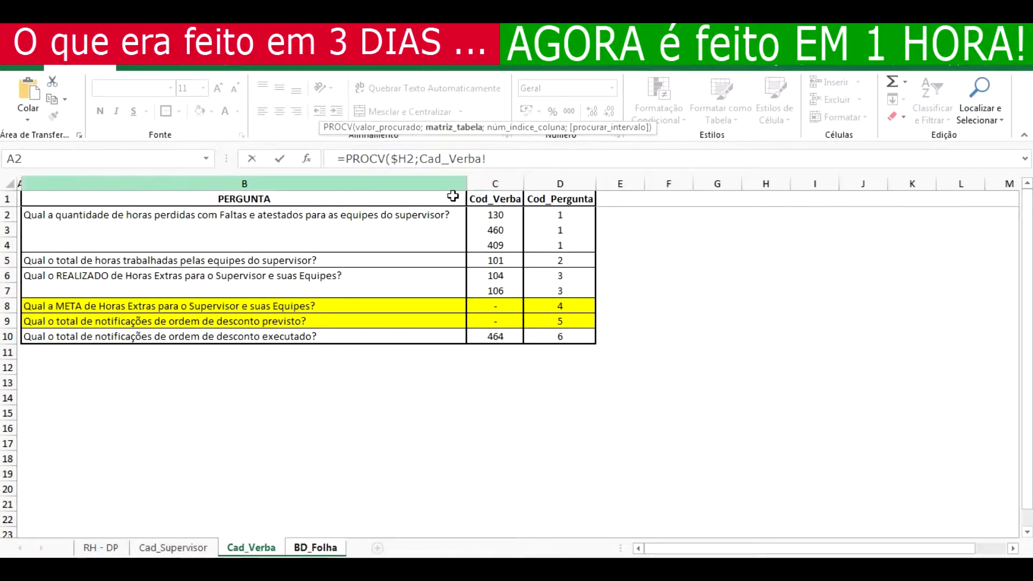
left_click_drag(507, 183, 557, 182)
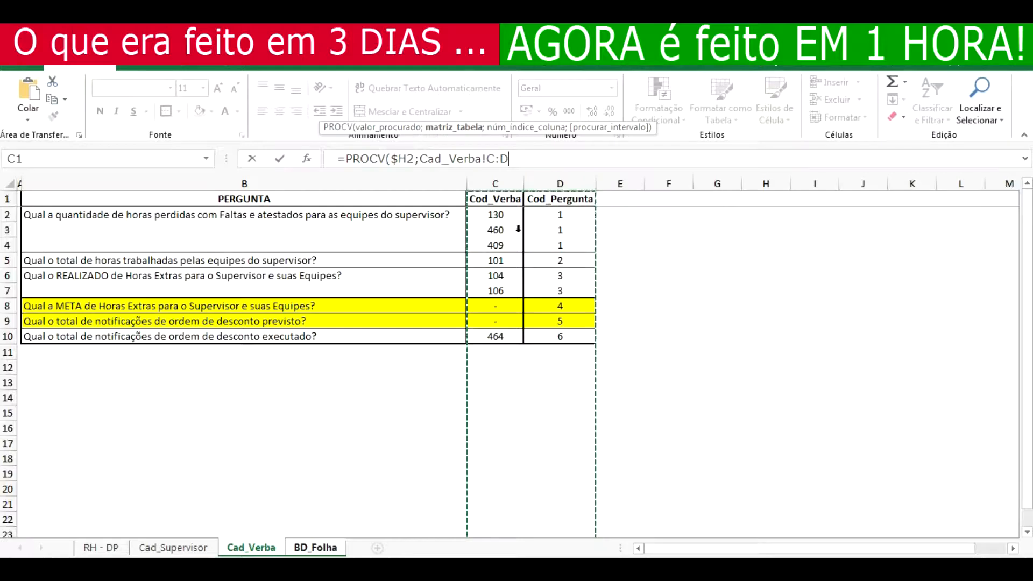
left_click_drag(495, 215, 551, 340)
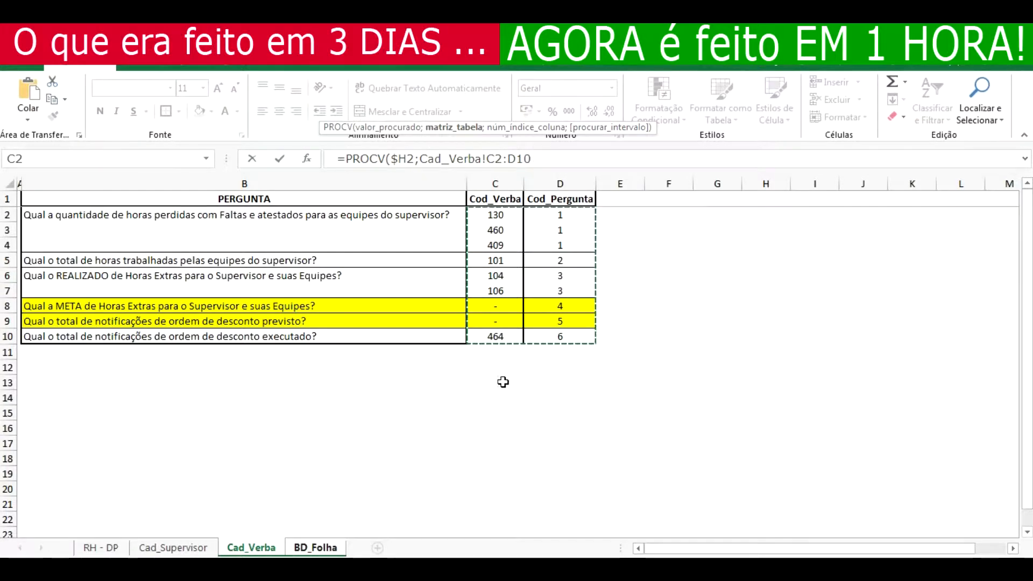
left_click_drag(495, 182, 556, 178)
key("F4")
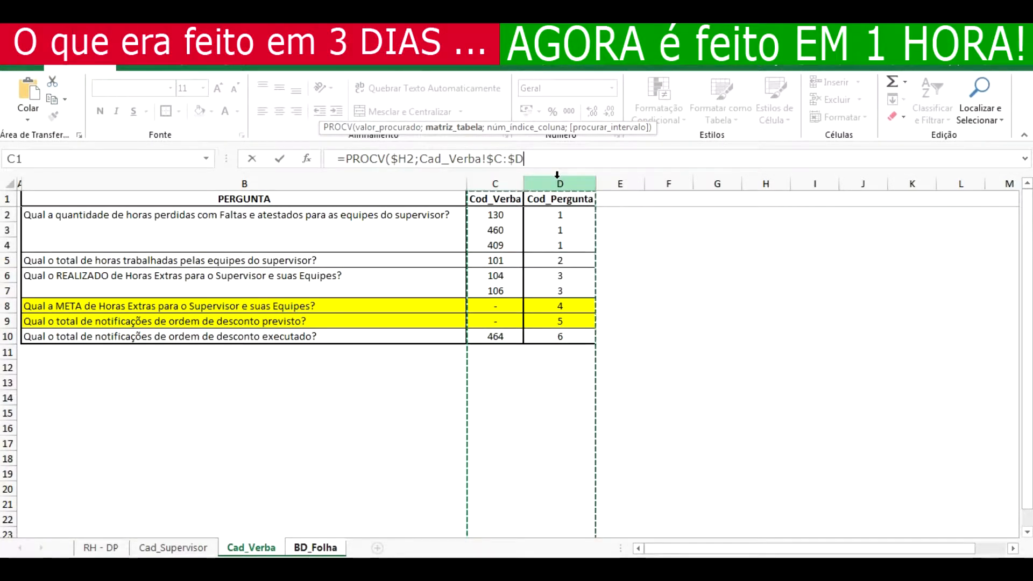
type(";2")
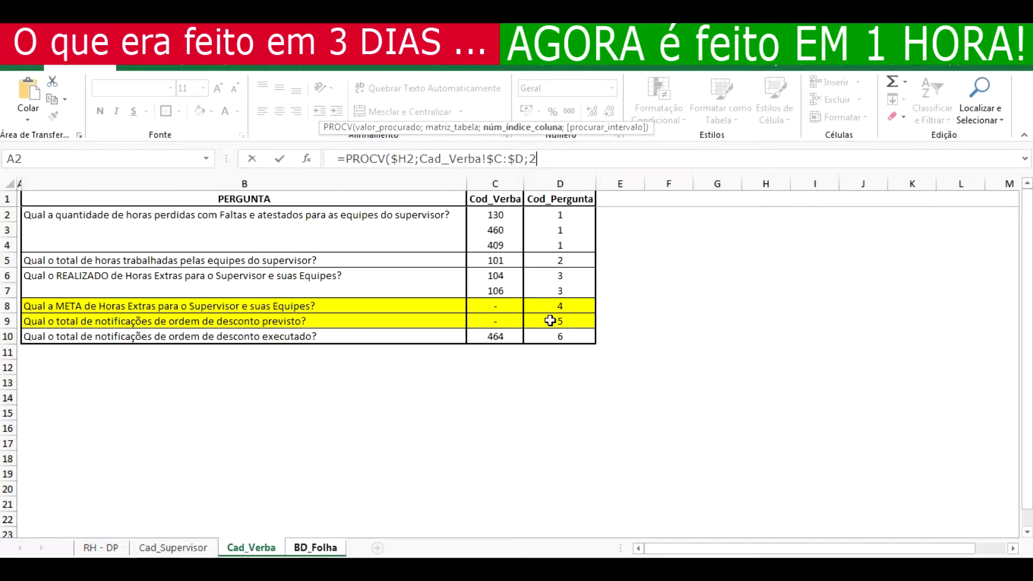
type(";0")
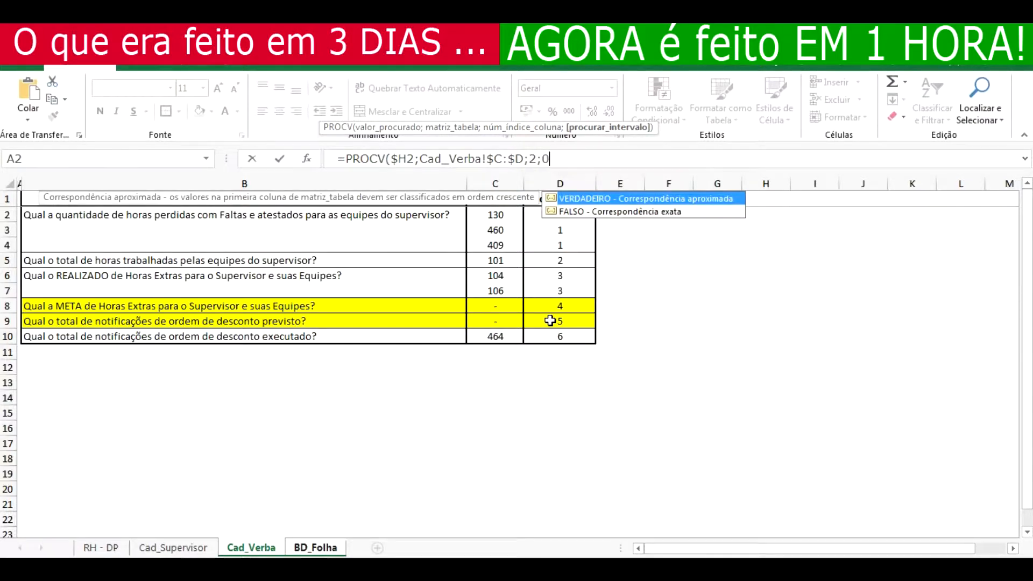
type(")")
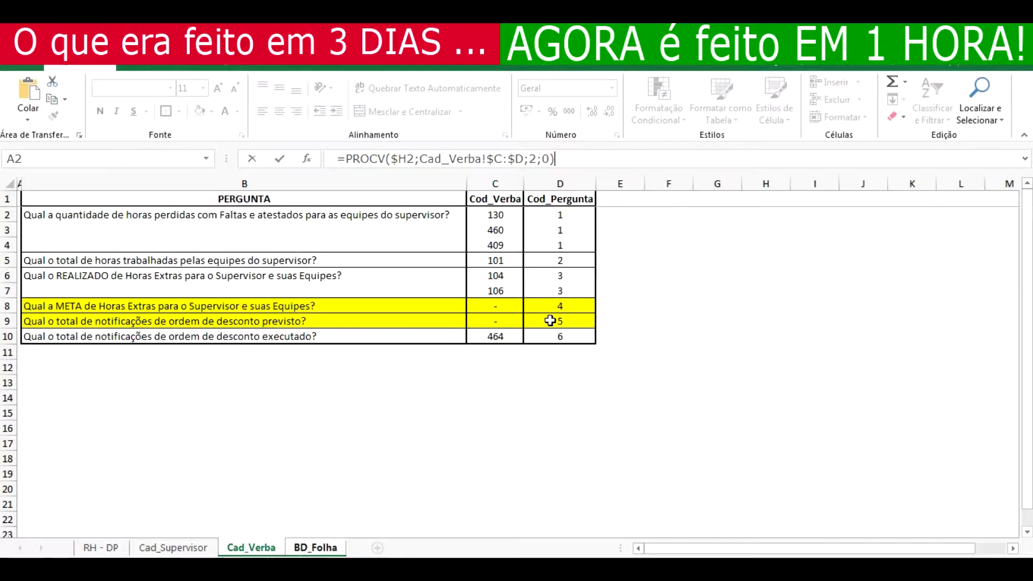
key("Return")
key("Up")
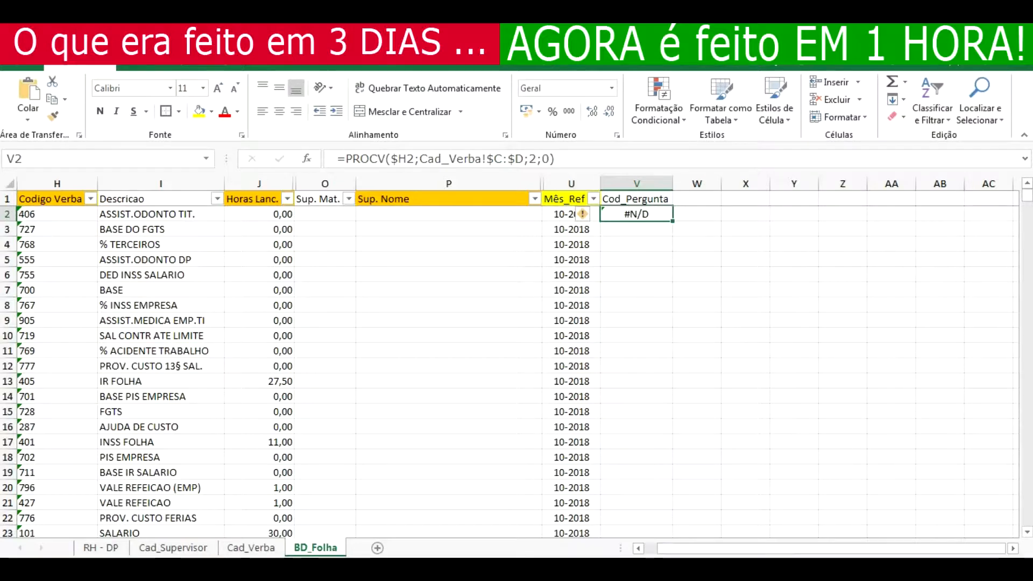
- Check the codes in Cad_Verba and wrap the V2 PROCV formula in SEERRO with "-" as the error value
left_click(266, 551)
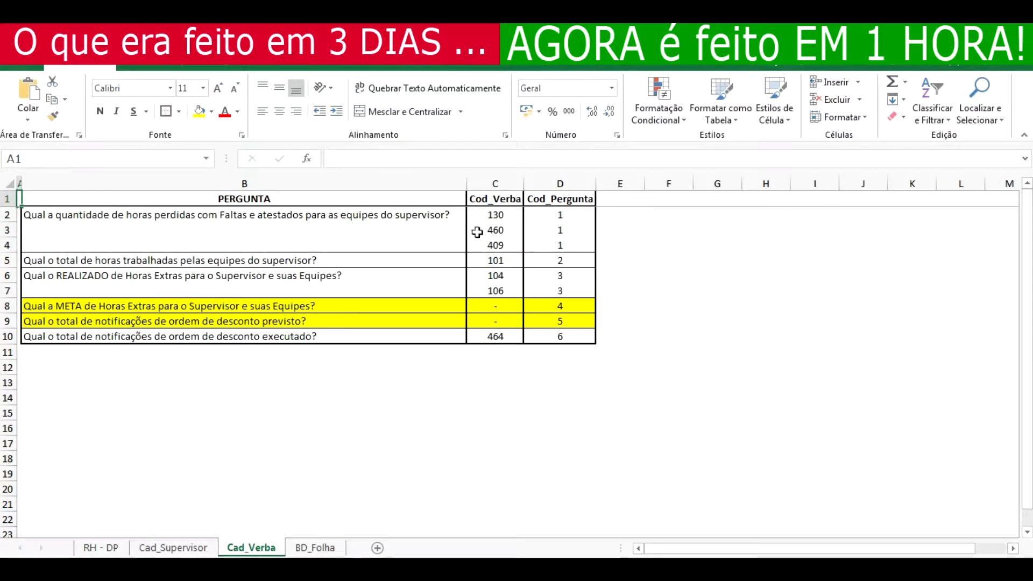
left_click(321, 547)
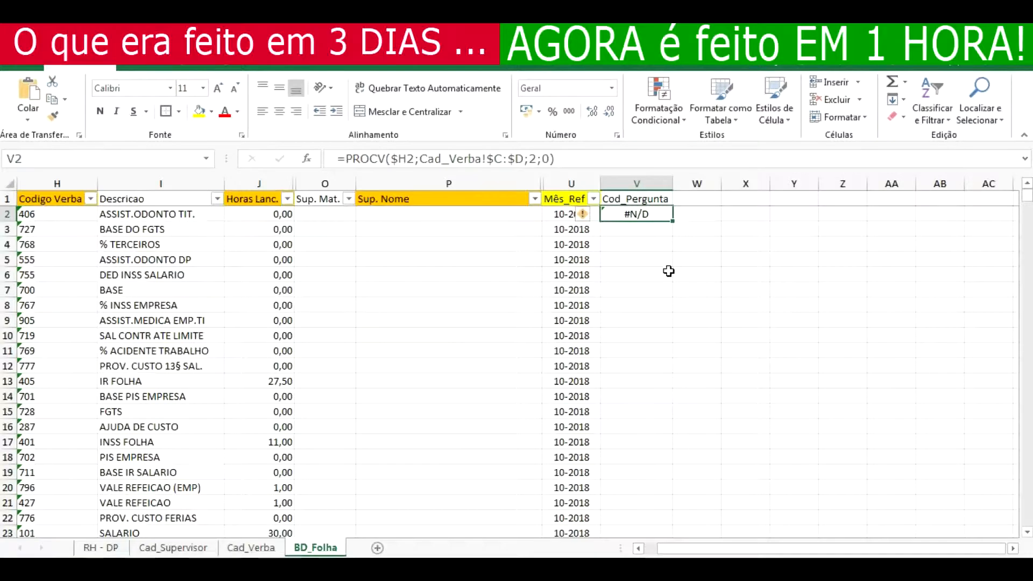
left_click(345, 159)
type("se")
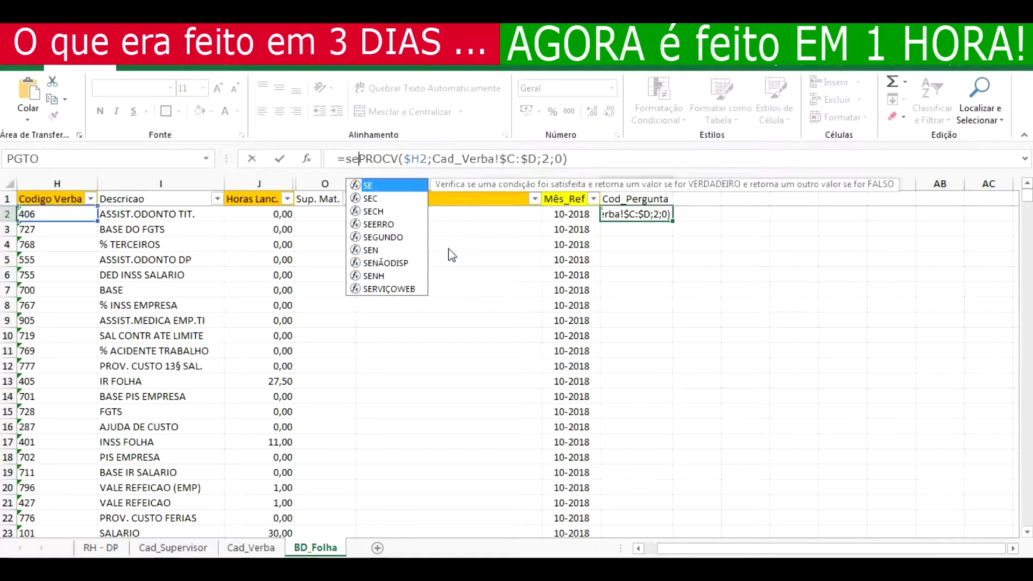
left_click(379, 222)
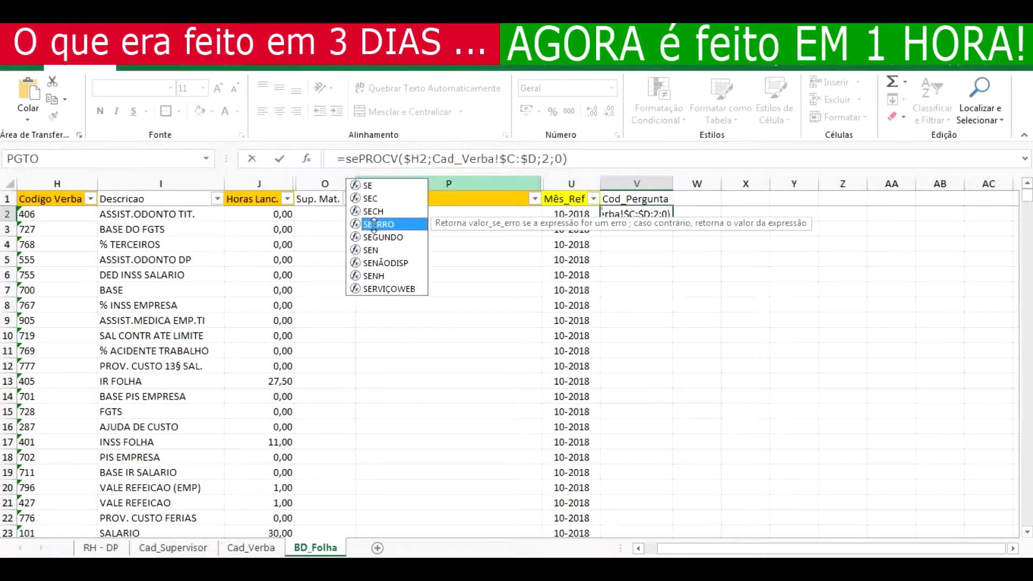
double_click(379, 224)
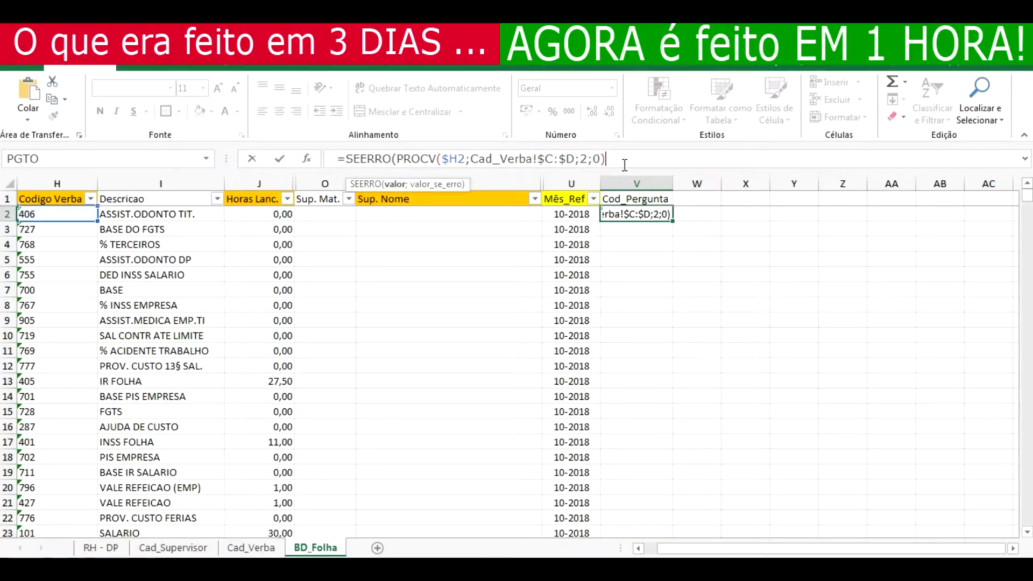
type(";\"-\"")
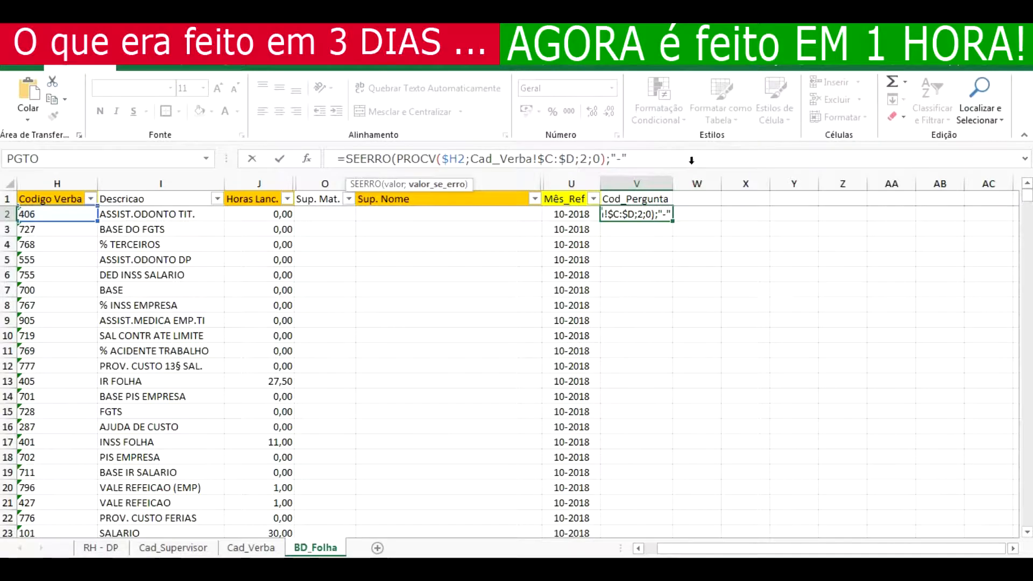
type(")")
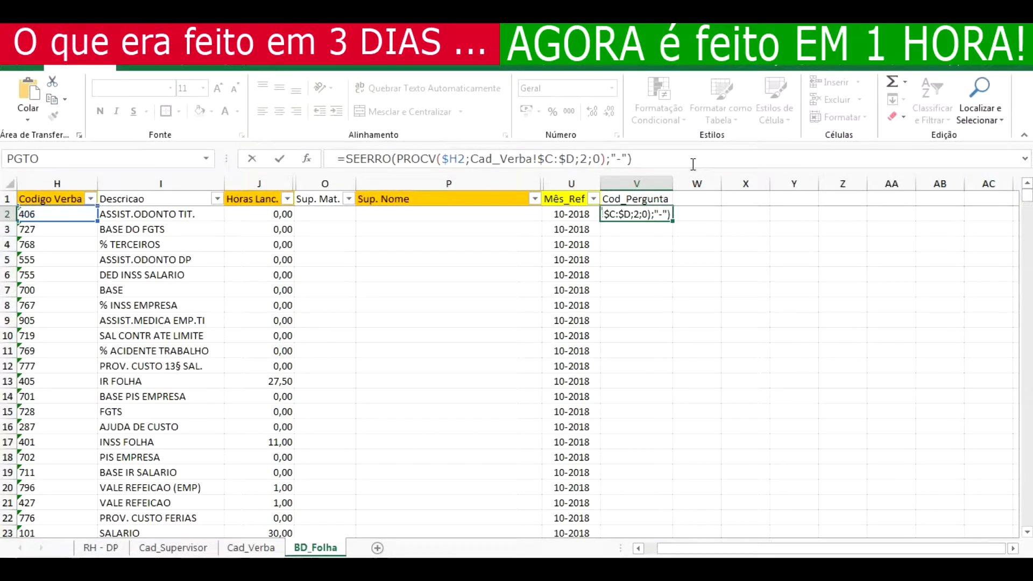
key("Return")
key("Up")
- Copy the V2 formula down the Cod_Pergunta column to the last data row, V134205
key("ctrl+c")
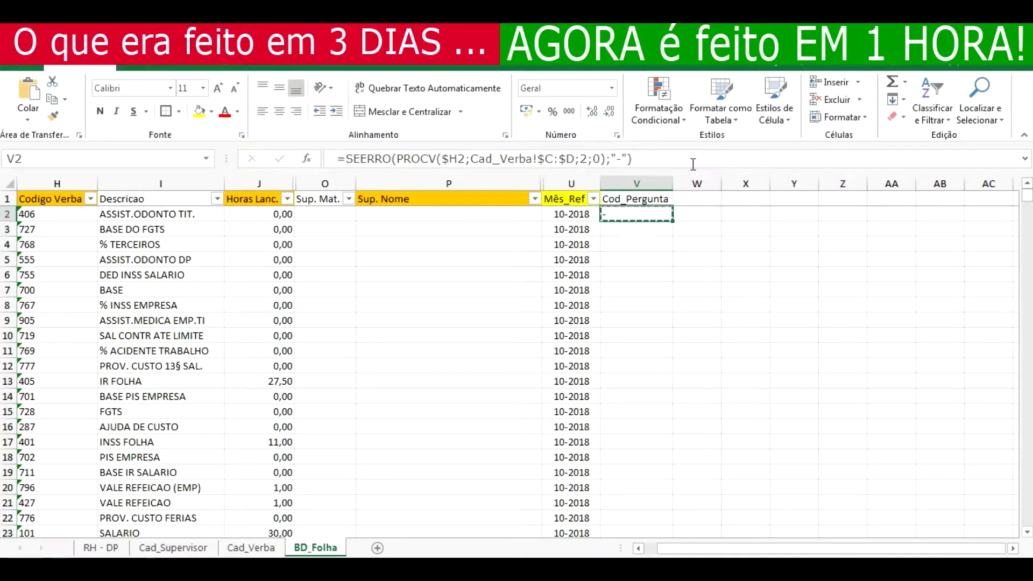
key("Left")
key("ctrl+Down")
key("Right")
key("ctrl+shift+Up")
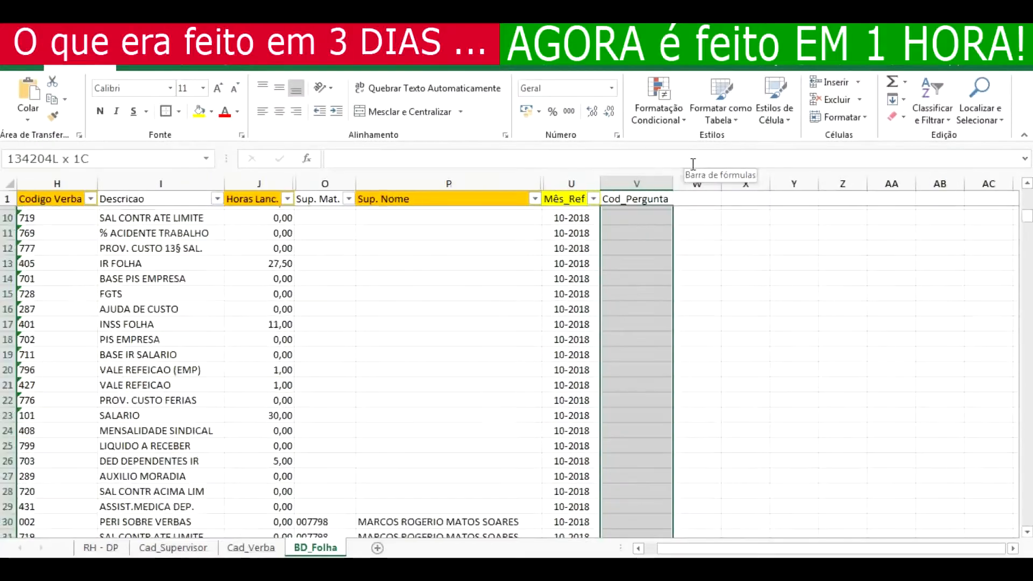
key("ctrl+v")
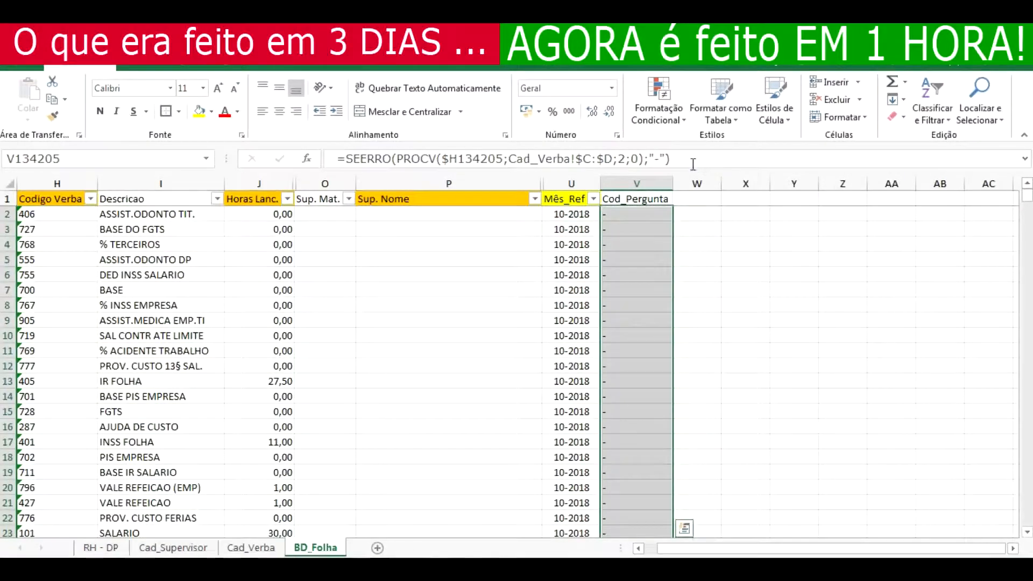
- Apply the formatting of the Mês_Ref header to the Cod_Pergunta header in V1
key("ctrl+Up")
key("Down")
key("Up")
key("Left")
key("ctrl+c")
key("Right")
key("alt")
key("v")
key("r")
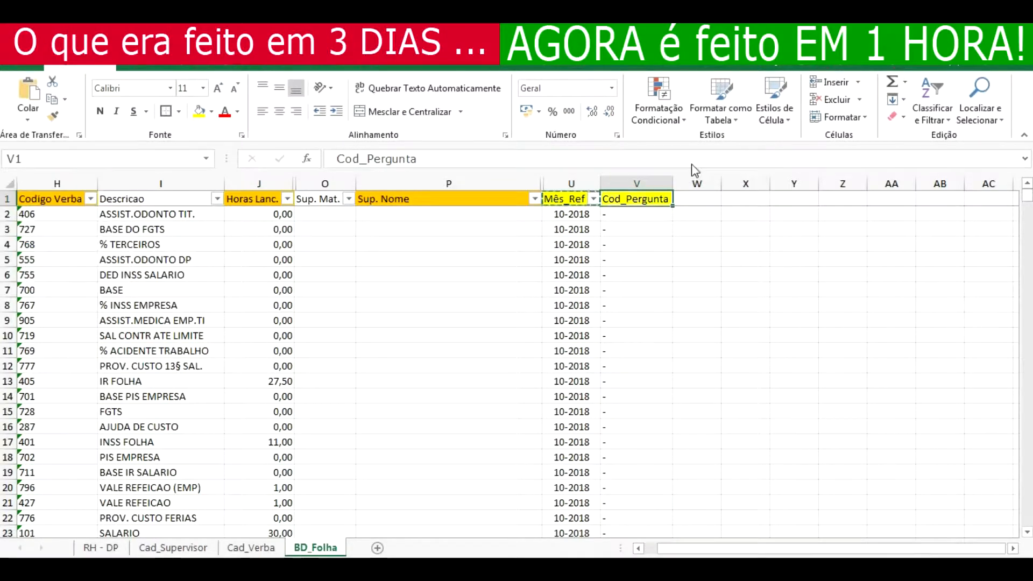
key("Down")
key("Down")
key("Down")
key("Down")
key("Up")
key("Up")
key("Left")
key("Up")
key("Up")
key("Down")
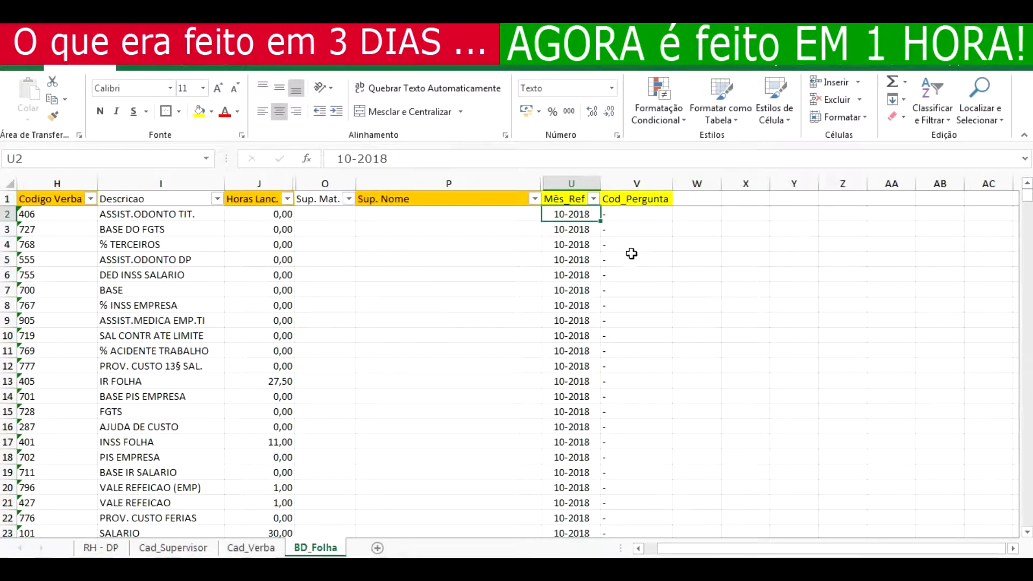
- Extend the BD_Folha header filter to include Cod_Pergunta and check the values offered in that column's filter list
left_click(647, 202)
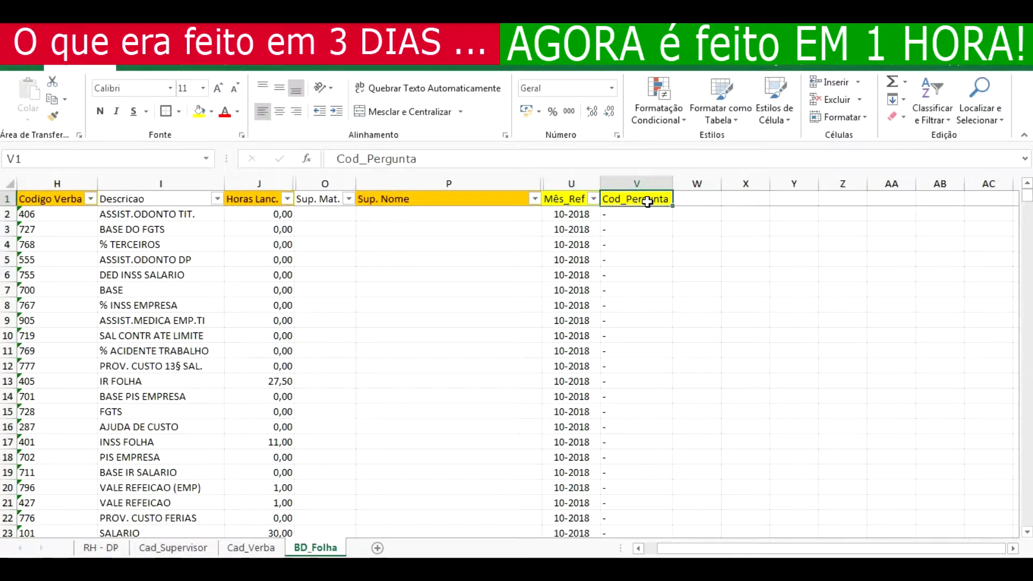
key("ctrl+shift+Left")
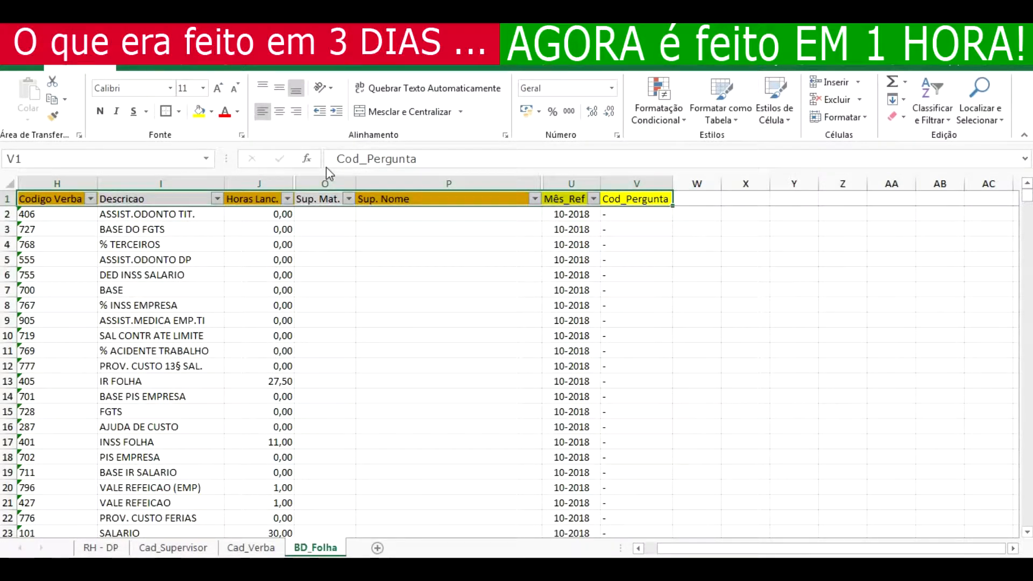
left_click(553, 200)
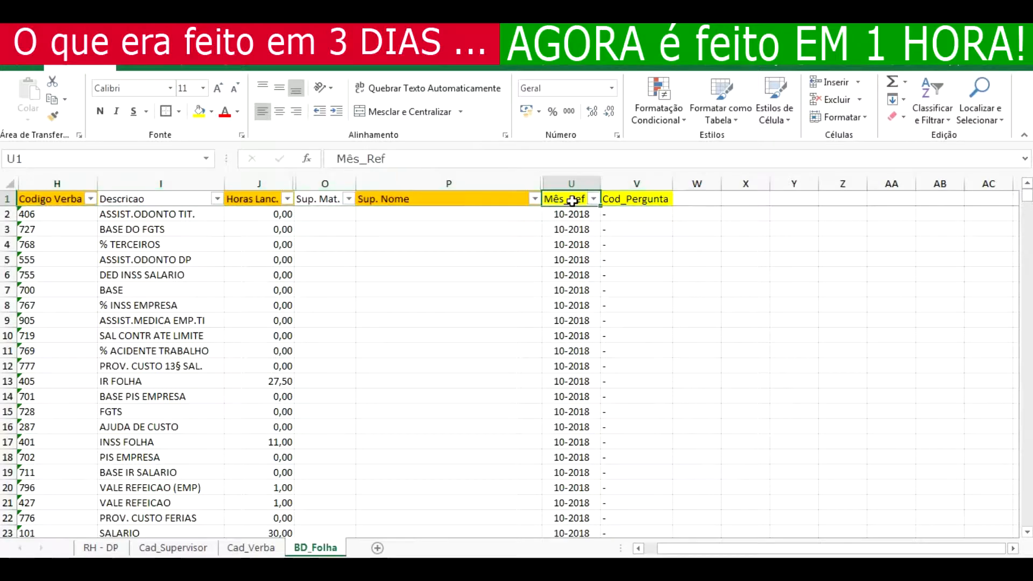
left_click(333, 57)
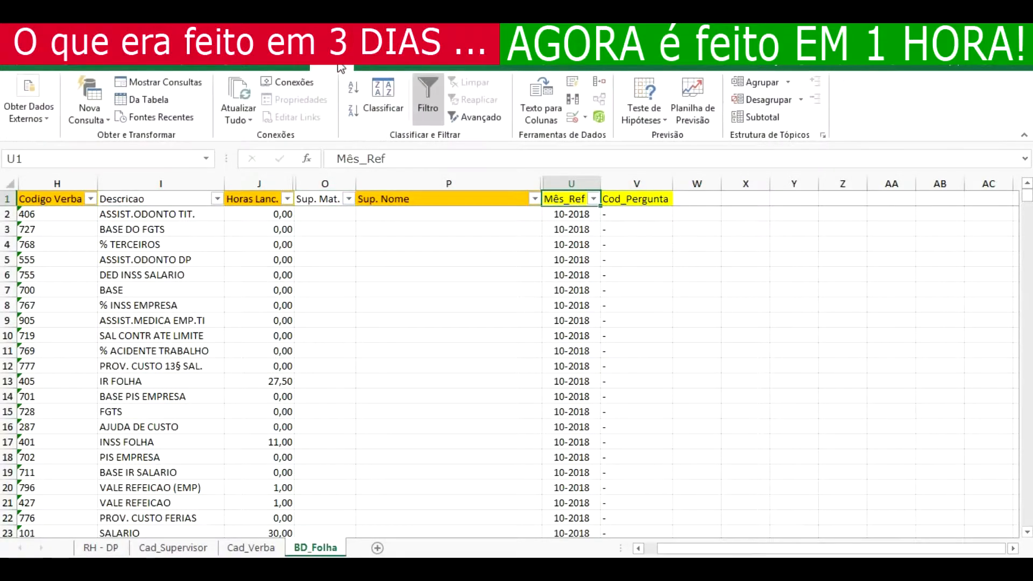
left_click(428, 97)
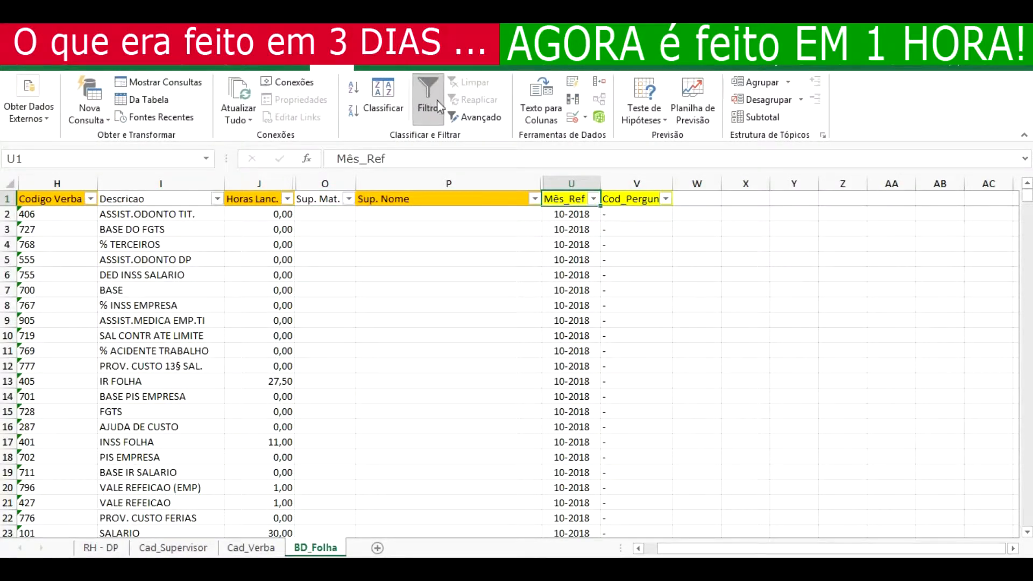
left_click(666, 198)
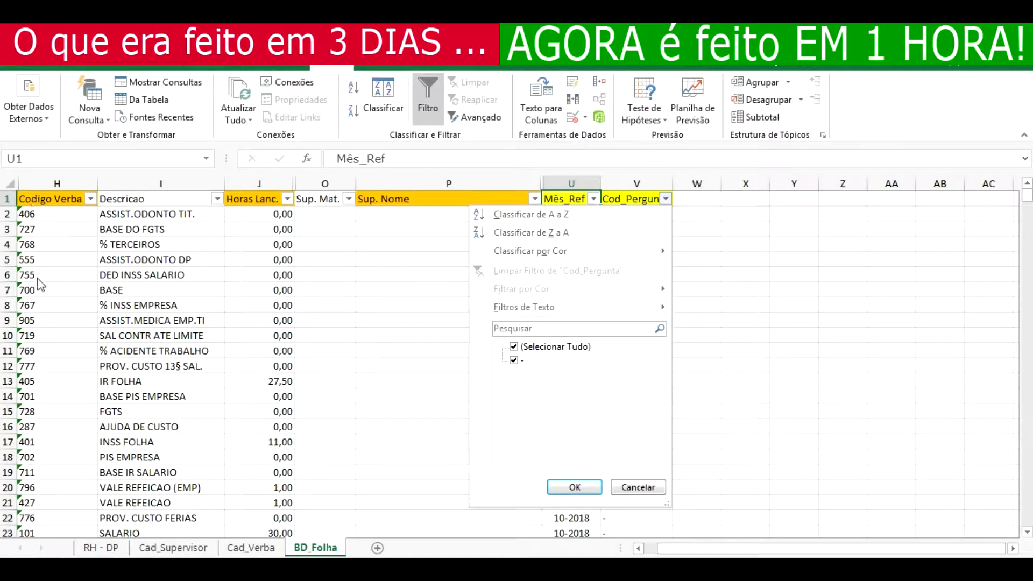
left_click(562, 487)
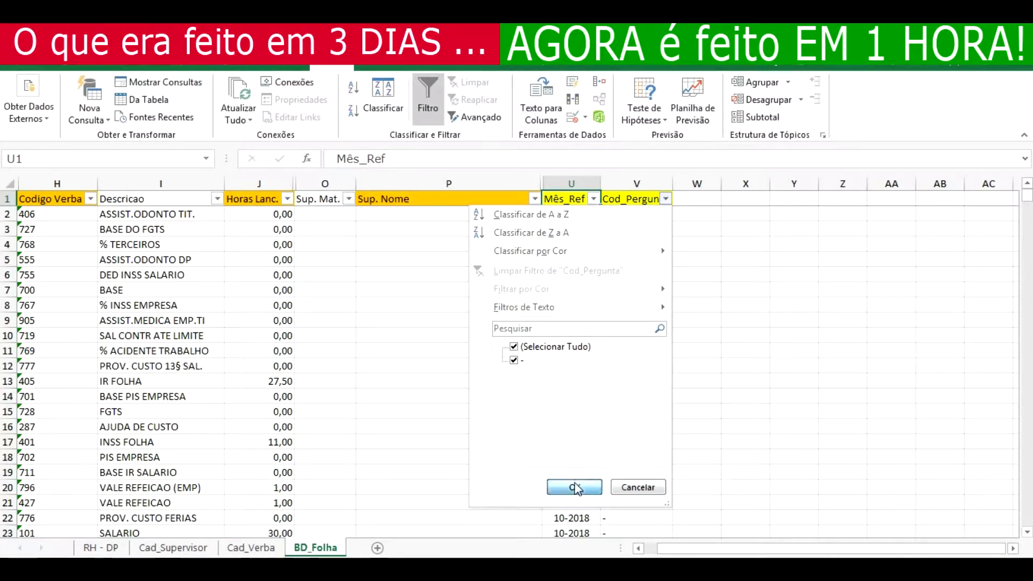
- Find the code 130 in the Codigo Verba column
left_click(47, 306)
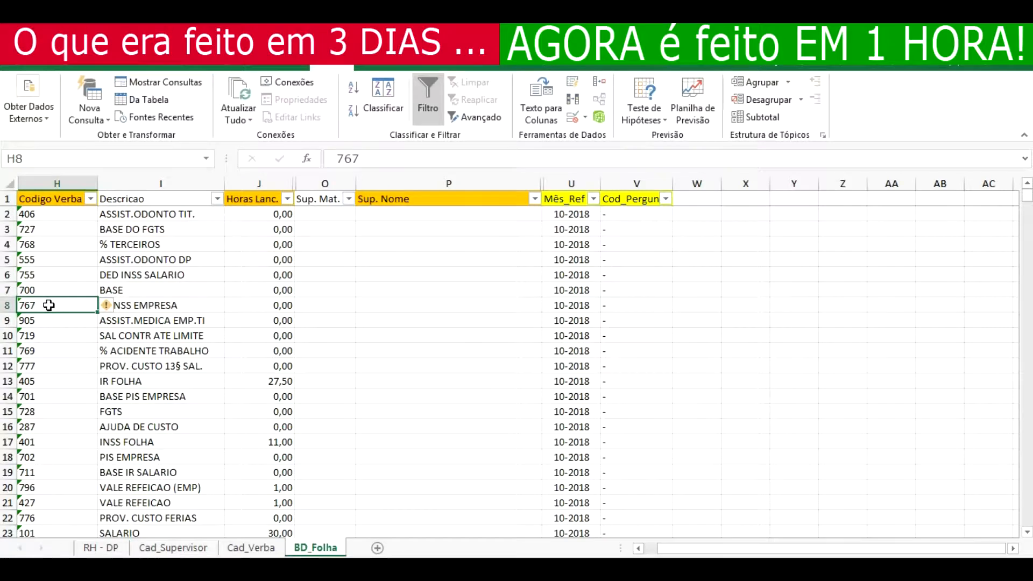
key("ctrl+space")
key("ctrl+f")
type("130")
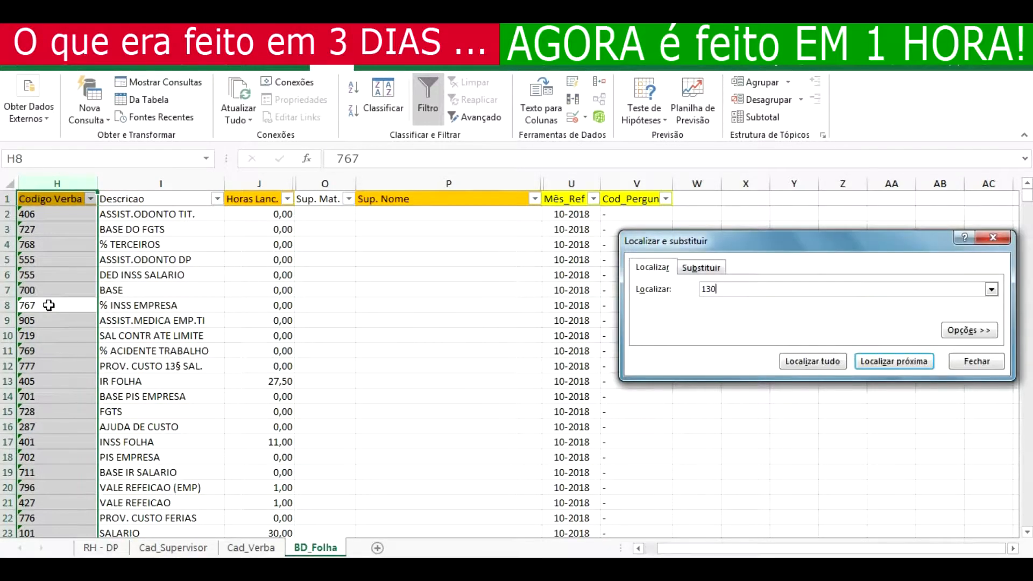
key("Return")
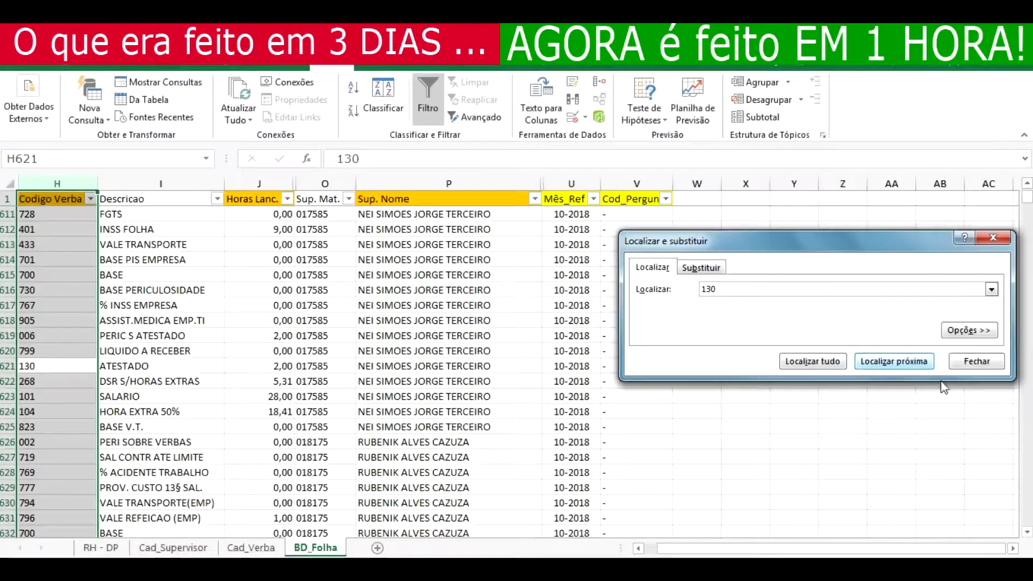
left_click(976, 362)
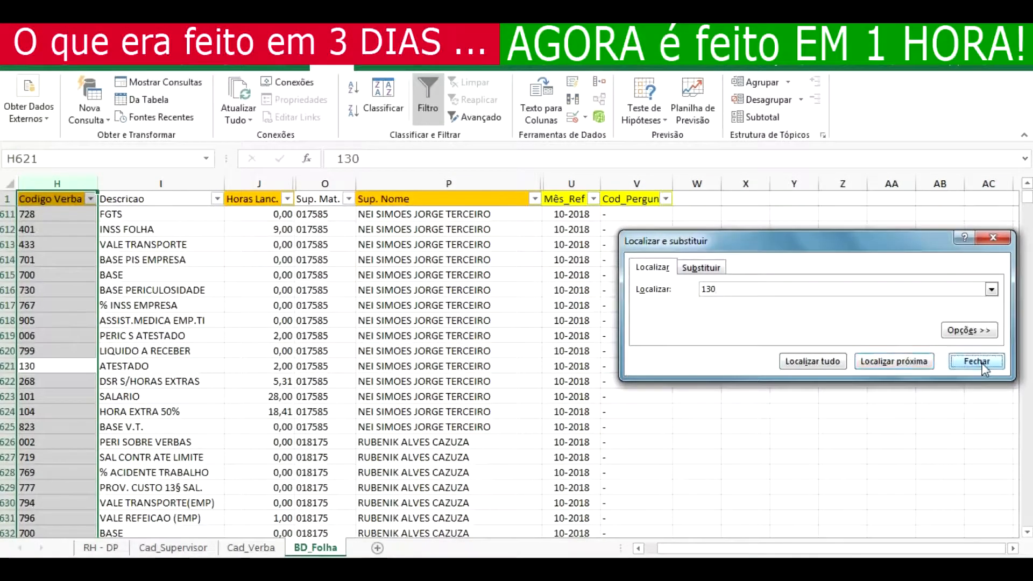
- Examine the Cod_Pergunta formula in V621 and compare its verba code with the code table in Cad_Verba
left_click(54, 368)
left_click(634, 377)
left_click(635, 364)
left_click(243, 549)
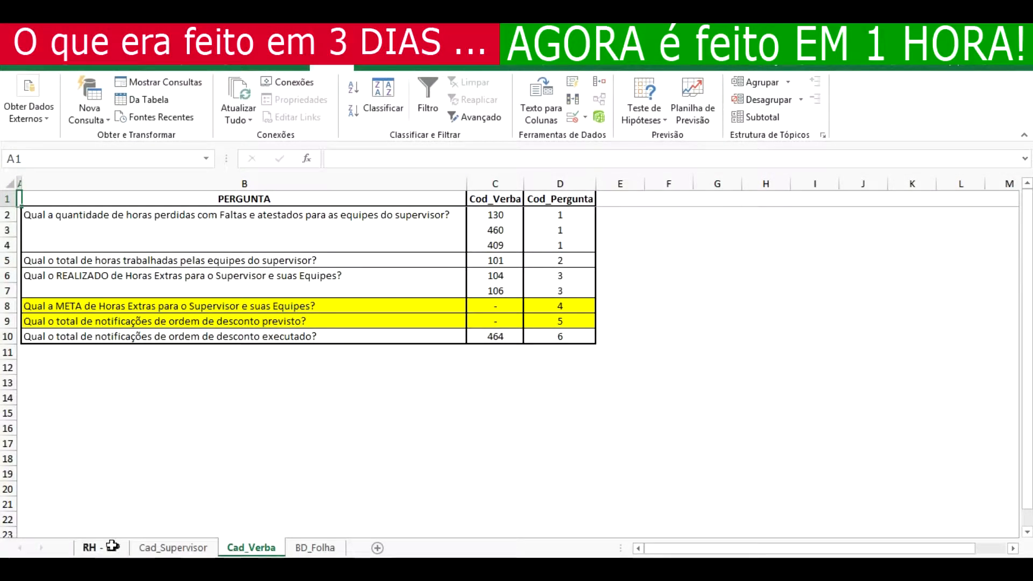
left_click(298, 549)
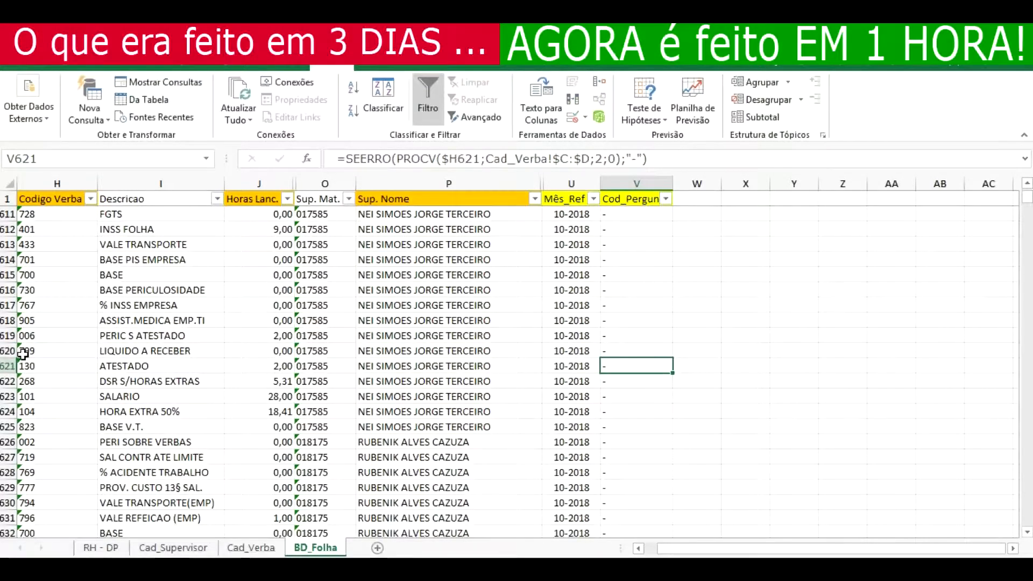
- Multiply the PROCV lookup value $H621 by 1 in the V621 formula and center the cell's contents
left_click(481, 157)
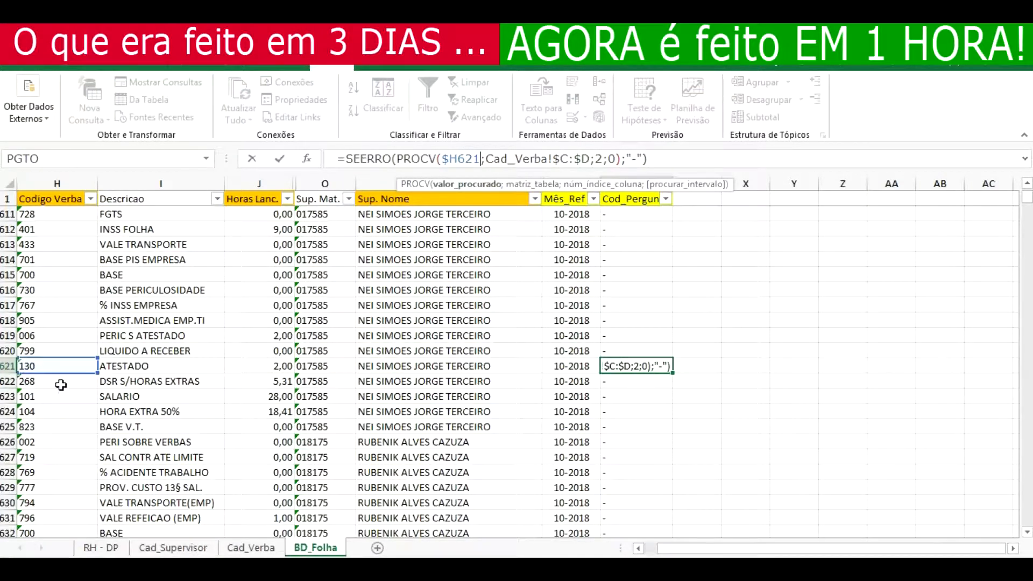
type("*1")
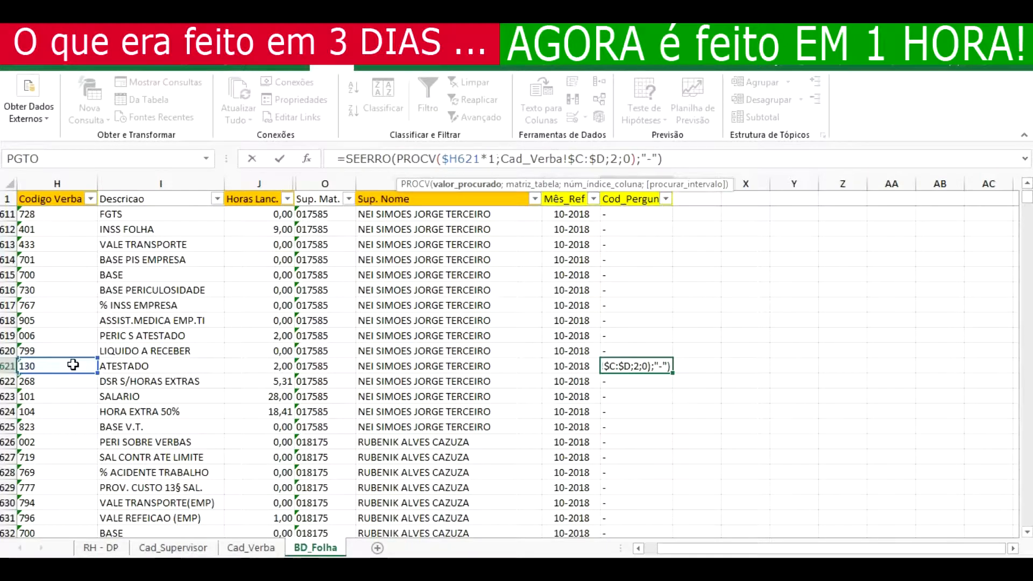
key("Return")
key("Up")
key("alt+c")
key("c")
key("Down")
key("Up")
- Copy V621 with its corrected formula over the whole Cod_Pergunta column, from V2 to V134205
key("ctrl+c")
key("ctrl+Up")
key("Down")
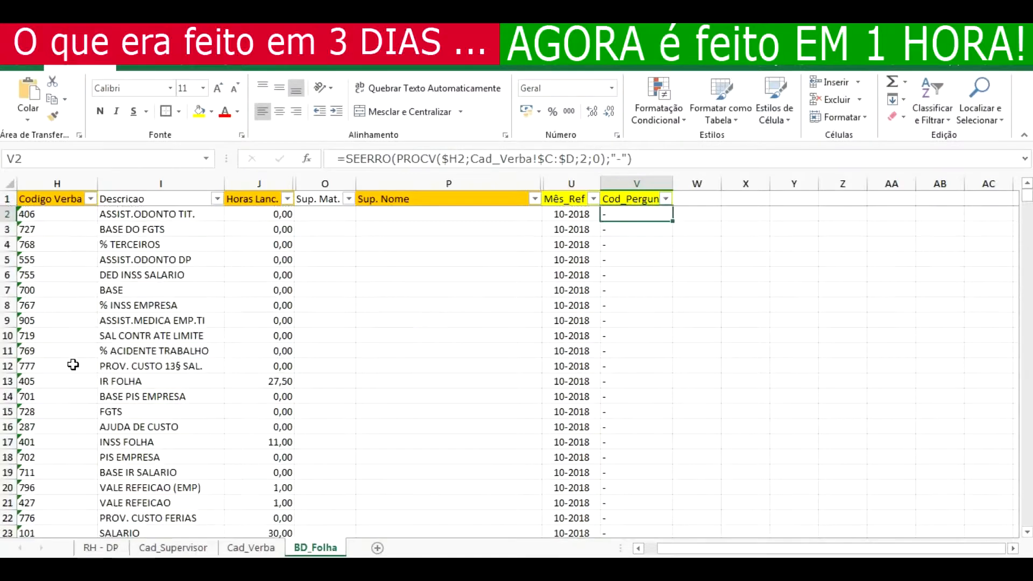
key("ctrl+shift+Down")
key("ctrl+v")
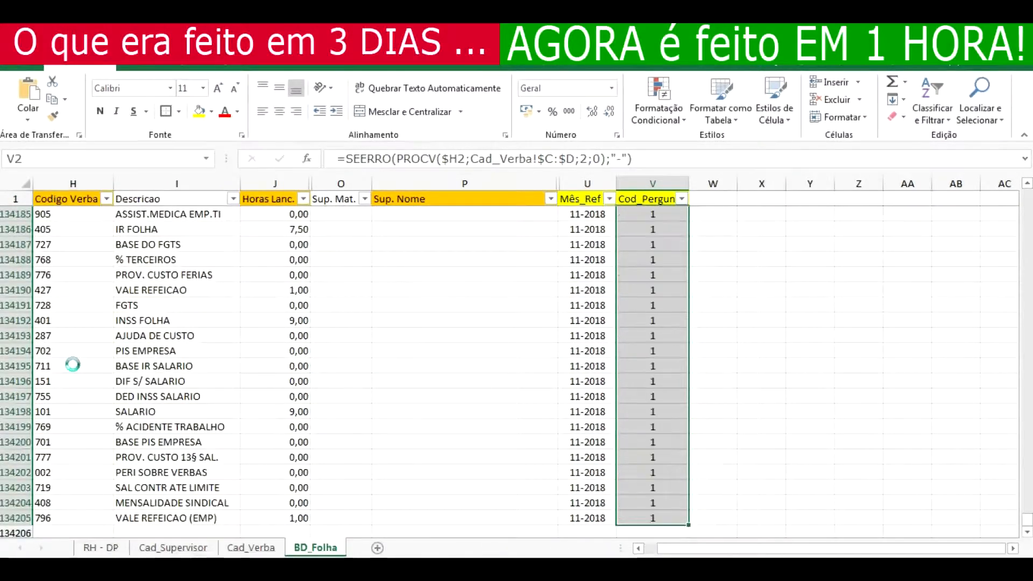
key("ctrl+Up")
key("Down")
key("Up")
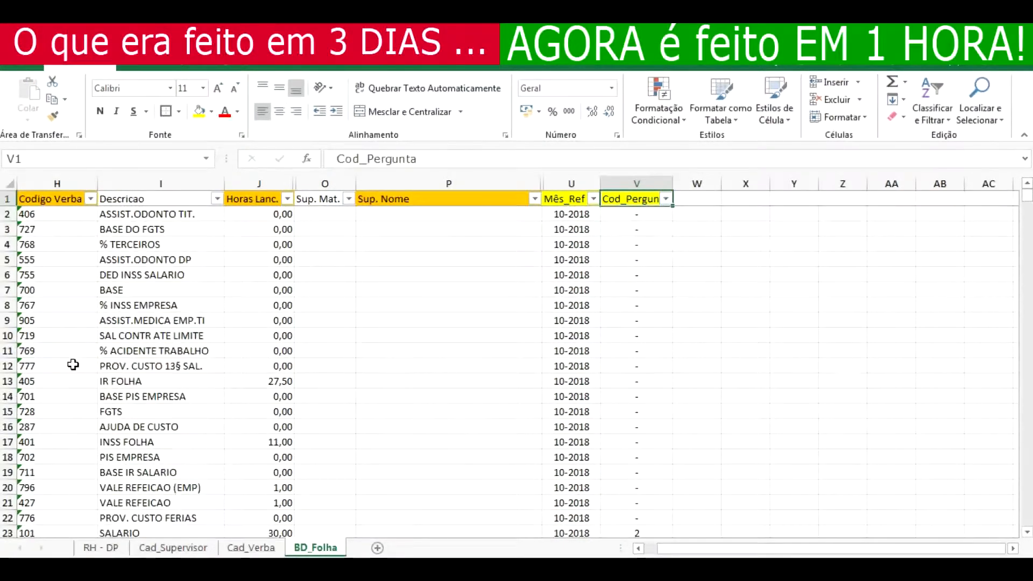
- Check the question codes in the Cod_Pergunta filter list and auto-fit the width of column V
left_click(83, 296)
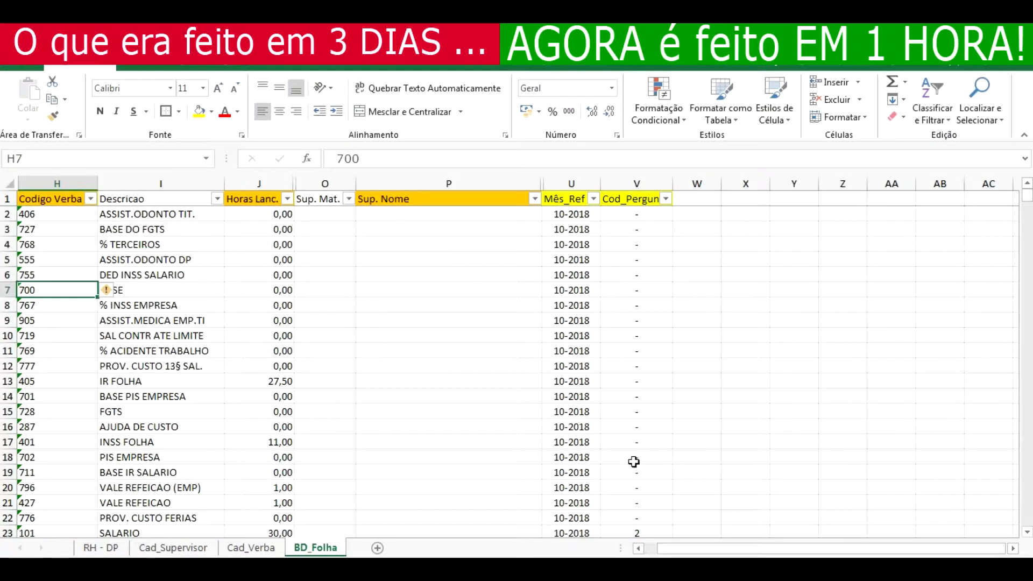
left_click(665, 200)
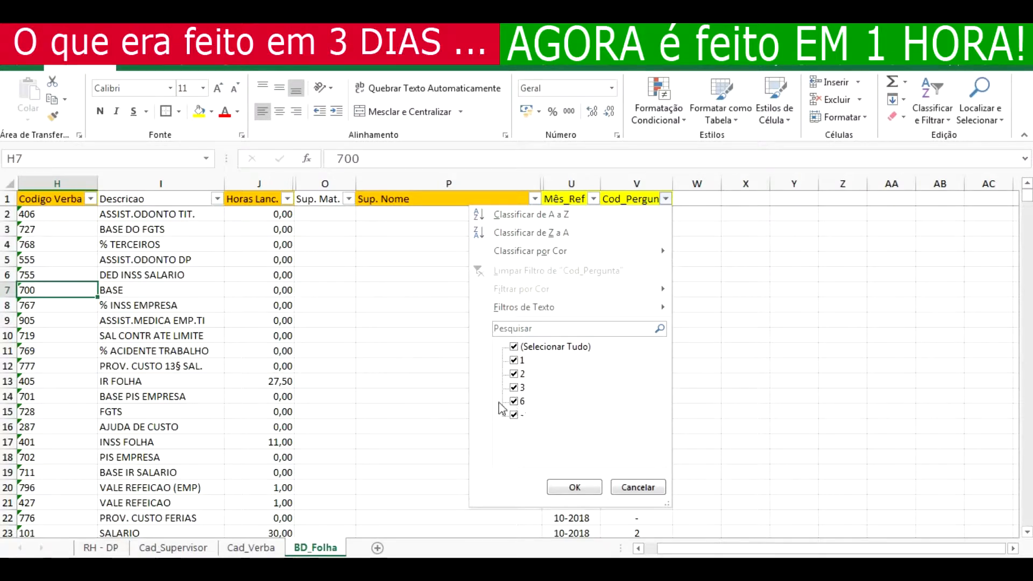
left_click(589, 491)
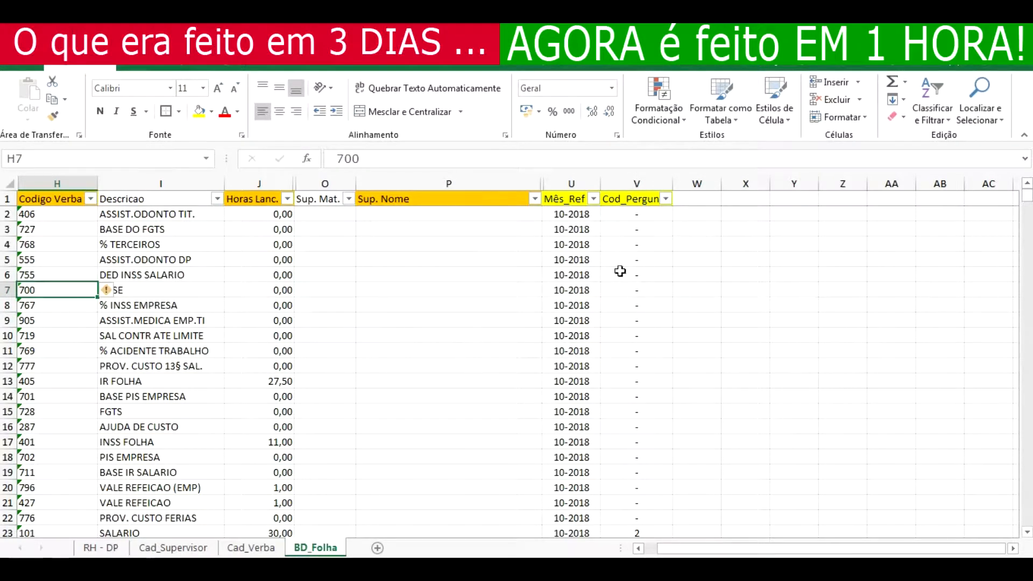
double_click(674, 179)
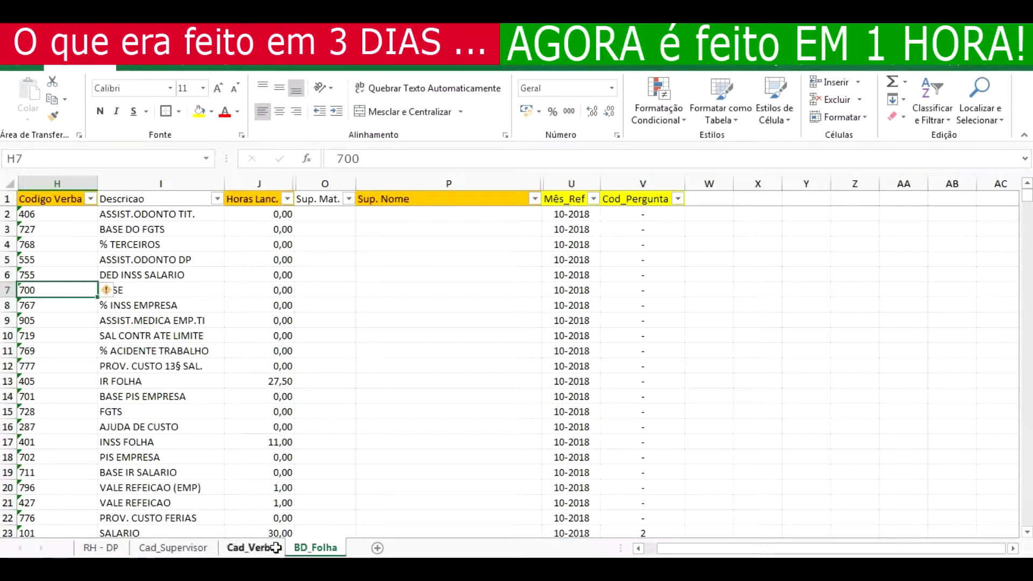
- Review the question rows in RH - DP and the full supervisor list in Cad_Supervisor
left_click(112, 549)
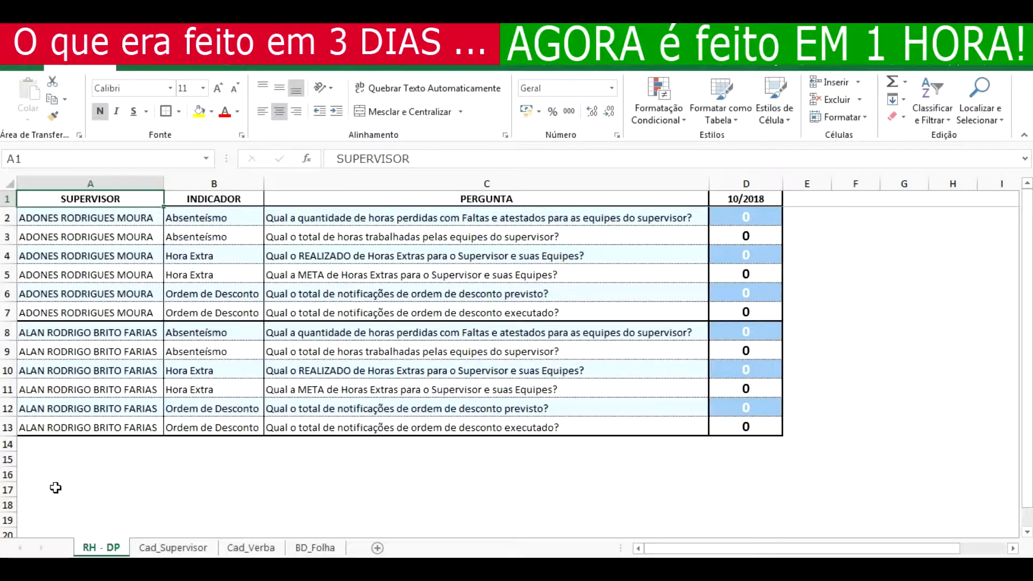
left_click(148, 547)
left_click(26, 411)
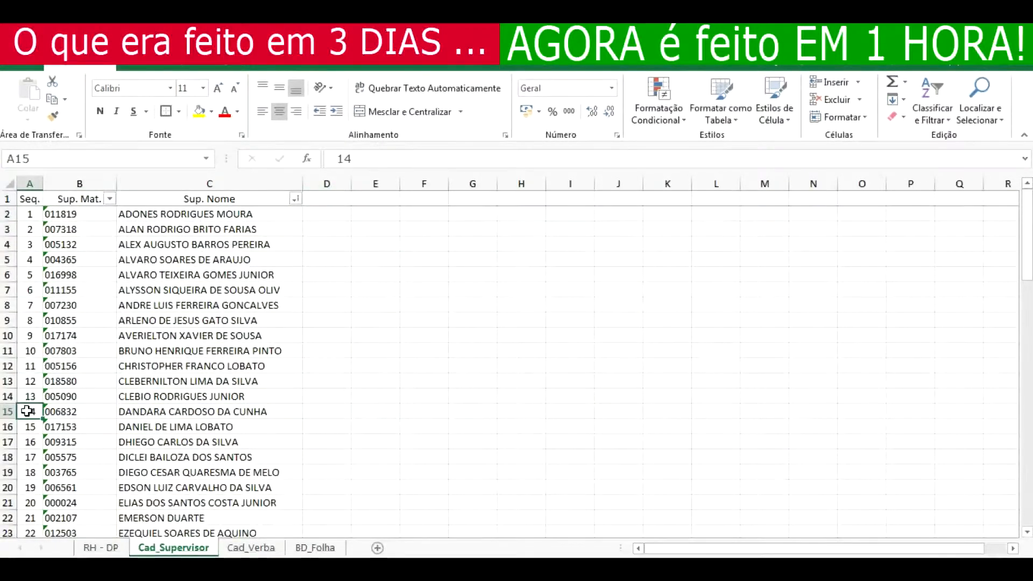
scroll(27, 411, "down", 15)
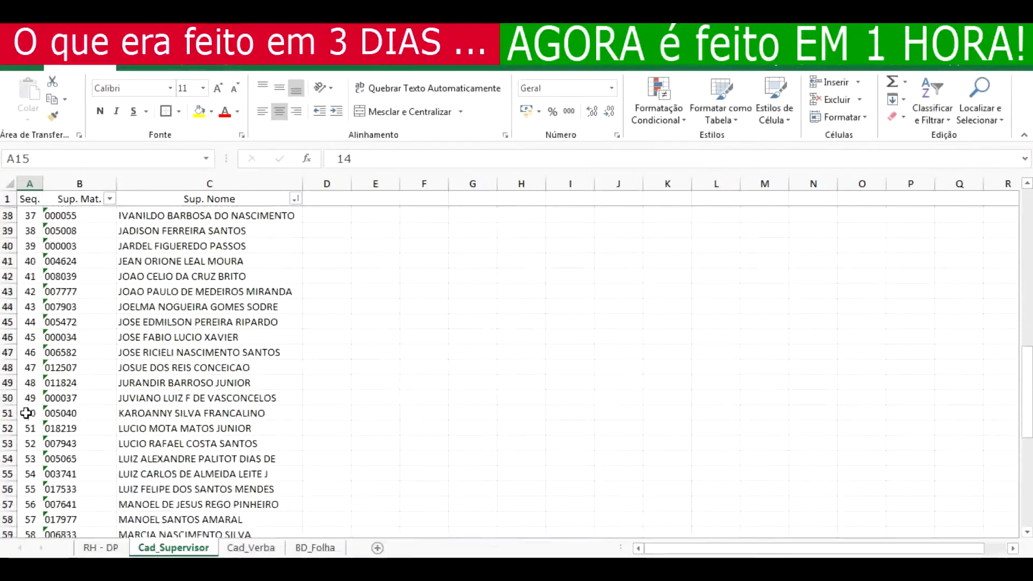
scroll(26, 413, "down", 6)
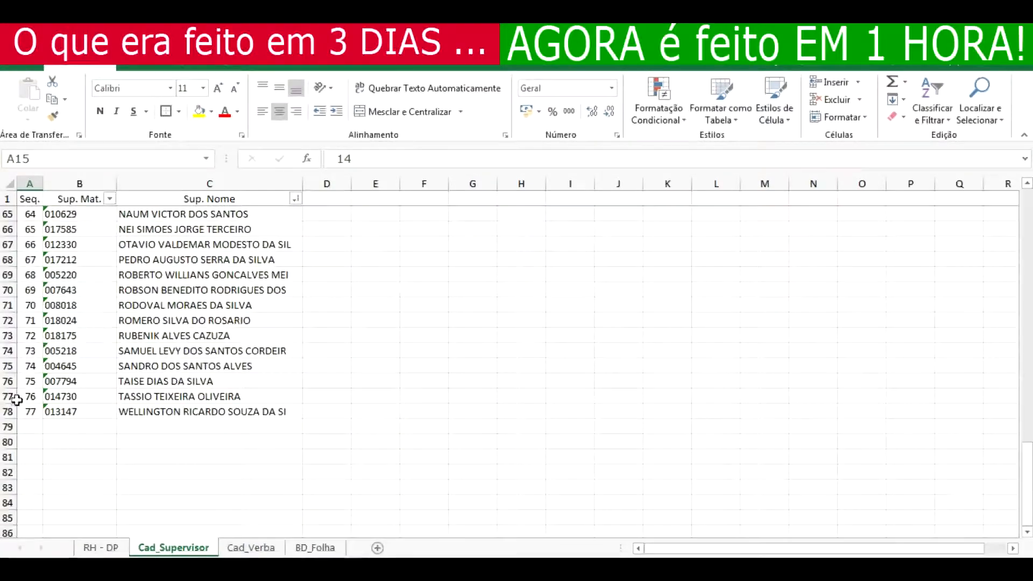
left_click(101, 546)
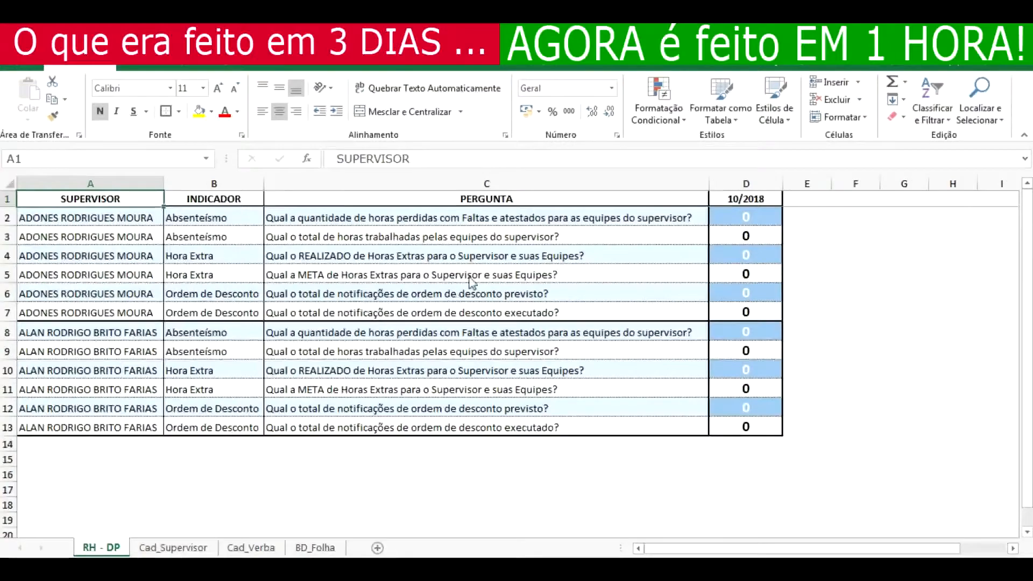
- Filter the Sup. Nome column of BD_Folha to the first supervisor in RH - DP and consult the verba codes in Cad_Verba
left_click(314, 547)
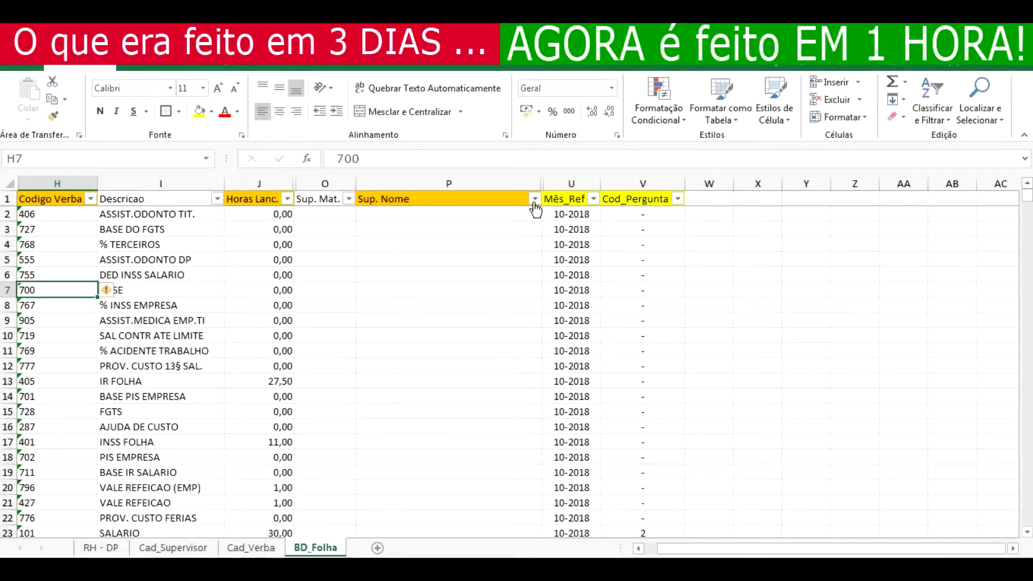
left_click(535, 199)
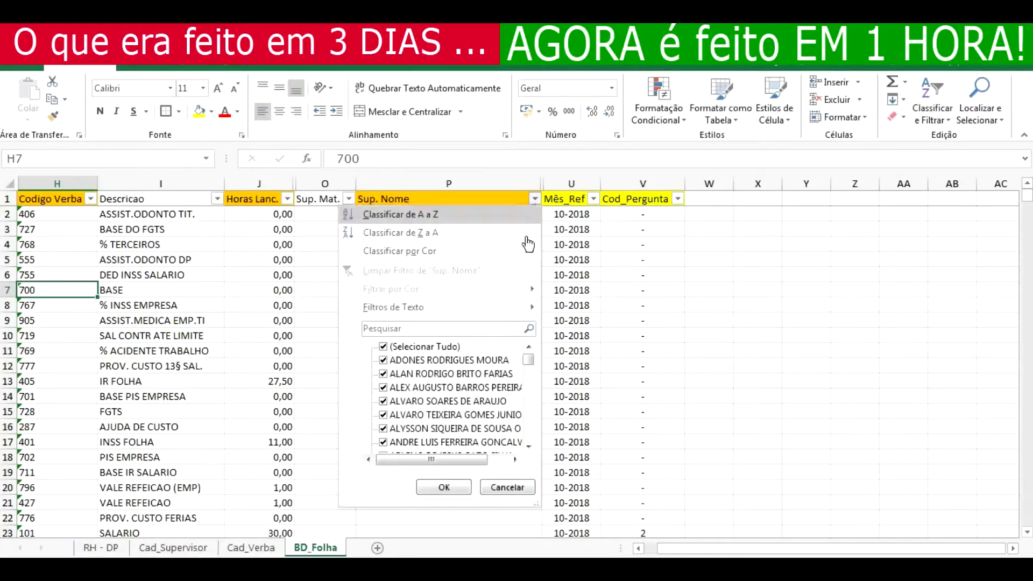
left_click(420, 330)
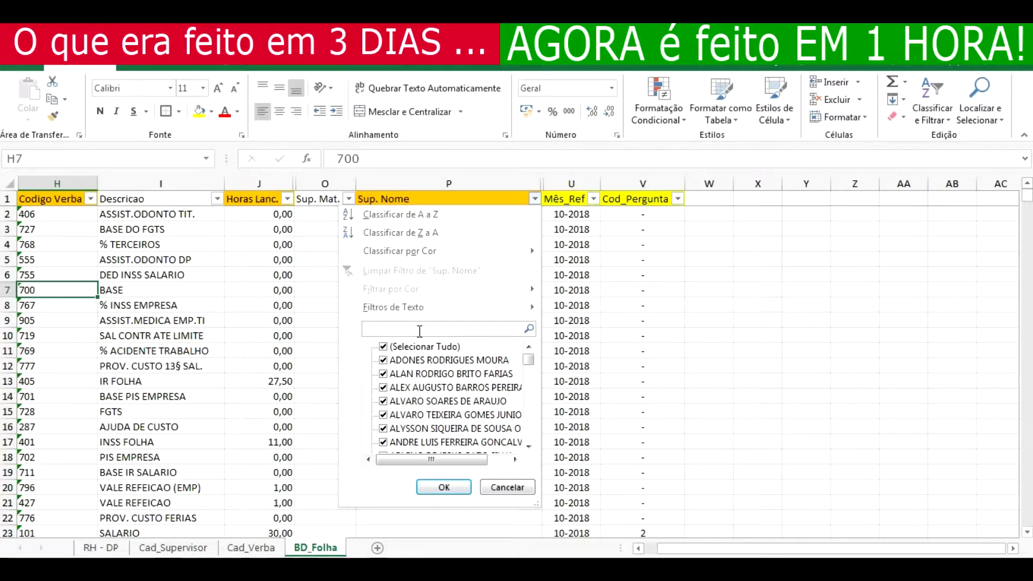
type("adon")
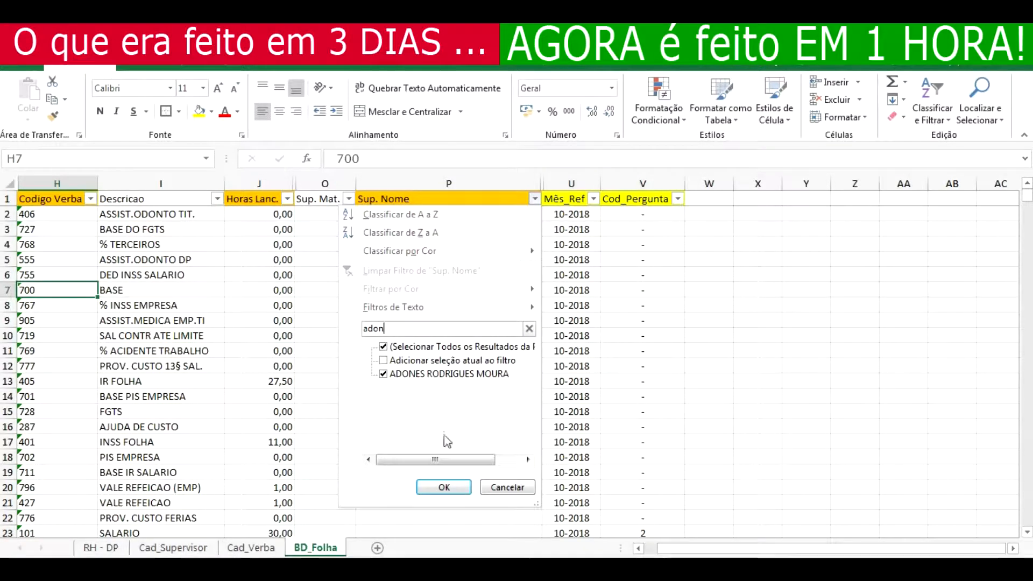
left_click(444, 487)
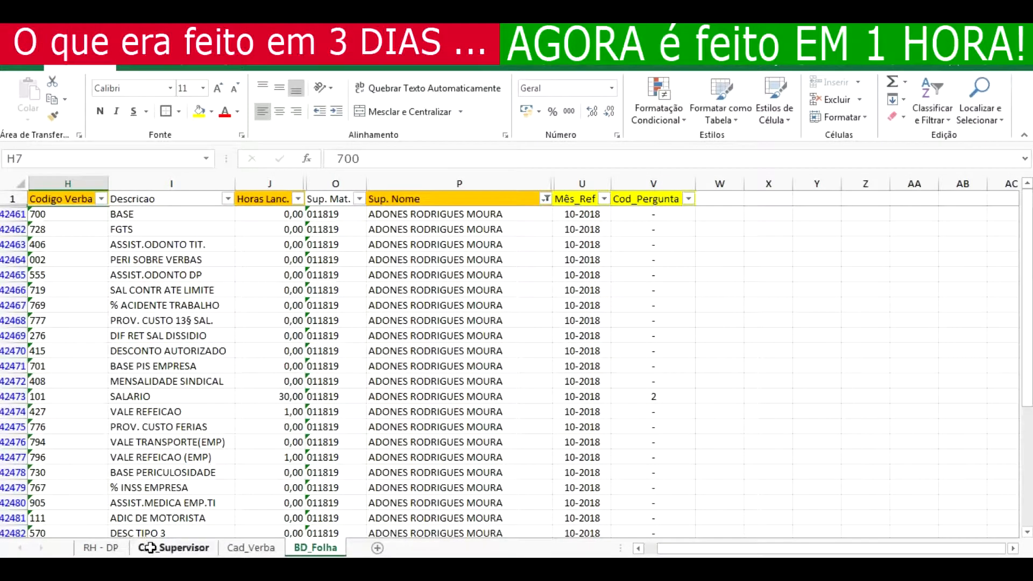
left_click(251, 548)
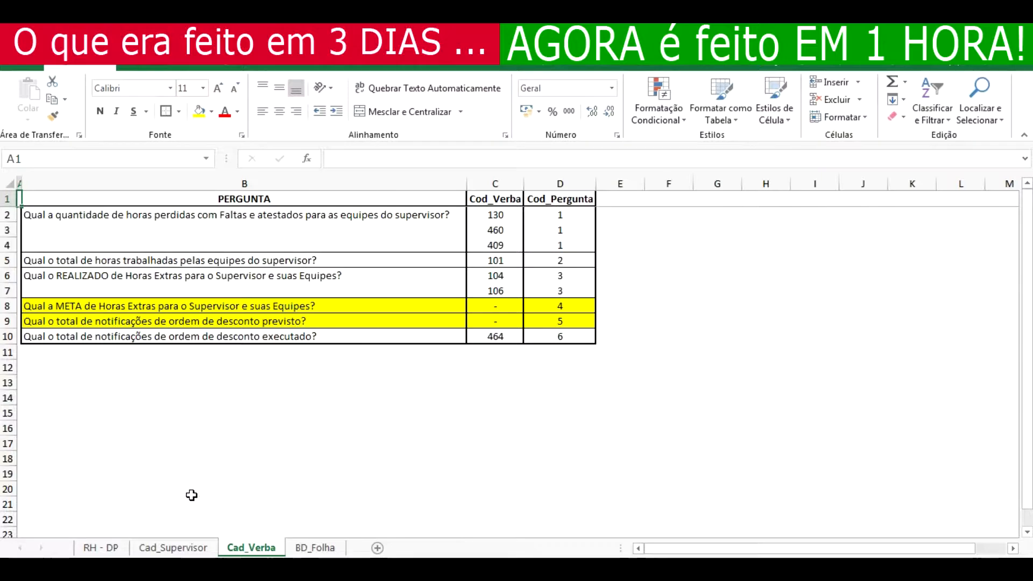
left_click(304, 547)
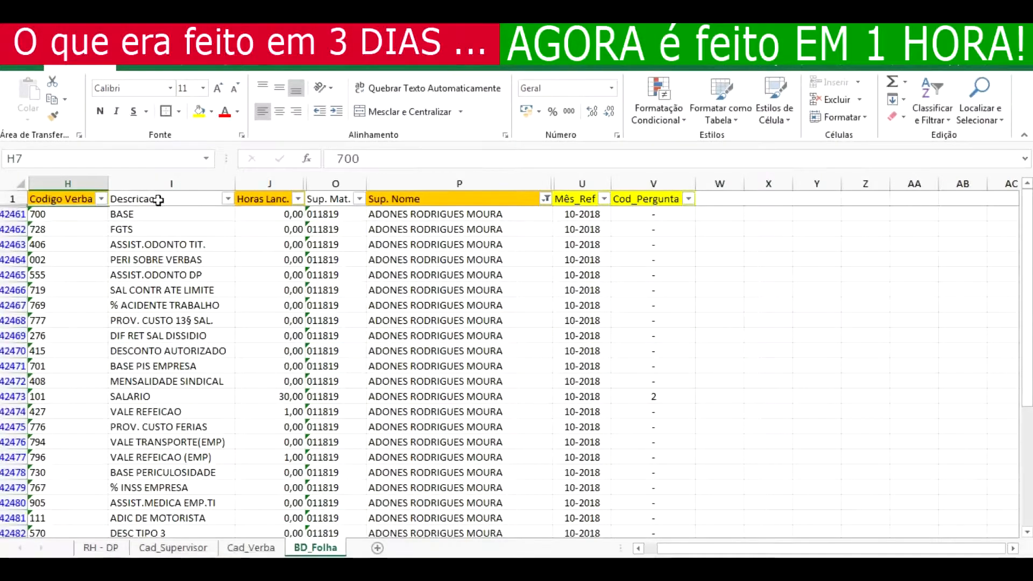
- Filter the Codigo Verba column of BD_Folha to the absence codes 409 and 460
left_click(101, 198)
left_click(43, 346)
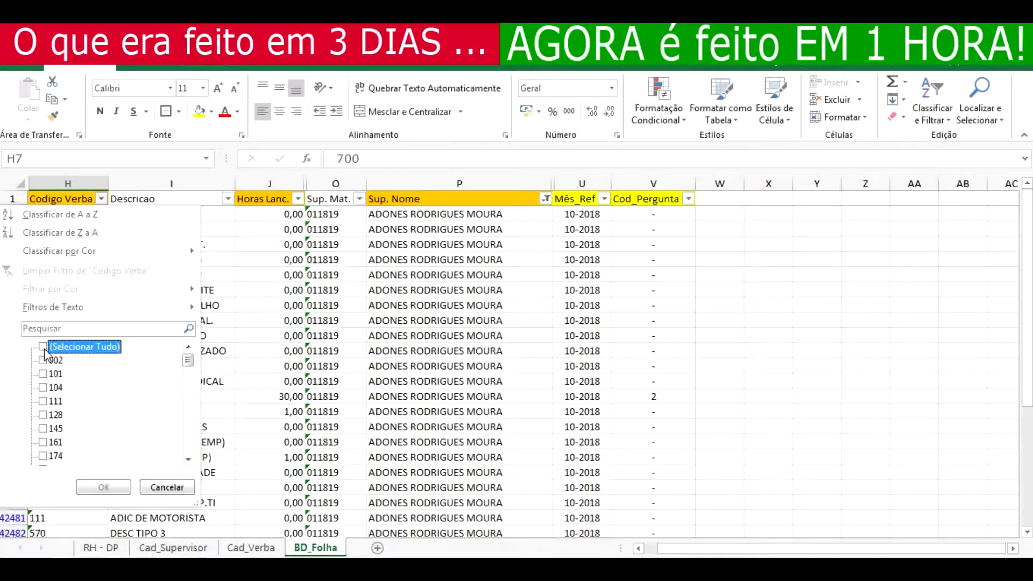
left_click_drag(188, 359, 191, 395)
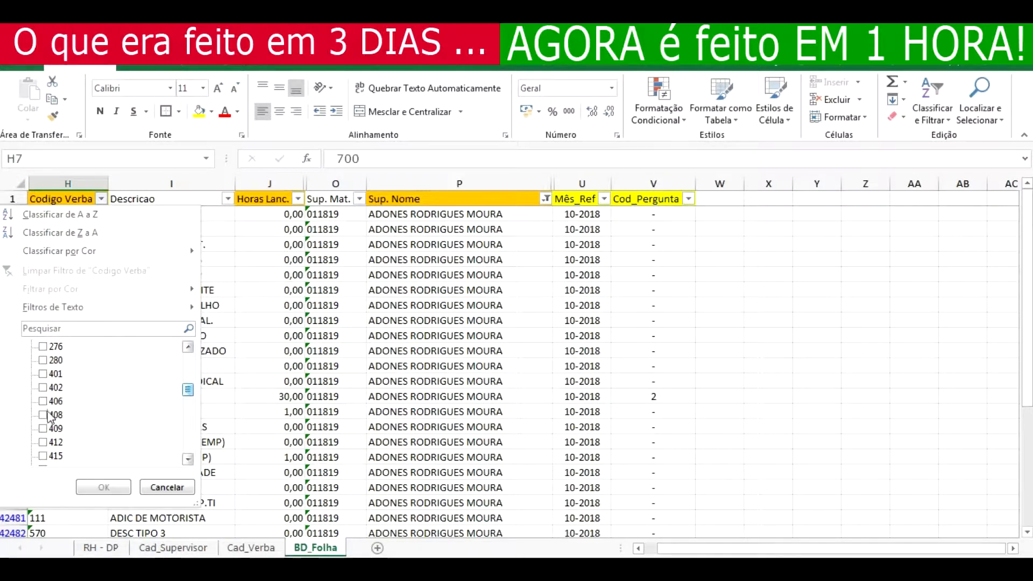
left_click(43, 429)
left_click_drag(187, 394, 198, 369)
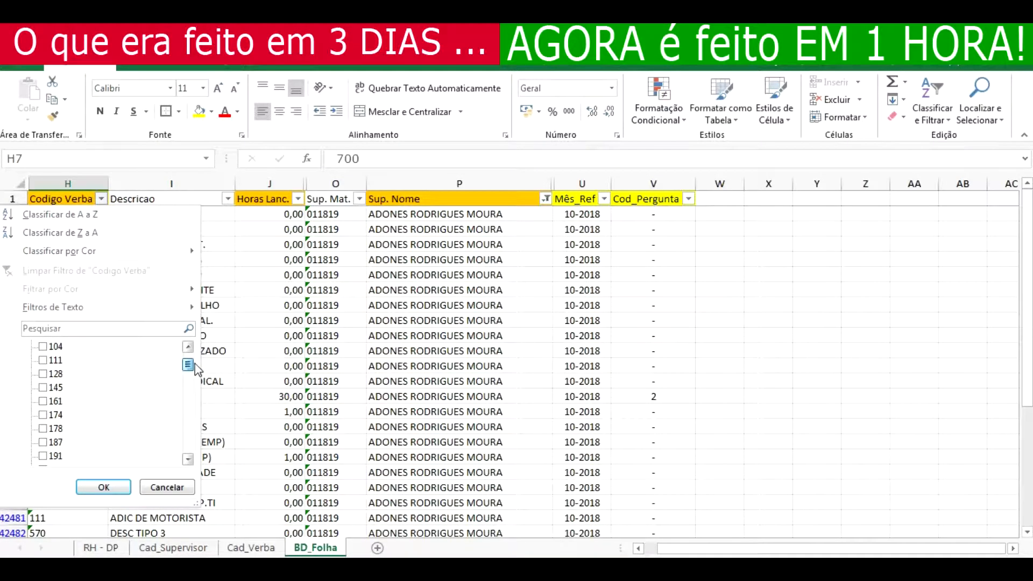
left_click(103, 487)
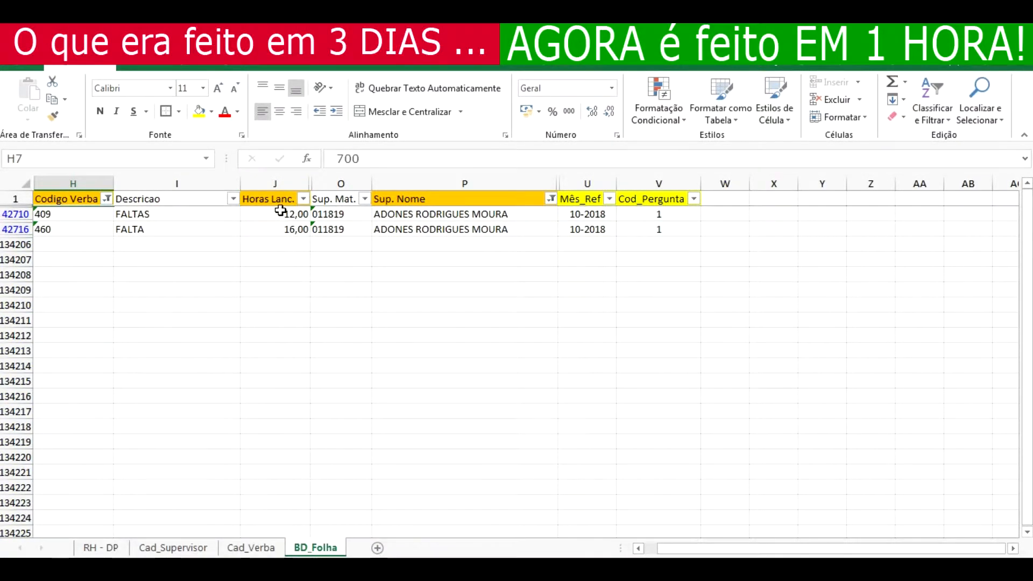
- Sum the filtered Horas Lanc. values in BD_Folha and enter 28 in D2 of RH - DP under 10/2018
left_click_drag(280, 210, 275, 228)
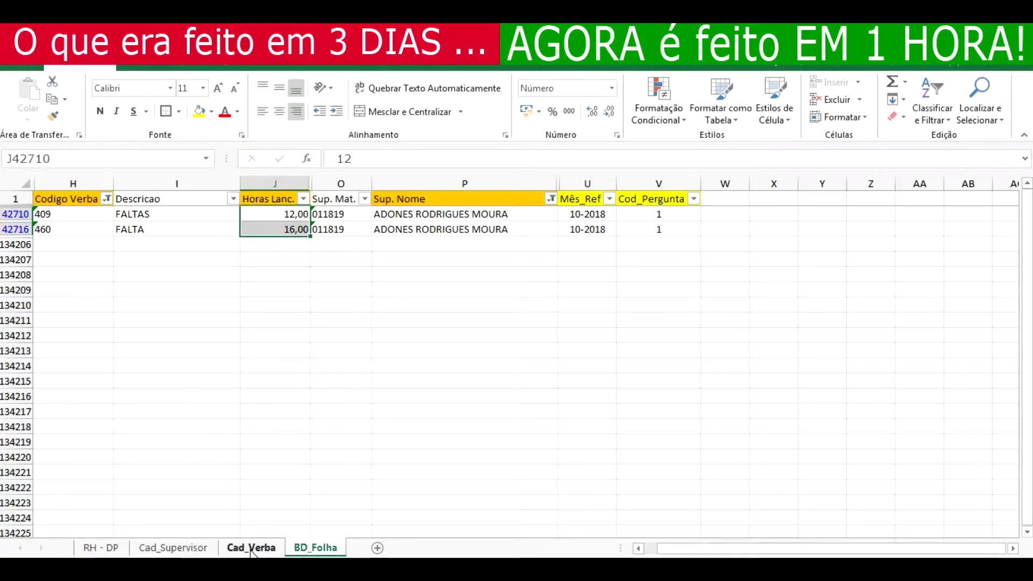
left_click(101, 547)
left_click(746, 216)
type("2")
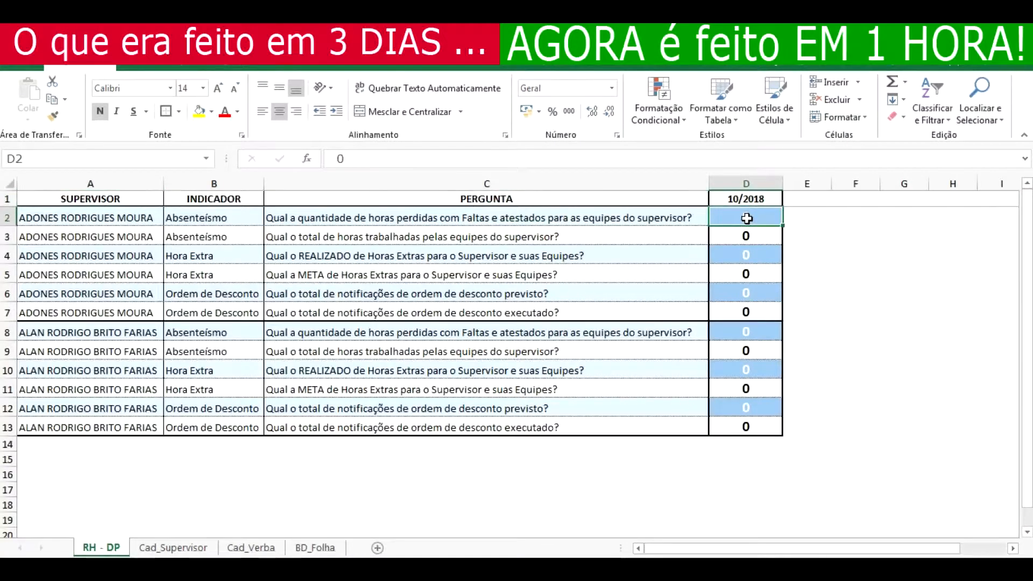
type("8")
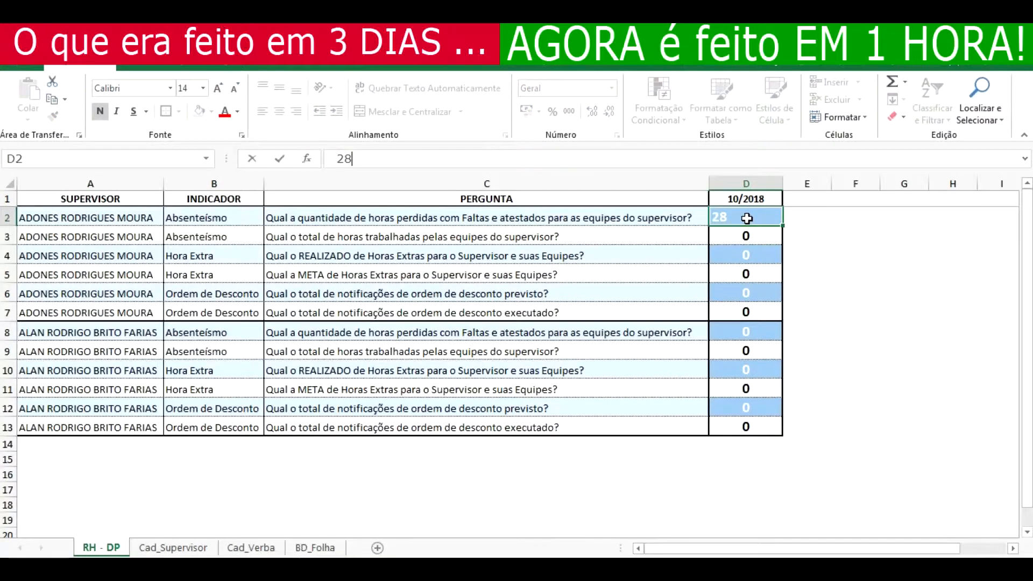
key("Return")
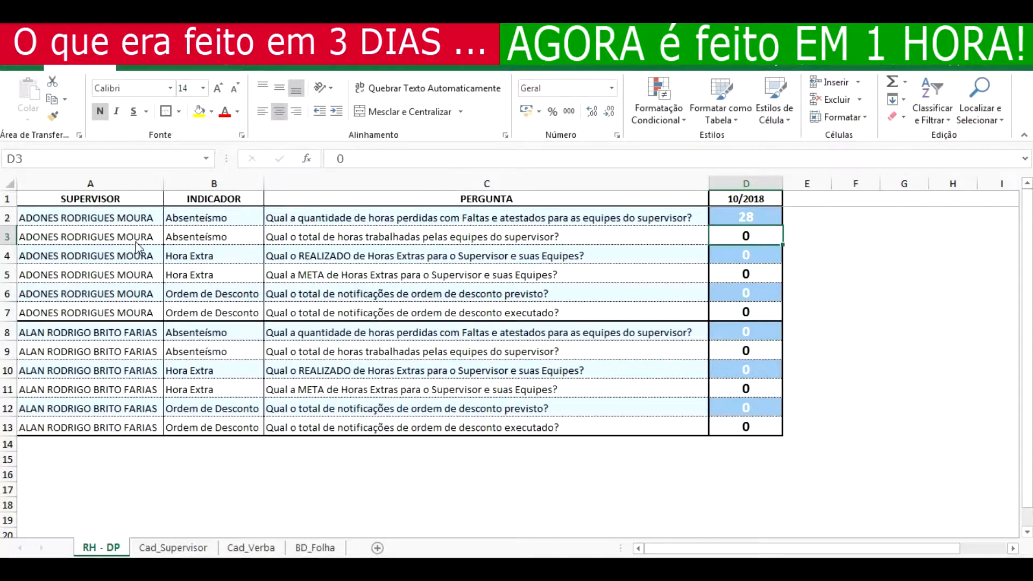
- Insert three blank columns before the SUPERVISOR column in RH - DP
left_click(67, 217)
key("alt+i")
key("c")
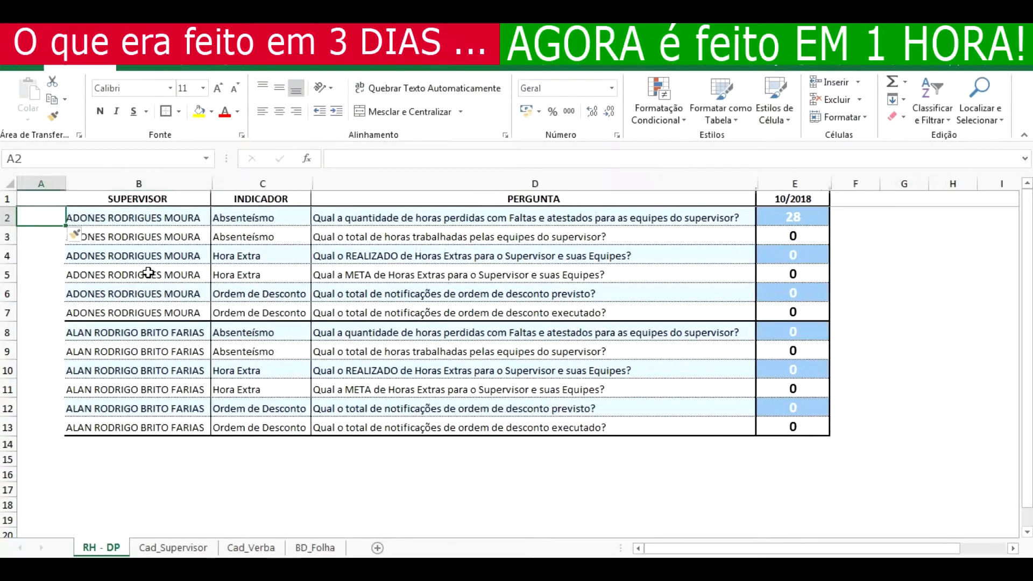
key("alt+i")
key("c")
key("alt+i")
key("c")
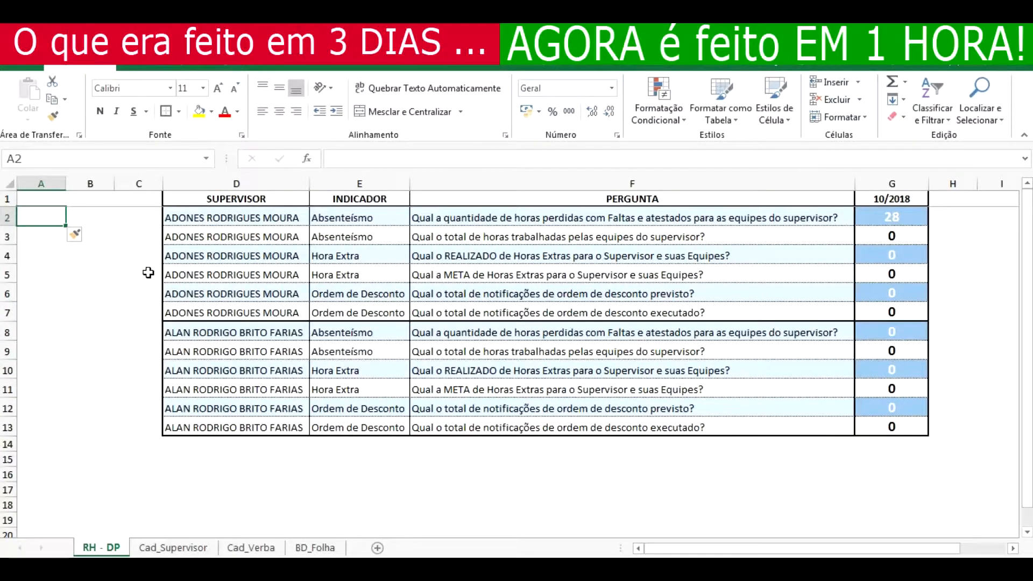
- Enter 1 in A2 and the header Cod_Pergunta in A1
type("1")
key("Return")
key("Up")
key("Up")
type("C")
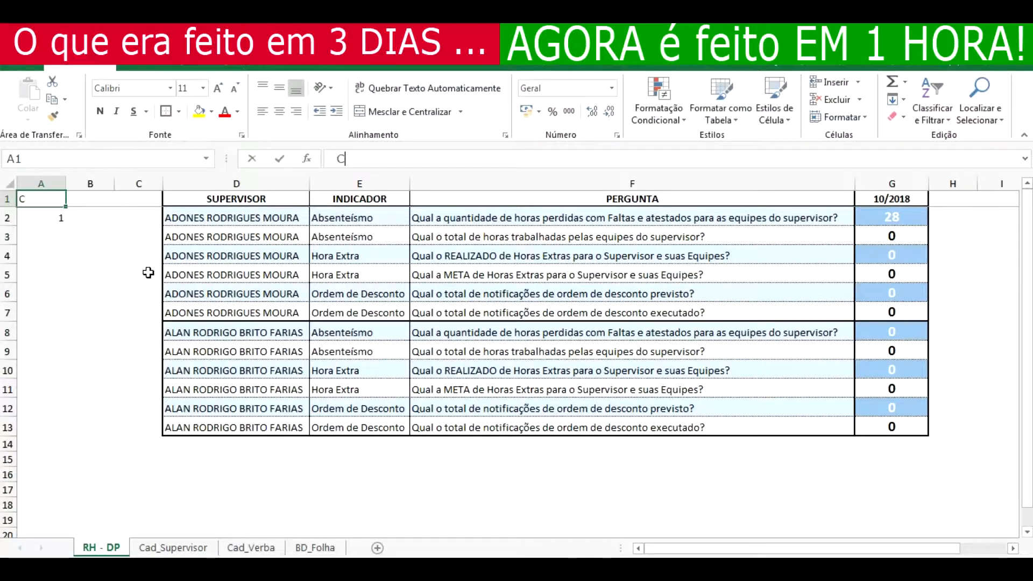
type("od_Pergunta")
key("Return")
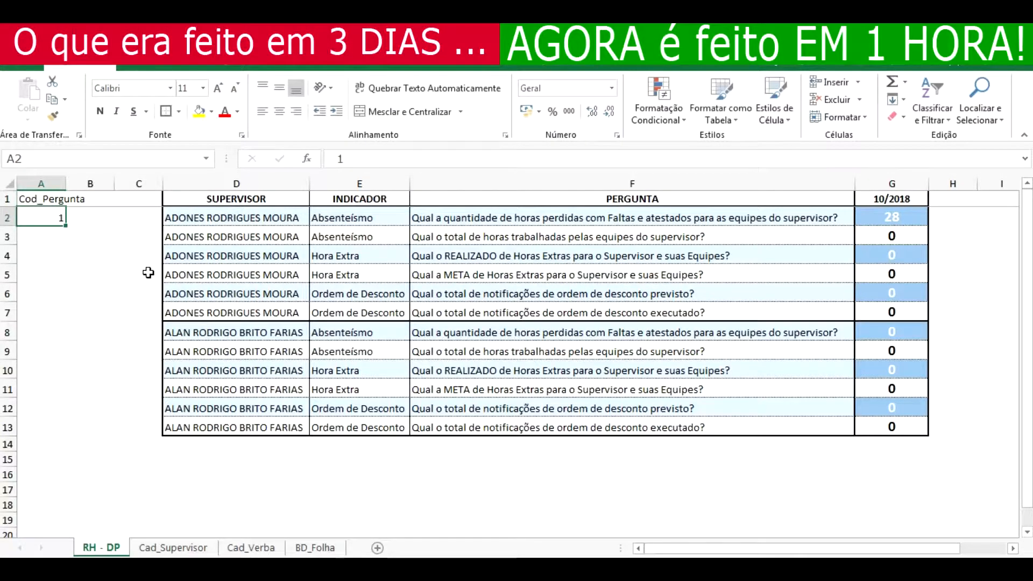
- Auto-fit the width of column A to its header and centre the value in A2
key("ctrl+shift+Down")
key("alt+c")
key("o")
key("t")
key("Down")
key("Up")
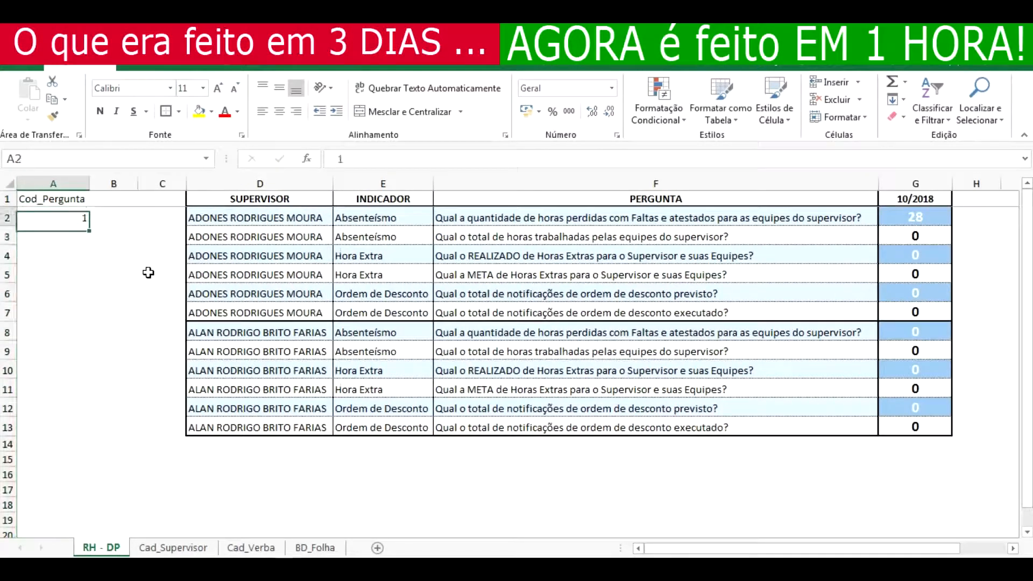
key("alt+c")
key("a")
key("c")
key("Down")
key("Up")
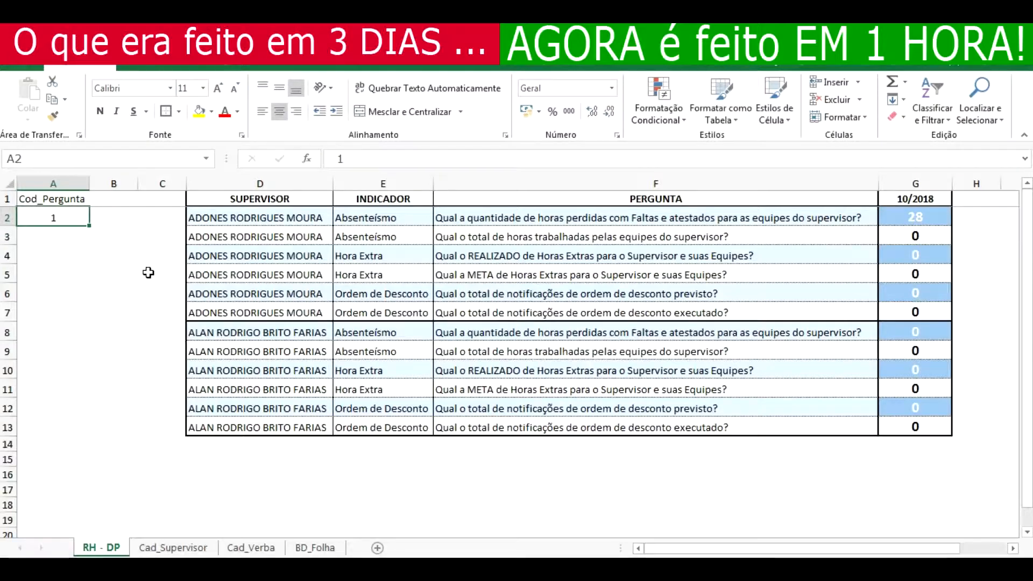
- Fill A2:A7 with a linear column series in increments of 1, starting from the 1 in A2
key("shift+Down")
key("shift+Down")
key("shift+Down")
key("shift+Down")
key("shift+Down")
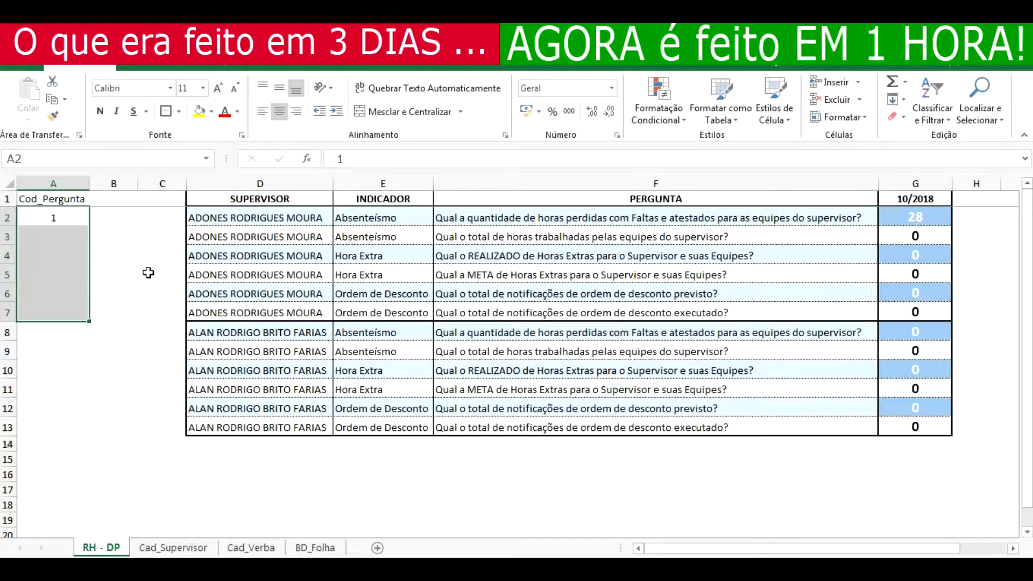
key("alt+c")
key("f")
key("i")
key("s")
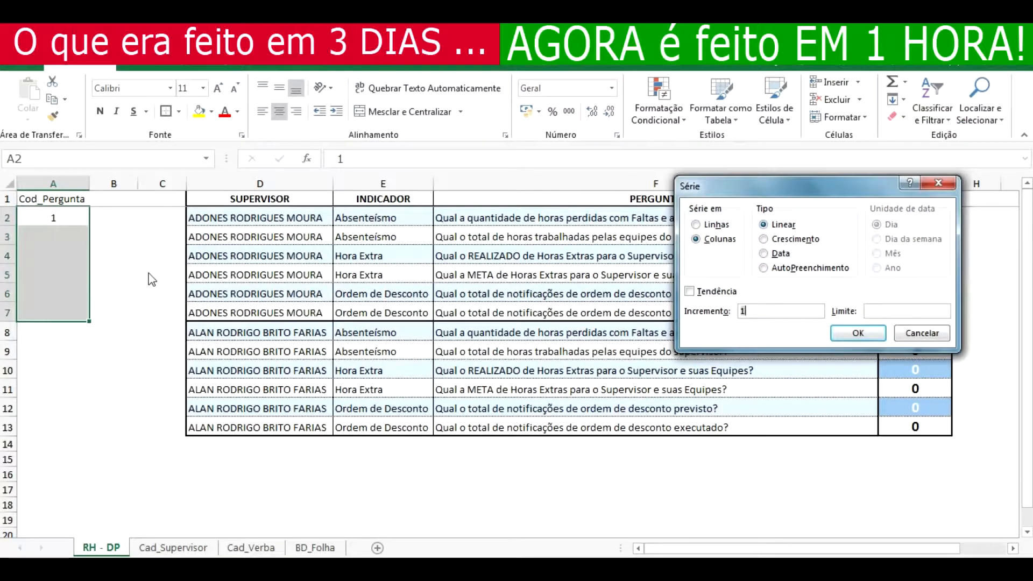
key("Return")
- Apply a thick outside border to A2:C7, beside the first supervisor's question rows
key("ctrl+Down")
key("Right")
key("Right")
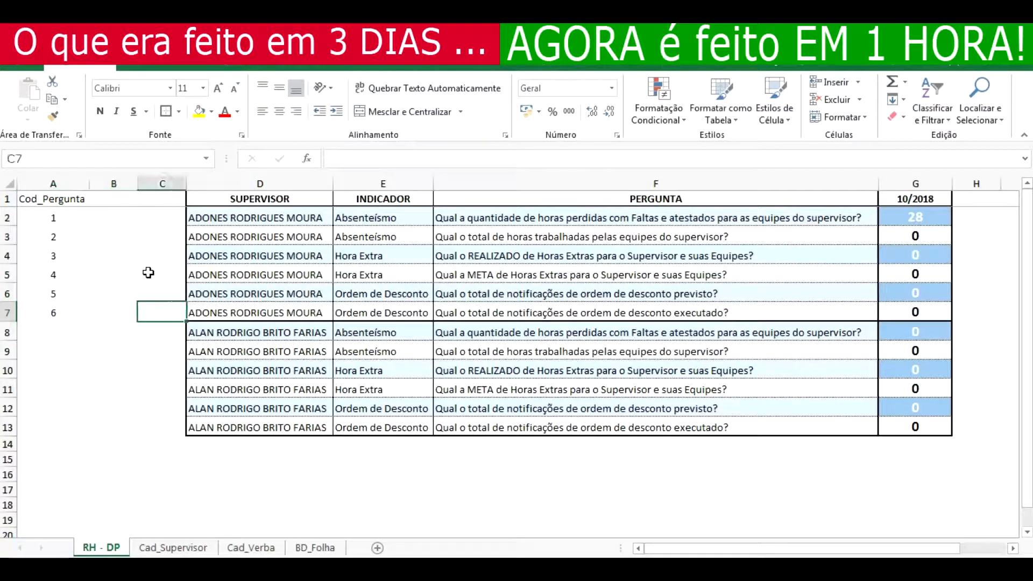
key("Right")
key("Left")
key("Left")
key("Left")
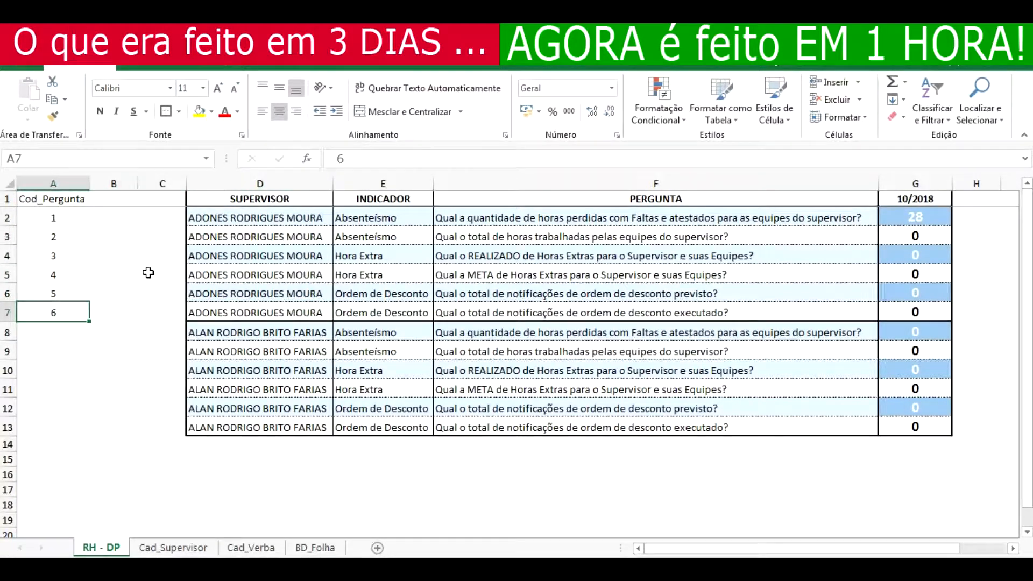
key("shift+Right")
key("shift+Right")
key("ctrl+shift+Up")
key("shift+Down")
key("alt")
key("c")
key("b")
key("x")
key("x")
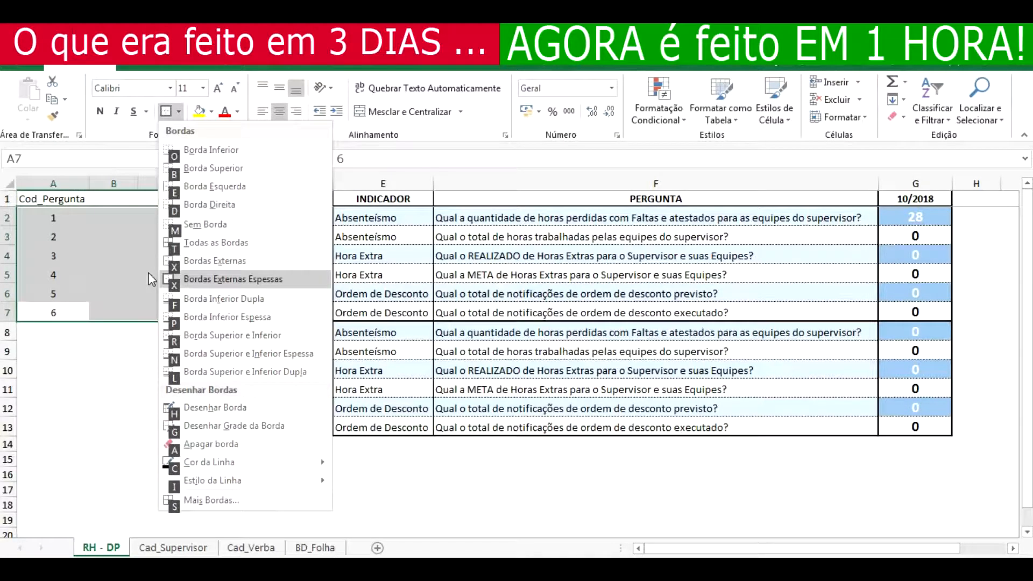
key("Return")
- Apply a thick outside border to the header cells A1:C1
key("ctrl+Up")
key("shift+Right")
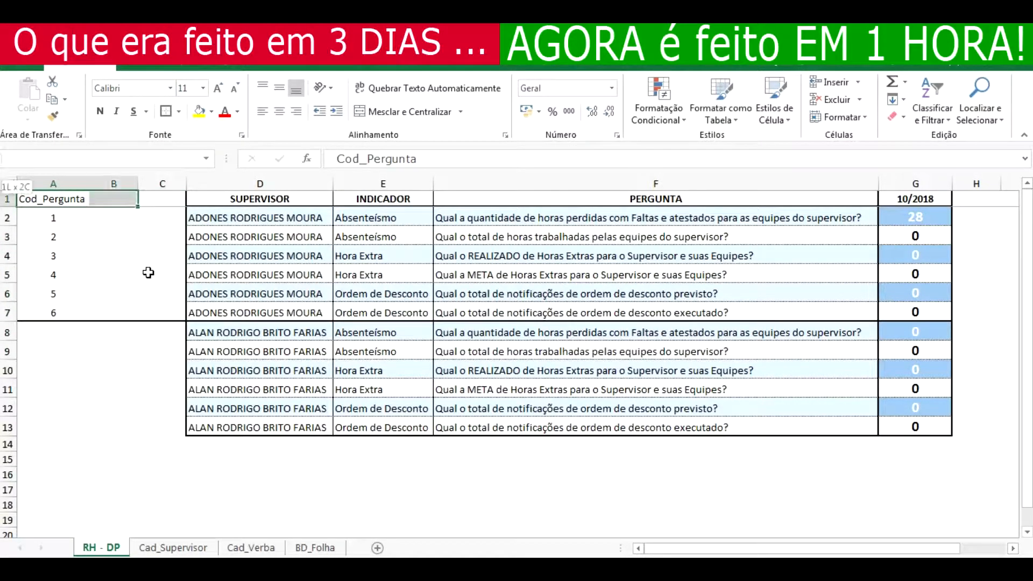
key("shift+Right")
key("alt")
key("c")
key("b")
key("x")
key("x")
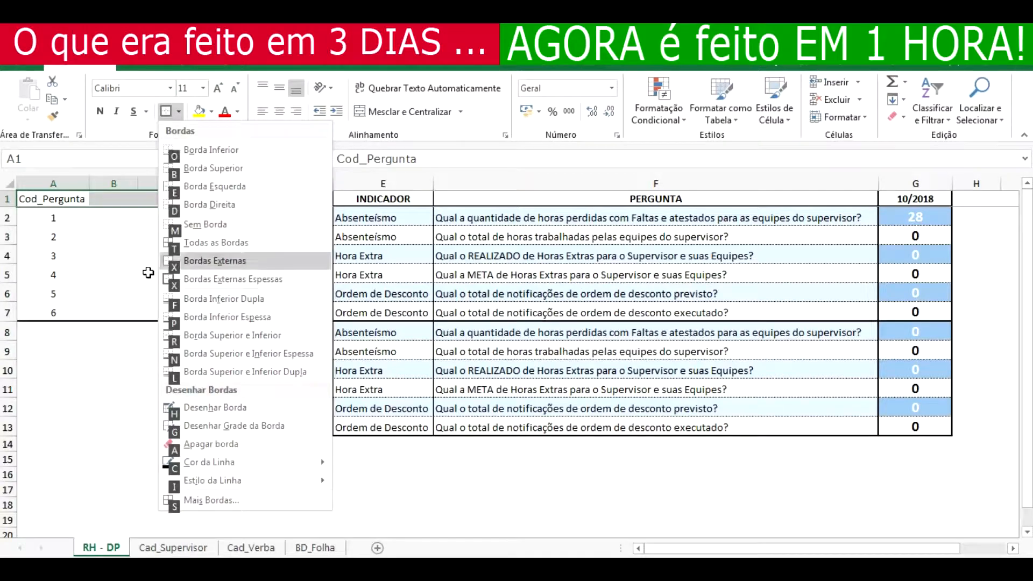
key("Return")
key("Down")
key("Up")
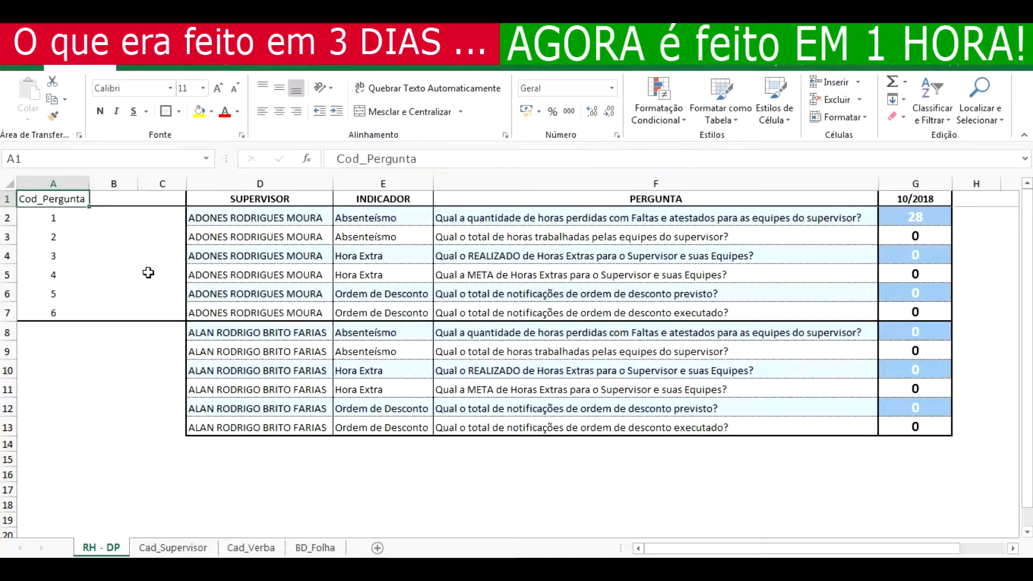
- Enter the header Seq_Superv. in B1 and auto-fit the width of column B
key("Right")
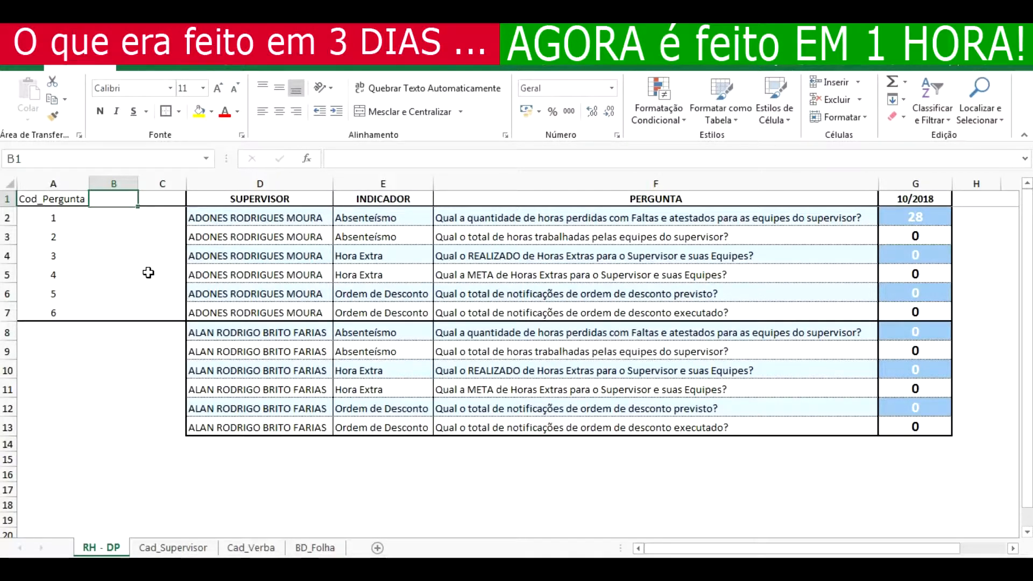
type("Cod")
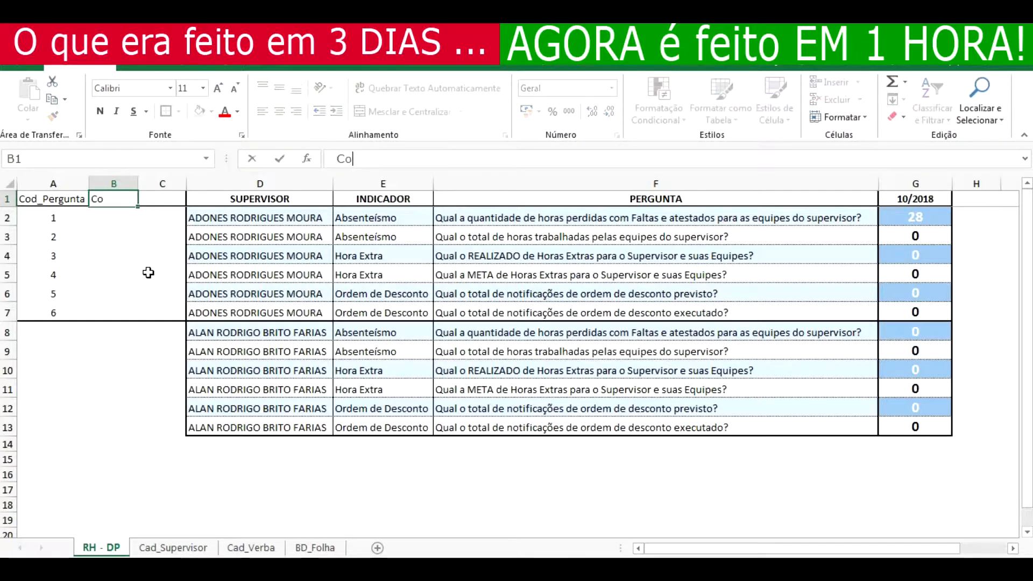
key("BackSpace")
key("BackSpace")
type("q_Super")
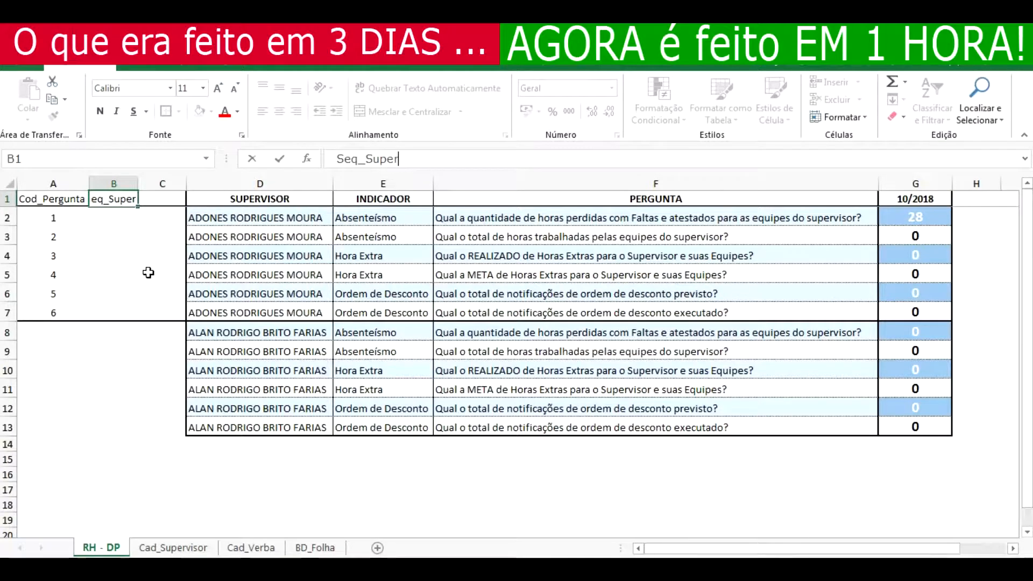
type("v.")
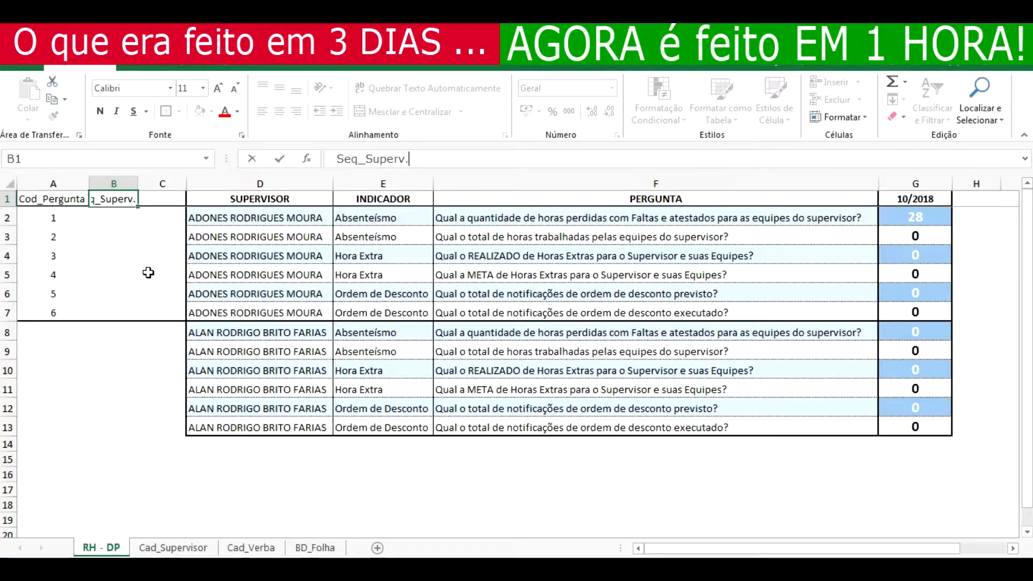
key("Return")
key("ctrl+space")
key("alt+c")
key("o")
key("t")
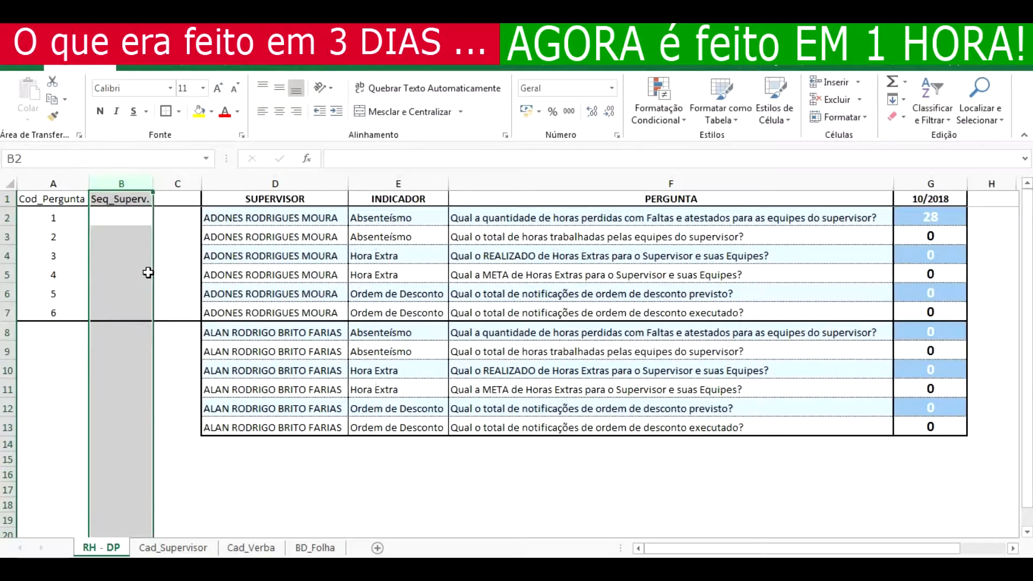
- Enter 1 in B2 under Seq_Superv. and centre it
key("Down")
key("Up")
type("1")
key("Return")
key("Up")
key("alt+c")
key("a")
key("c")
key("Down")
key("Up")
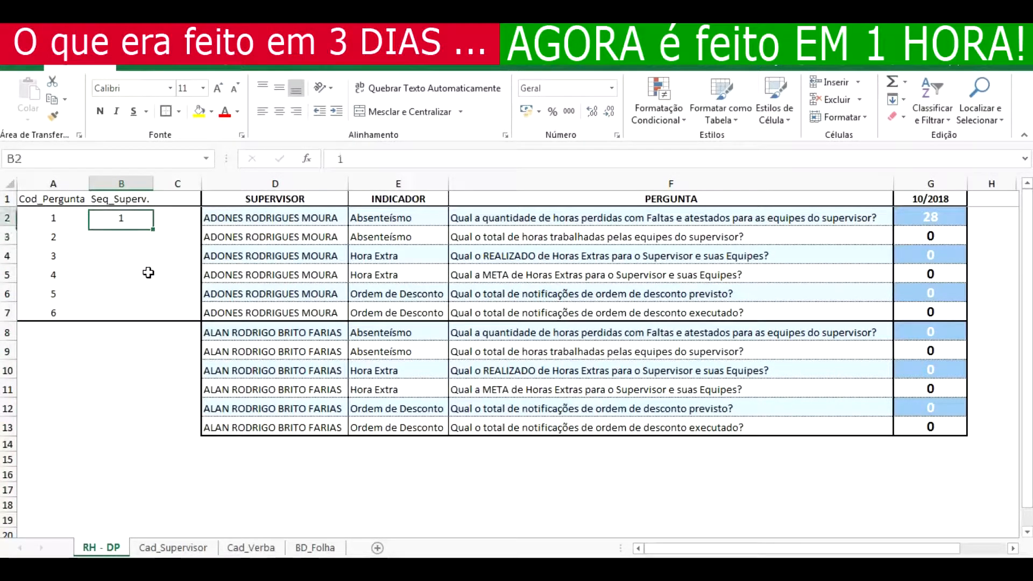
- Copy B2 and paste only its value over B2:B7, then centre those cells
key("ctrl+c")
key("Left")
key("ctrl+Down")
key("Right")
key("ctrl+shift+Up")
key("alt")
key("v")
key("v")
key("Escape")
key("a")
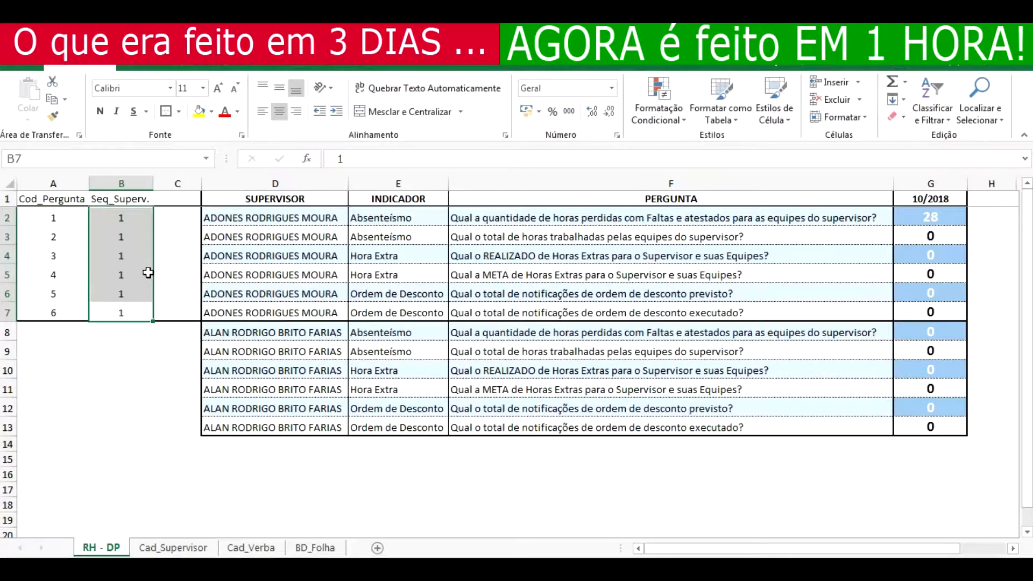
key("c")
- Delete the empty column C between Seq_Superv. and SUPERVISOR, and return to B2
key("Right")
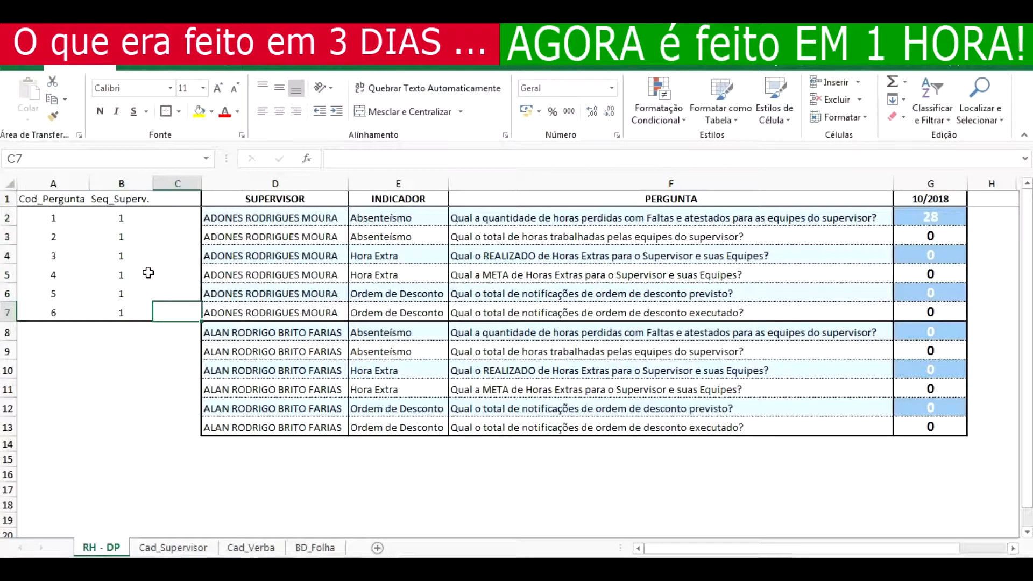
key("ctrl+space")
key("ctrl+minus")
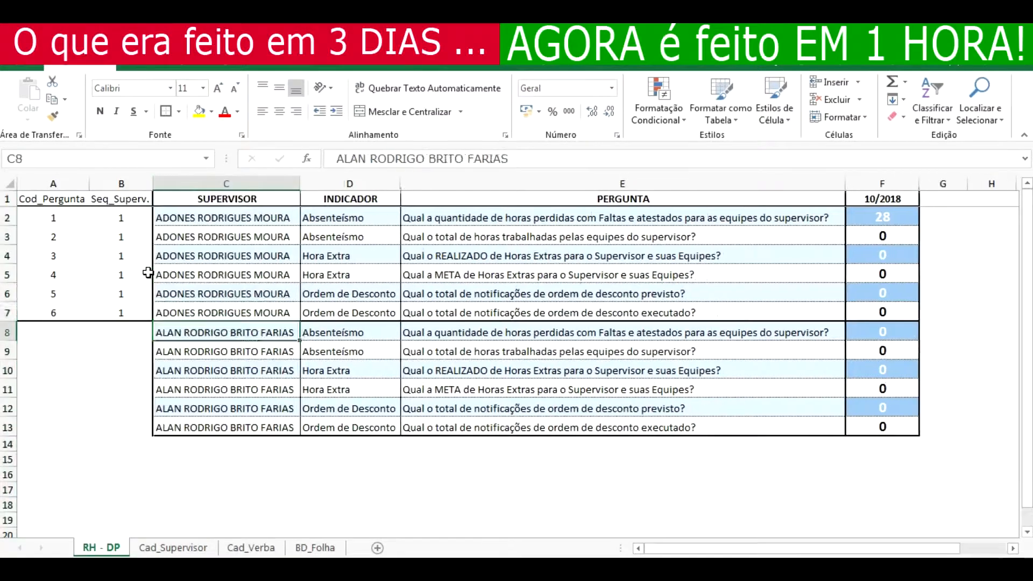
key("Left")
key("Up")
key("Up")
key("Up")
key("Up")
key("Up")
key("Left")
key("Right")
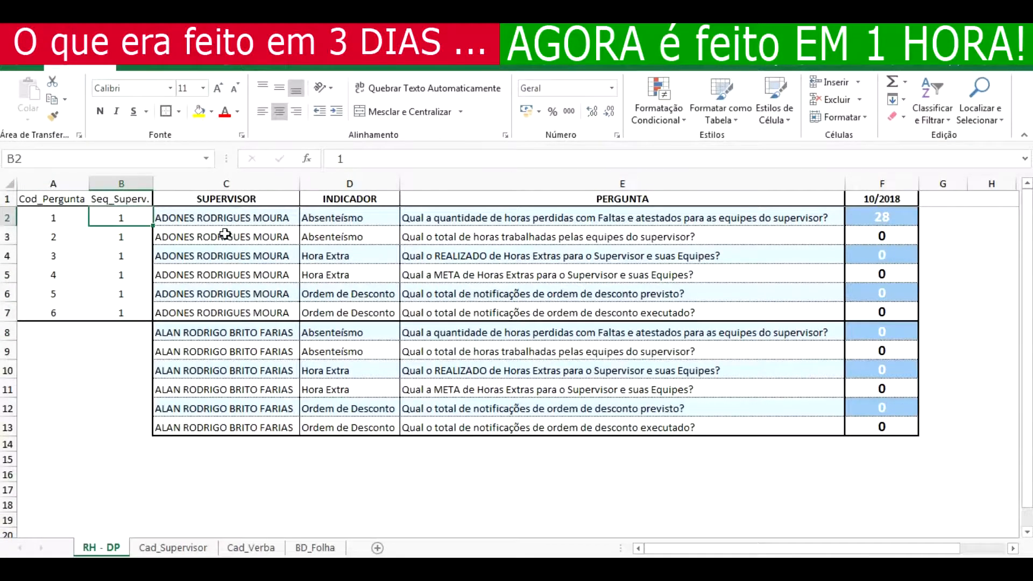
left_click(208, 219)
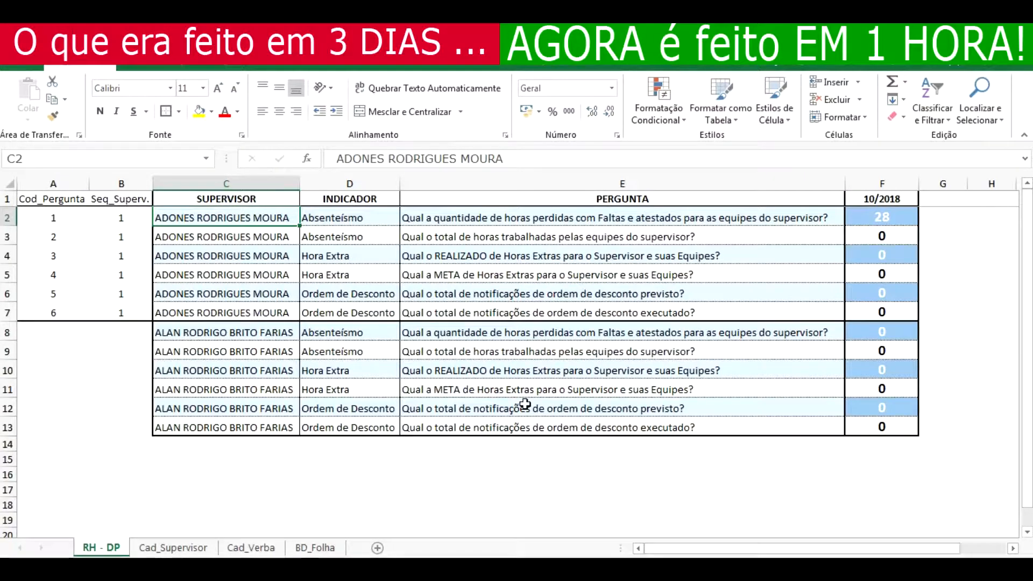
type("=ÍNDICE(")
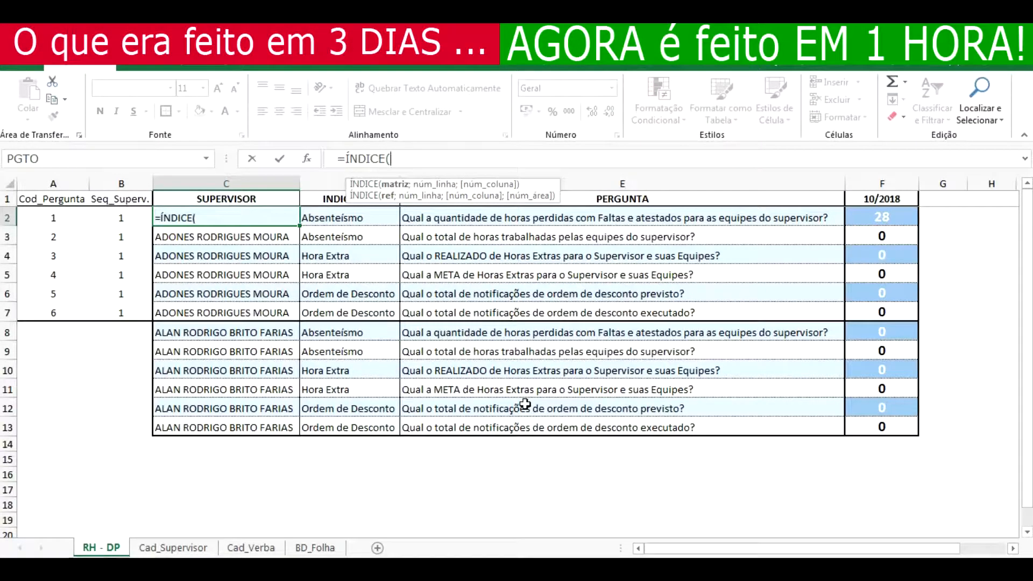
key("BackSpace")
key("BackSpace")
key("BackSpace")
key("BackSpace")
- Start a PROCV formula in C2 with $B2, column-locked, as the lookup value
type("procv")
key("Tab")
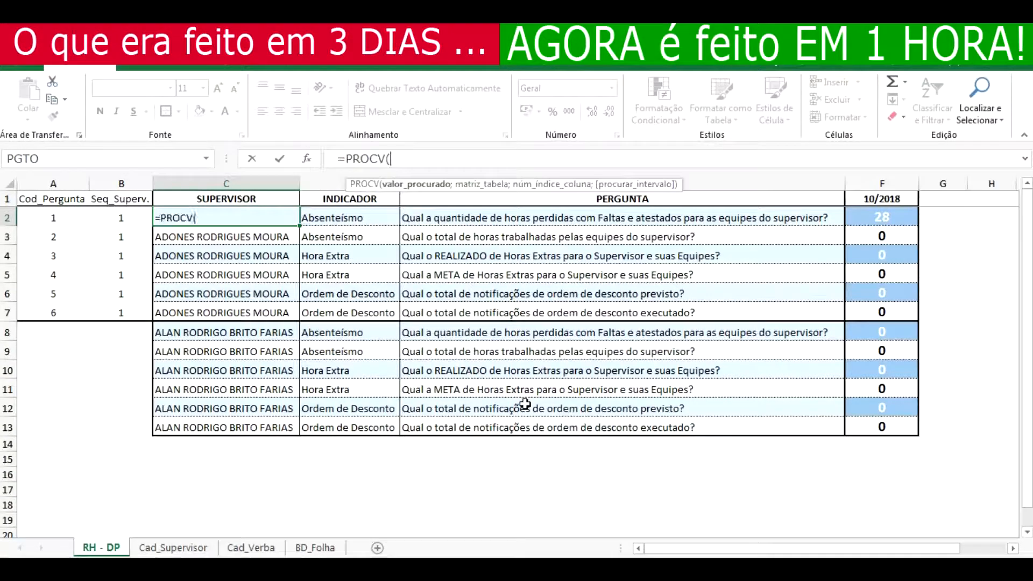
key("Left")
key("Left")
key("Right")
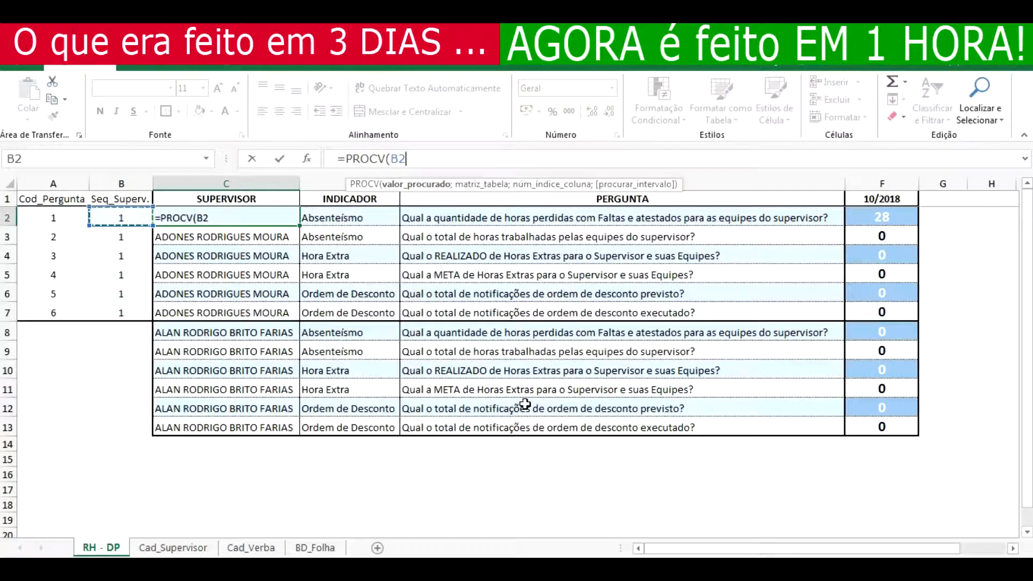
key("F4")
key("F4")
key("F4")
type(";")
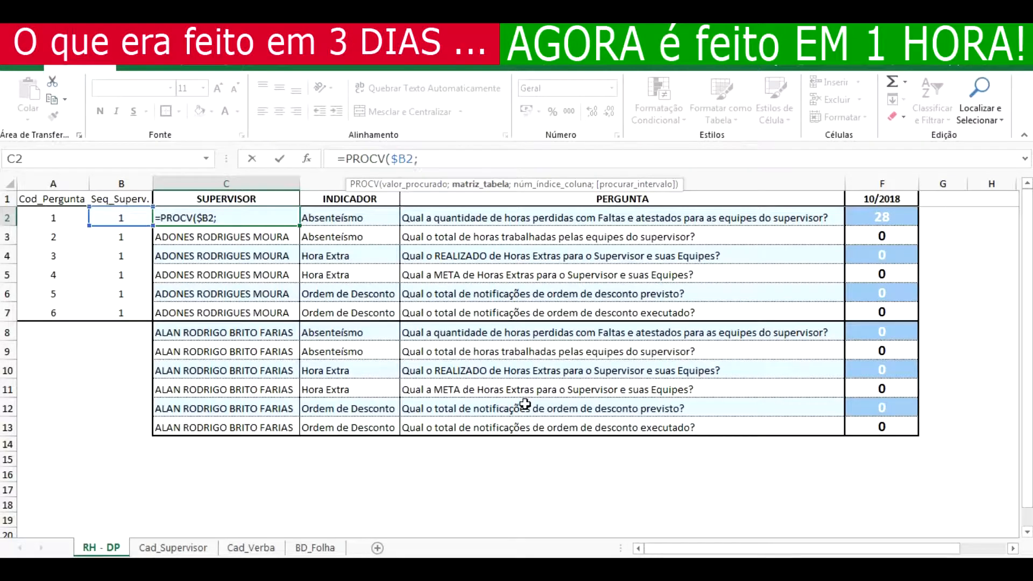
- Complete the C2 PROCV with the Cad_Supervisores range from the Cad_Supervisor sheet, column index 3 and match type 0
left_click(172, 547)
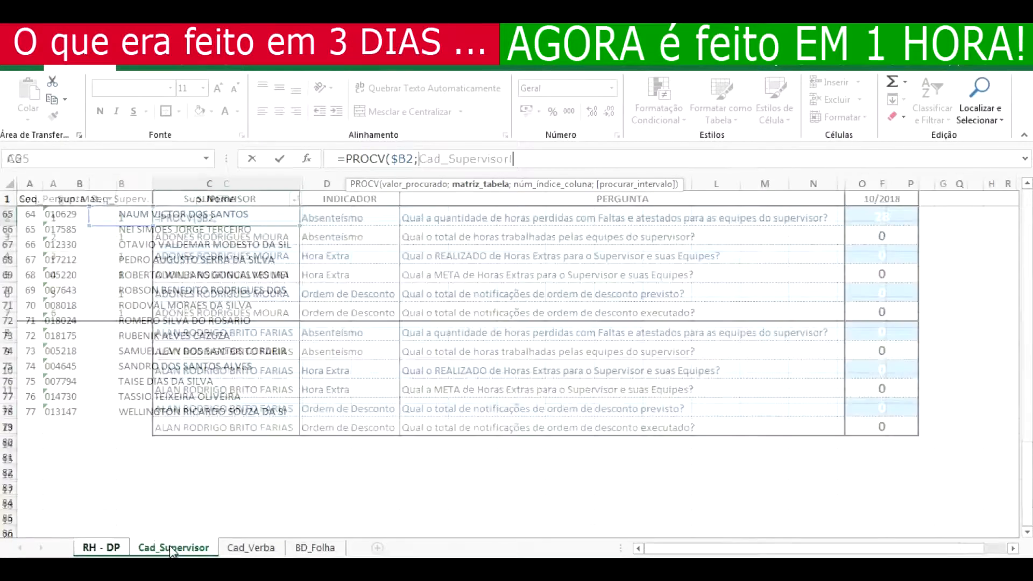
left_click_drag(28, 183, 143, 180)
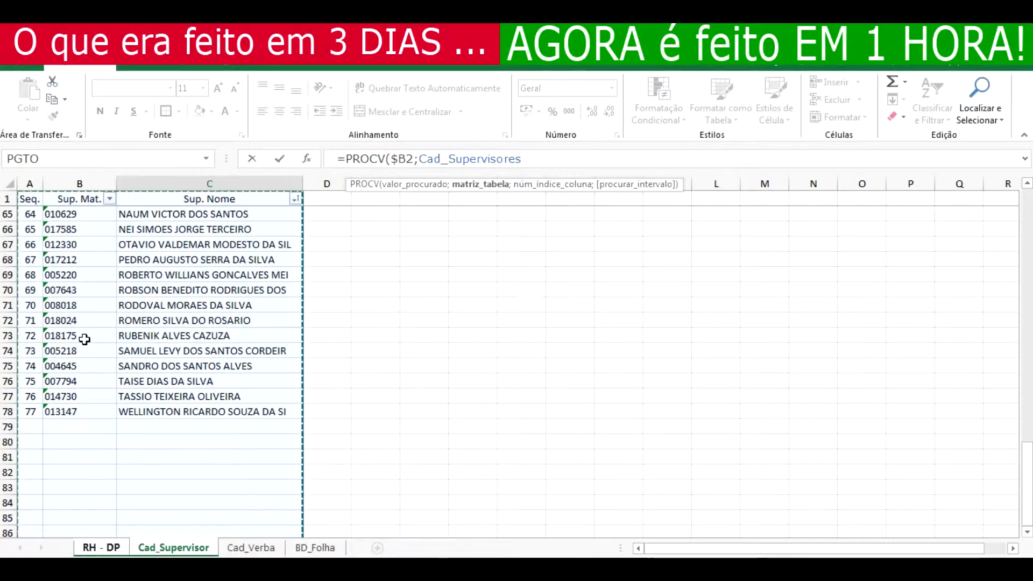
type(";")
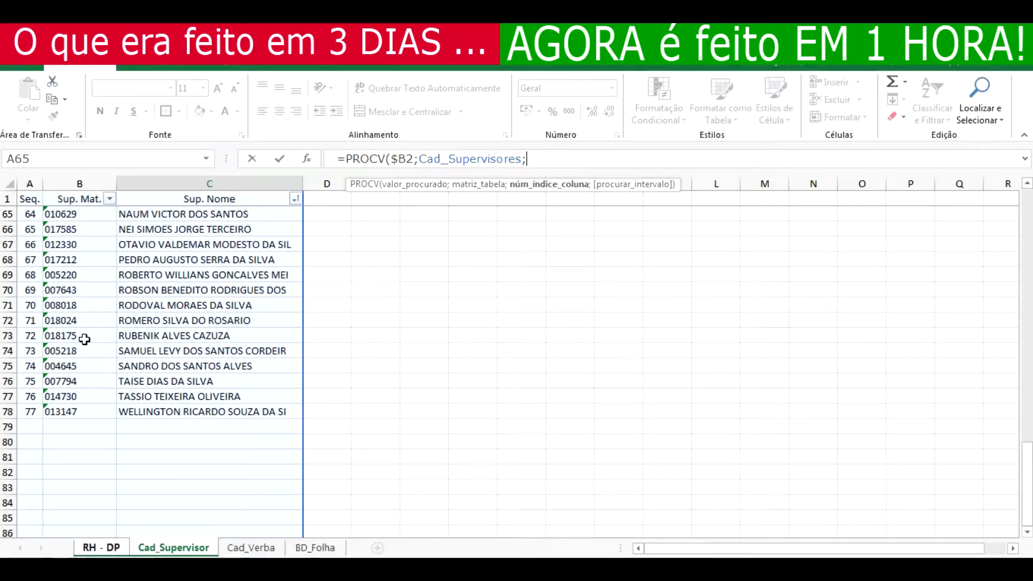
type("3;0")
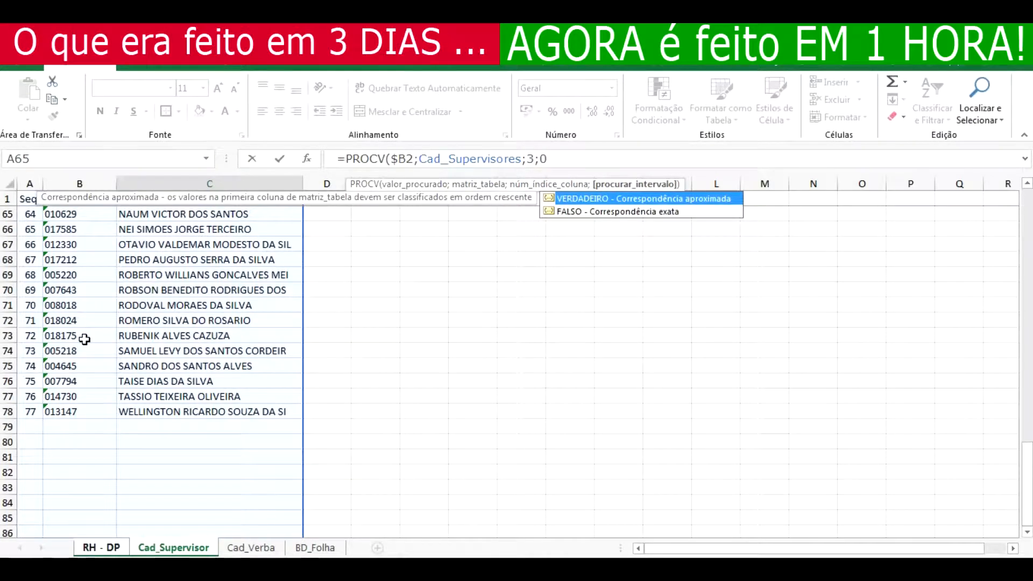
type(")")
key("Return")
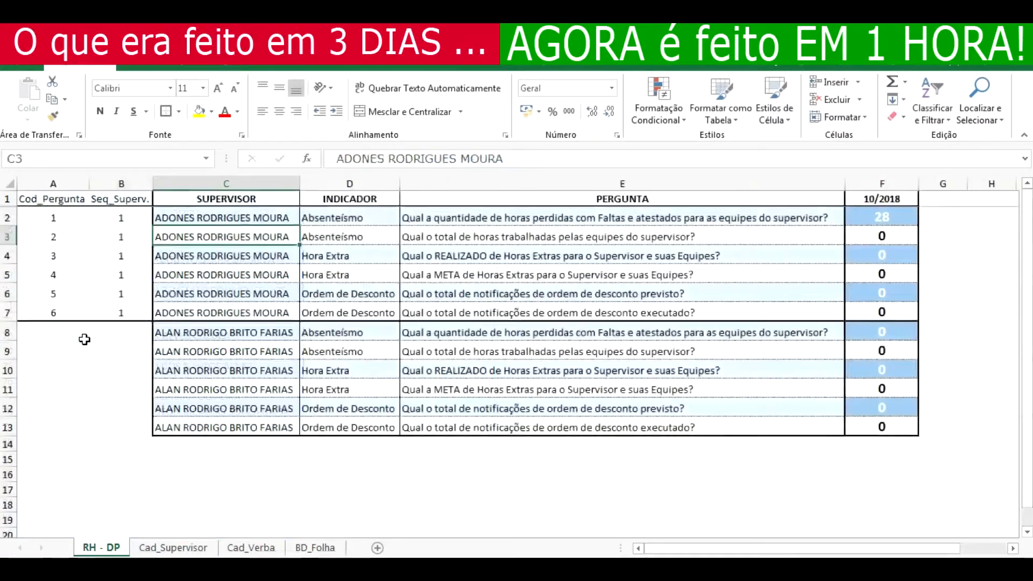
key("Up")
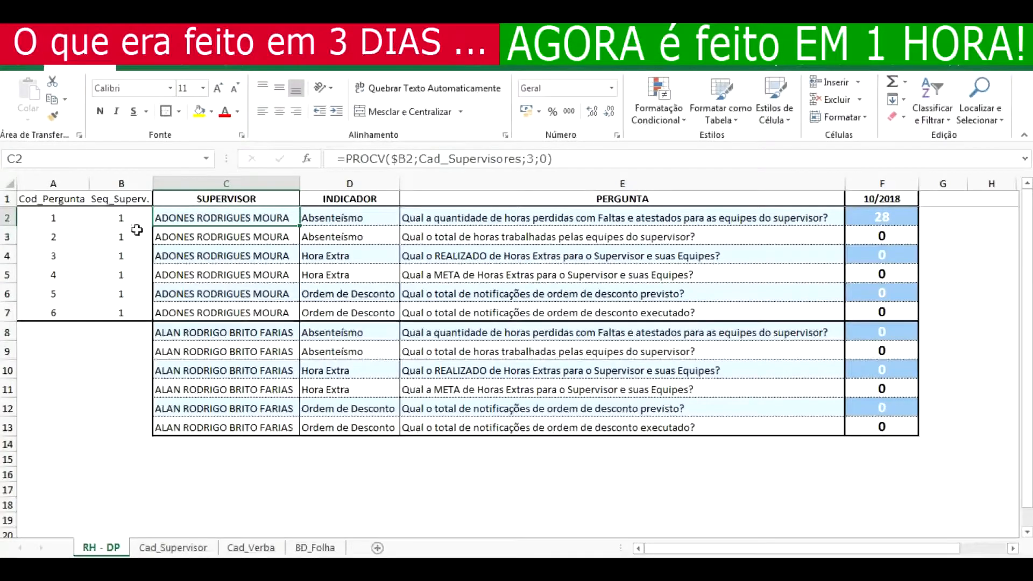
- Wrap the PROCV formula in C2 in SEERRO with "-" as the value returned on error
left_click(344, 158)
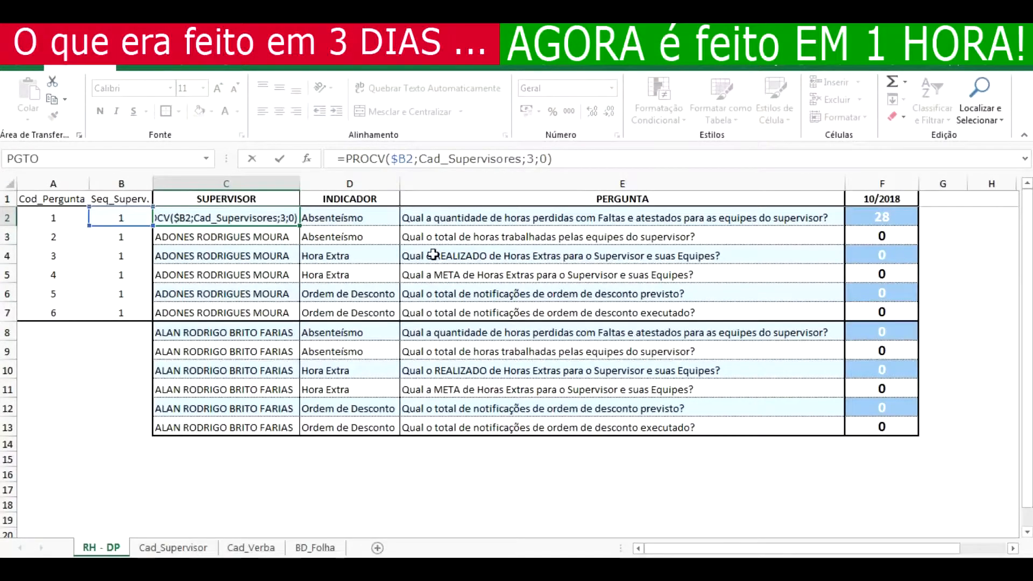
type("se")
key("Down")
key("Down")
key("Down")
key("Tab")
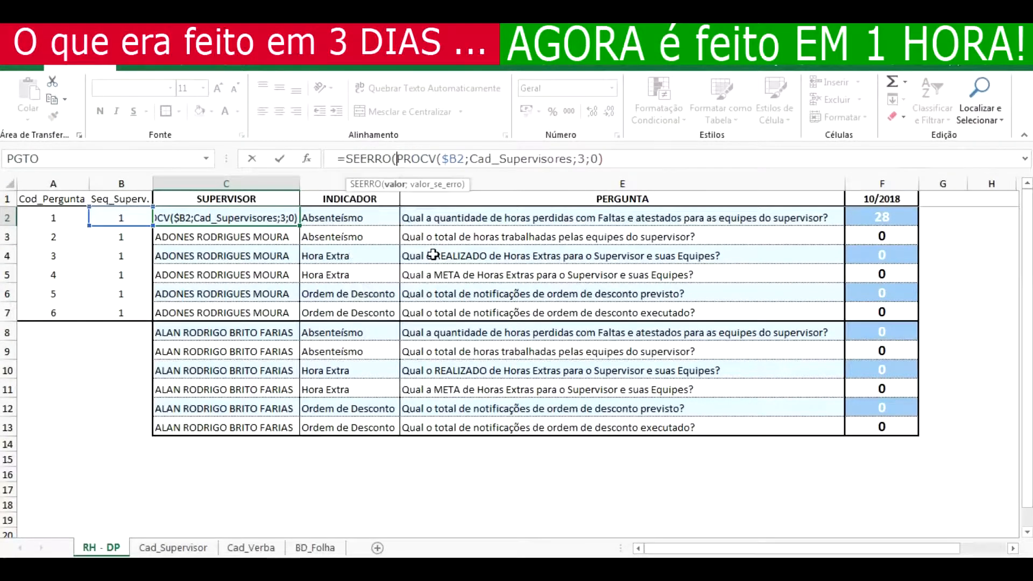
key("Right")
key("Right")
key("Right")
key("Right")
key("Right")
key("Right")
key("Right")
key("Right")
key("Right")
key("Right")
key("Right")
key("Right")
key("Right")
key("Right")
key("Right")
key("Right")
key("Right")
key("Right")
key("Right")
key("Right")
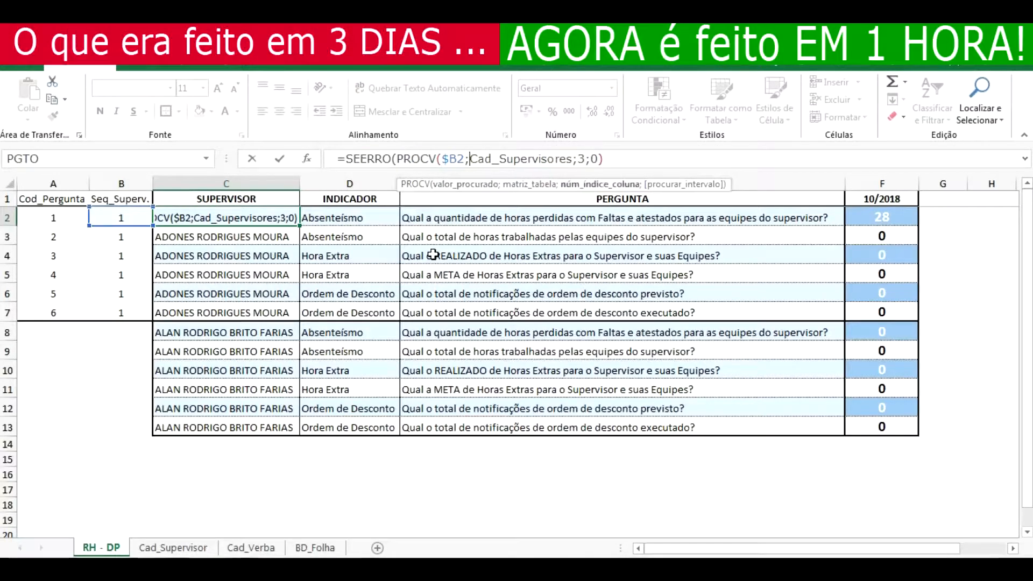
type(";\"-\"")
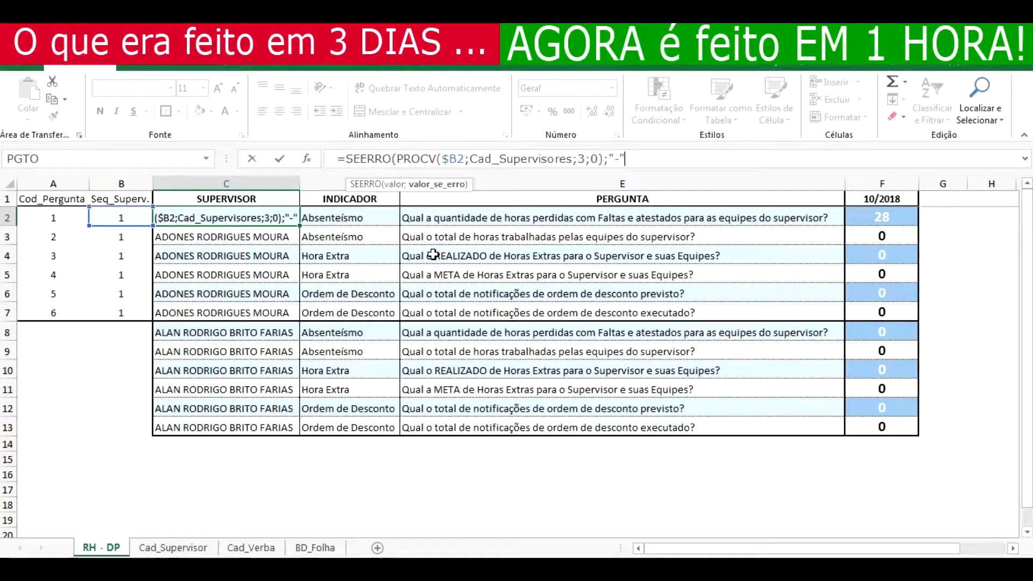
type(")")
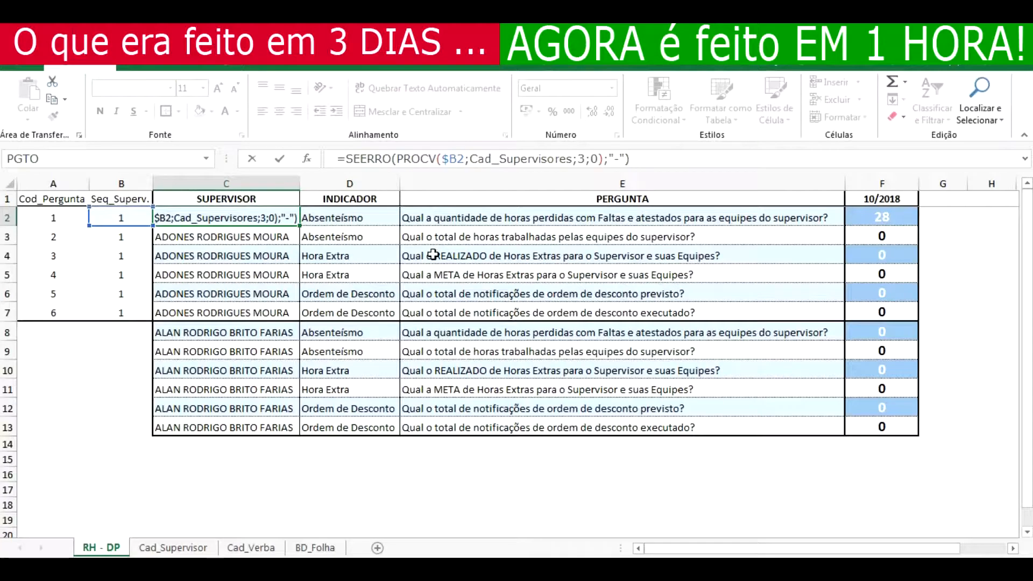
key("Return")
- Copy C2 and paste only its formula down the SUPERVISOR column through C13
key("Up")
key("ctrl+c")
key("ctrl+shift+Down")
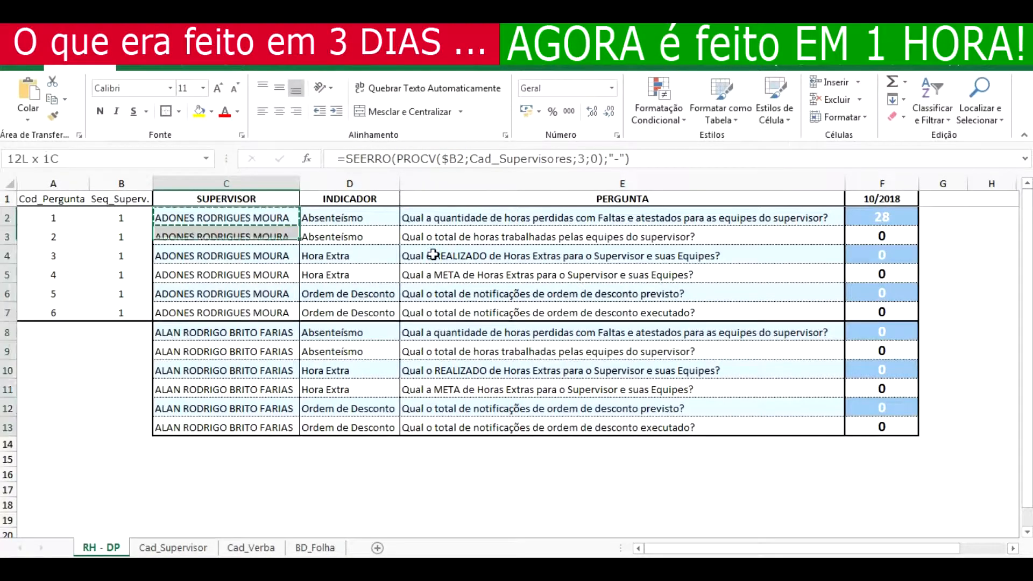
key("alt+c")
key("v")
key("f")
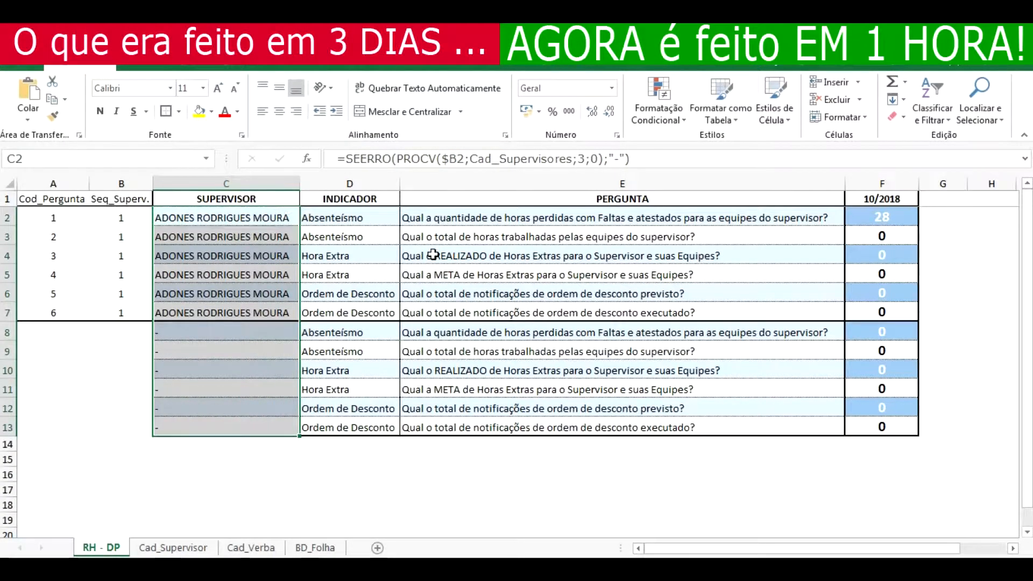
key("Escape")
- Copy the Cod_Pergunta and Seq_Superv. block A2:B7 and paste it at A8 for the second supervisor
key("Down")
key("Down")
key("Up")
key("Left")
key("Left")
key("Up")
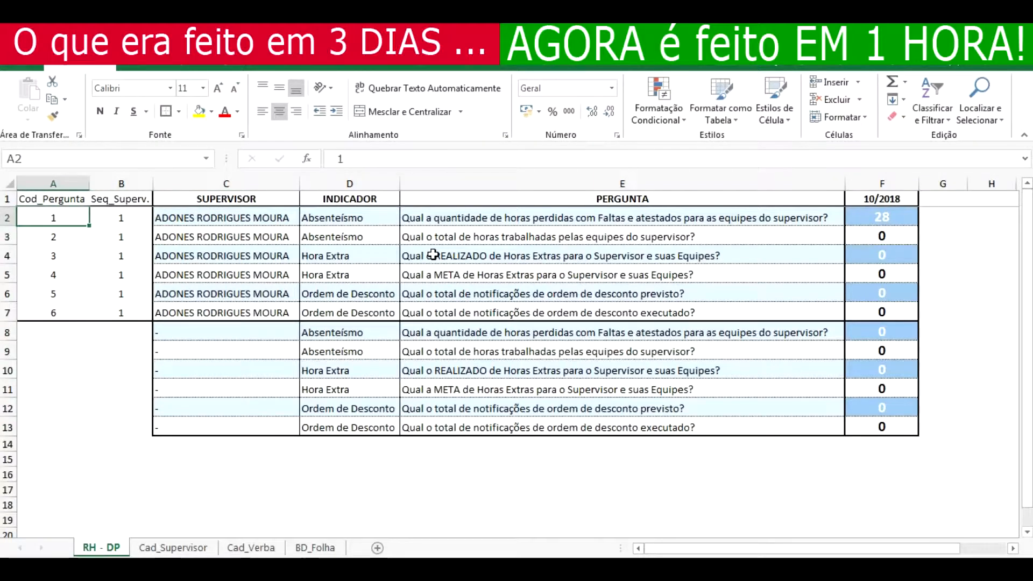
key("shift+Down")
key("shift+Down")
key("shift+Down")
key("shift+Down")
key("shift+Down")
key("shift+Right")
key("ctrl+c")
key("Down")
key("Down")
key("Down")
key("Down")
key("Down")
key("Down")
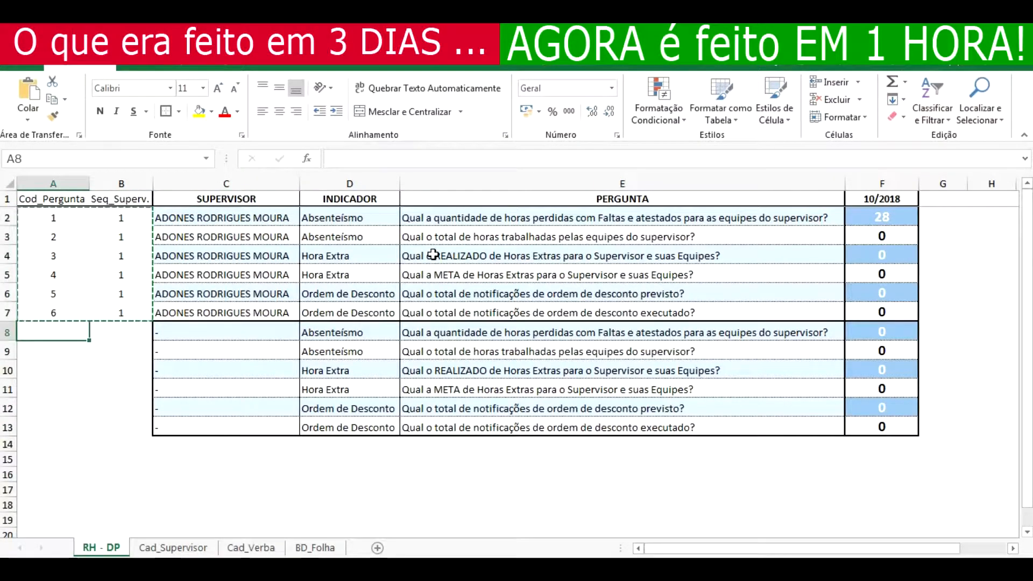
key("ctrl+v")
key("Escape")
- Enter the formula =B2+1 in B8 under Seq_Superv
key("Right")
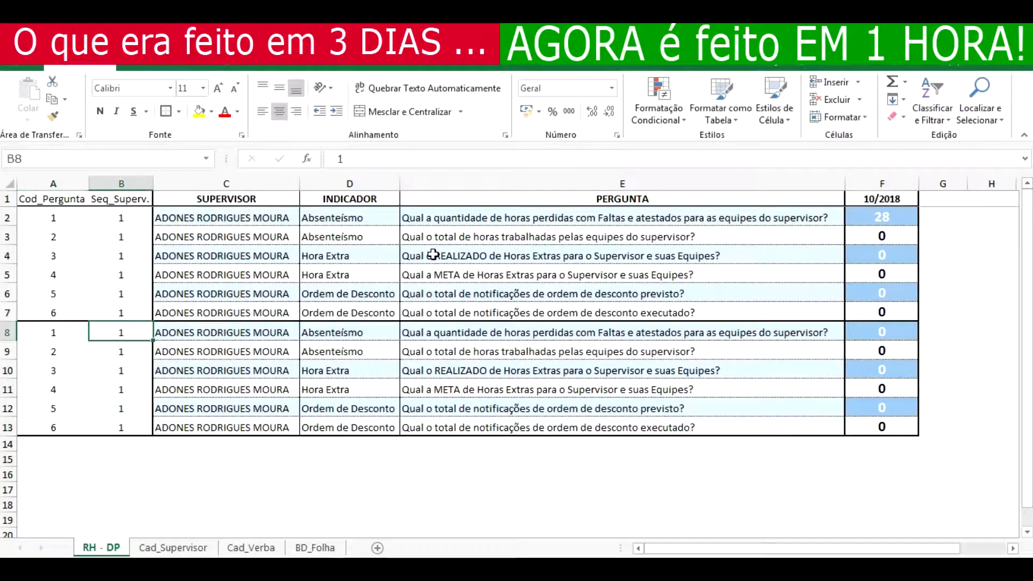
type("=")
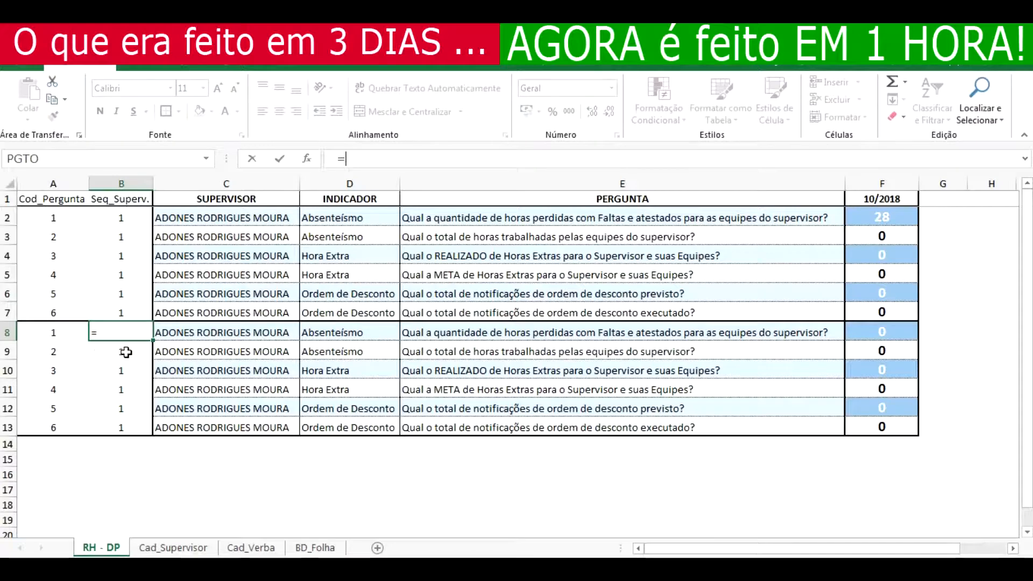
key("Up")
key("Up")
key("Up")
key("Up")
key("Up")
key("Up")
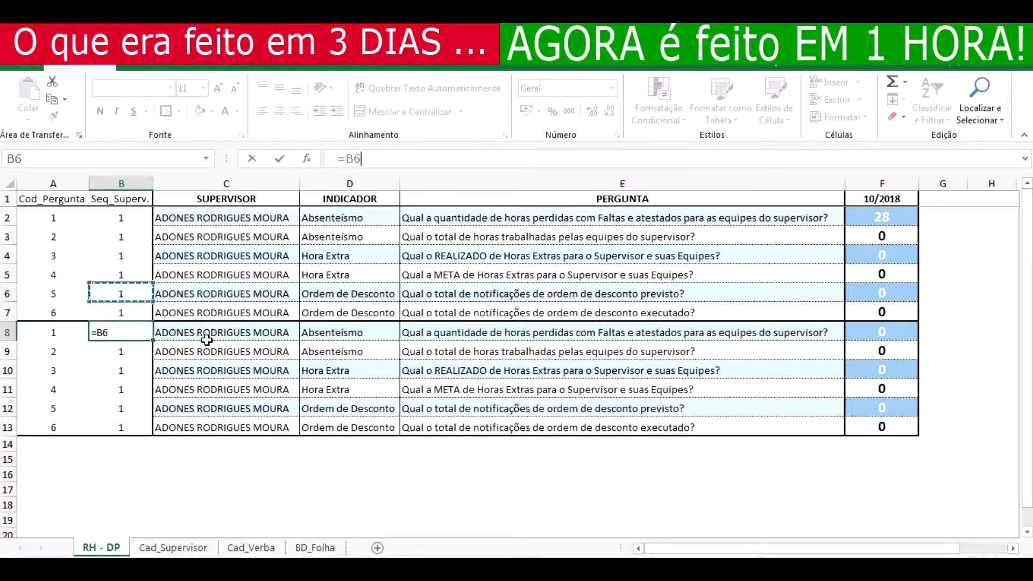
type("+1")
key("ctrl+Return")
- Copy B8 and paste only its formula over B8:B13, then move to C8
key("ctrl+c")
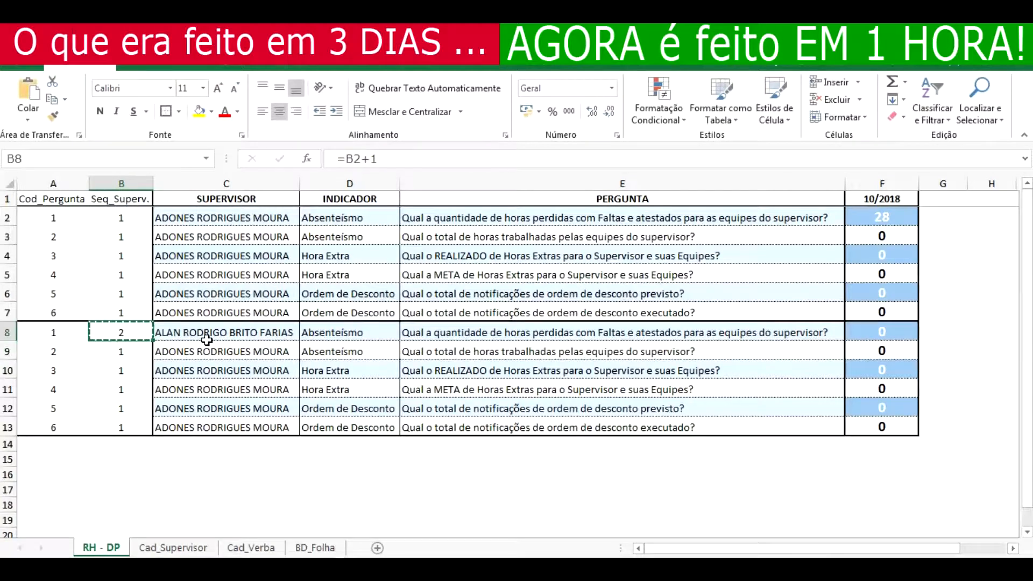
key("ctrl+shift+Down")
key("alt")
key("v")
key("f")
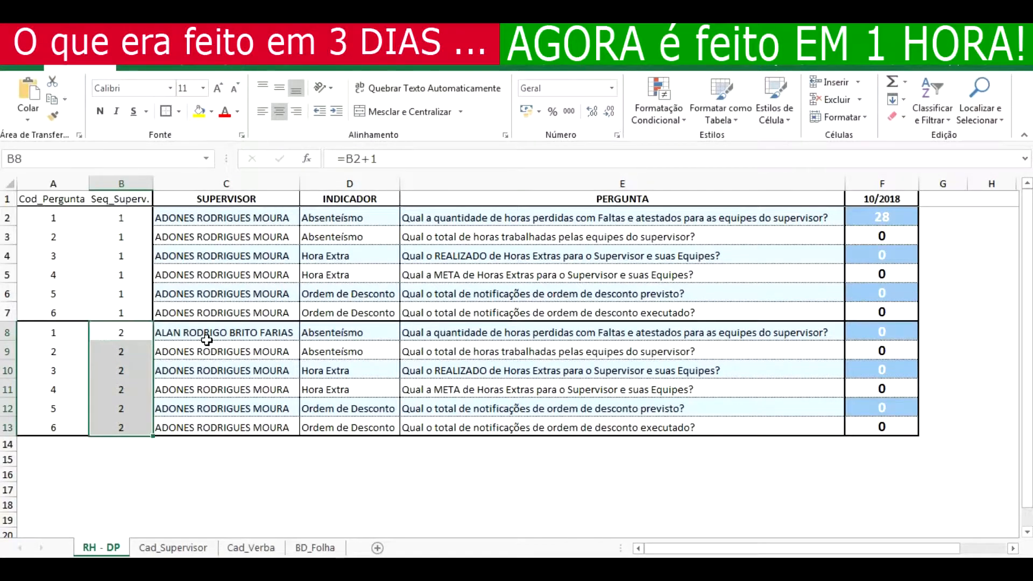
key("Escape")
key("shift+BackSpace")
key("Right")
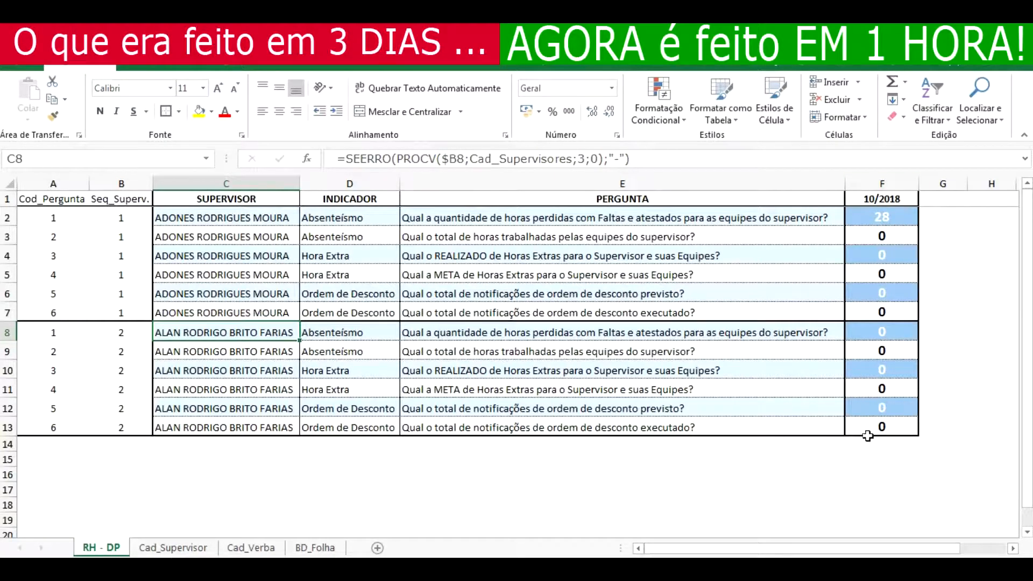
- Start a SOMASES formula in F2 with the BD_Folha Horas Lanc. column $J:$J as the absolute sum range
left_click(870, 221)
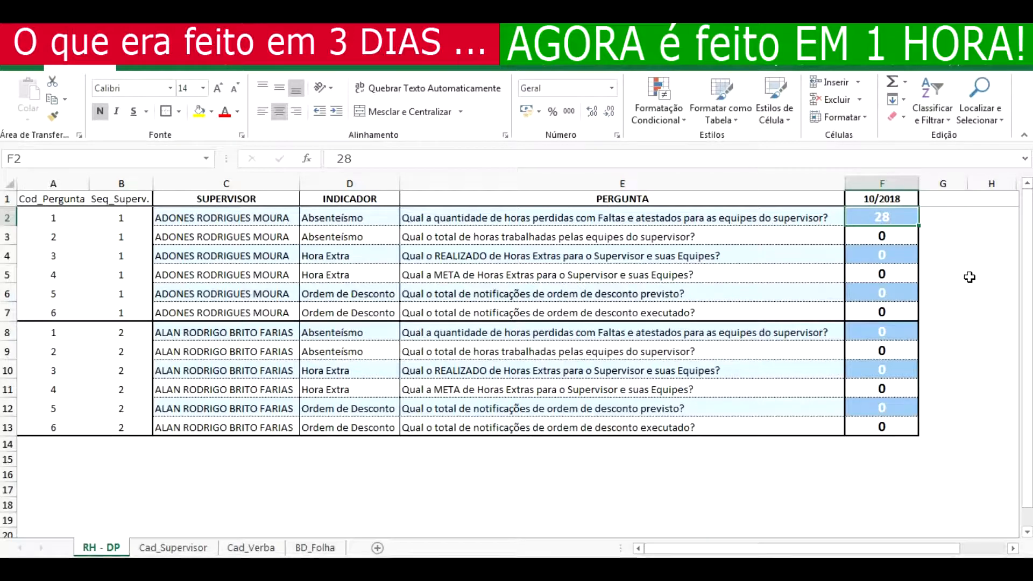
type("=SOMASES(")
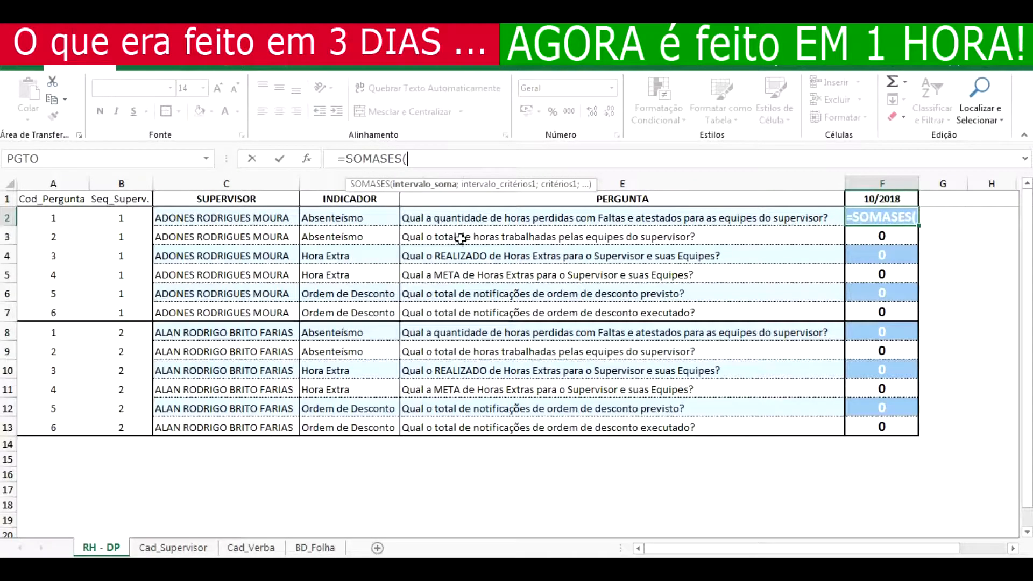
left_click_drag(347, 184, 335, 128)
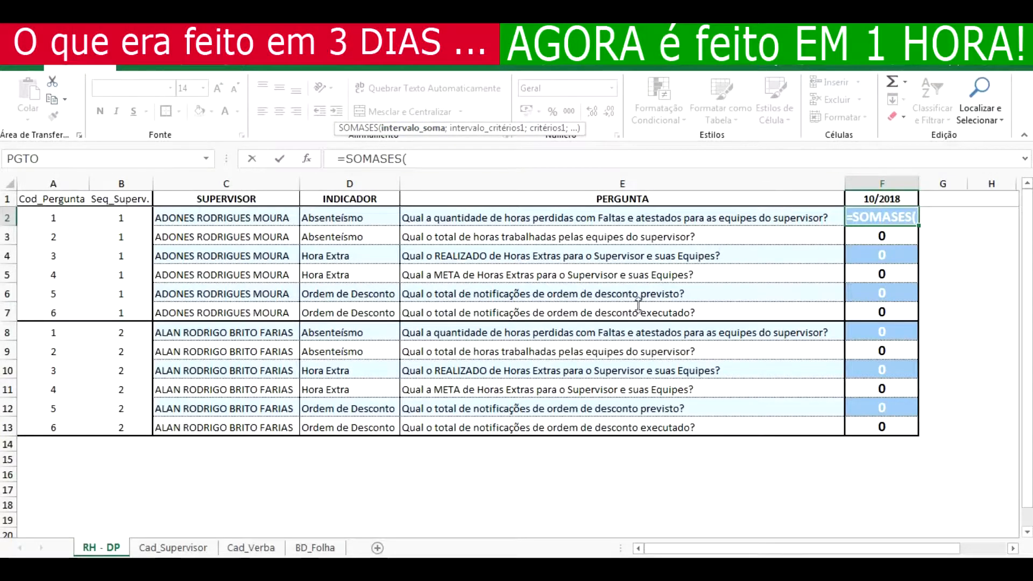
left_click(315, 548)
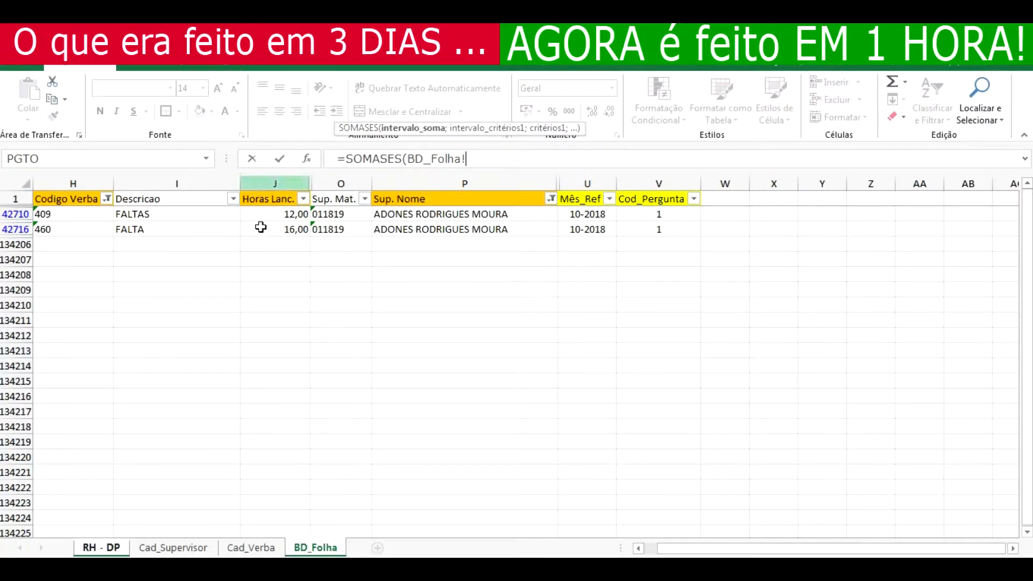
left_click(277, 180)
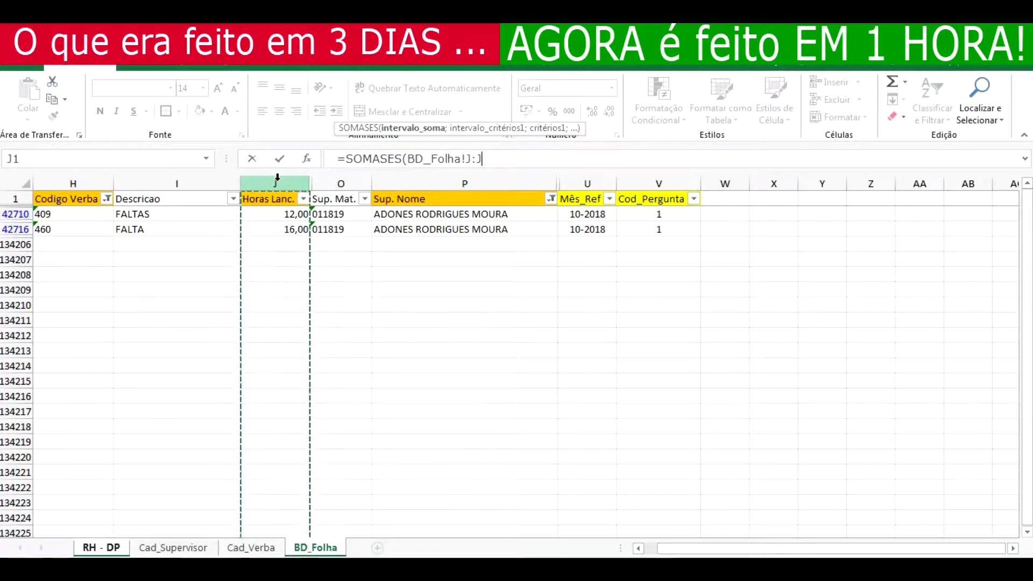
key("F4")
type(";")
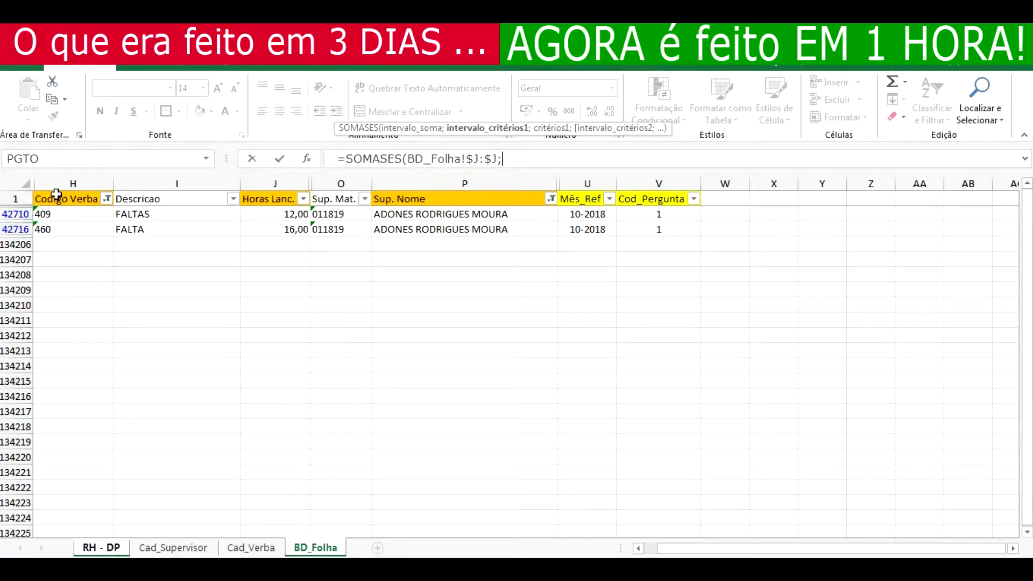
- Add BD_Folha columns $V:$V, $P:$P and $U:$U as absolute SOMASES criteria ranges, leaving each criterion blank, and enter the formula in F2
left_click(665, 177)
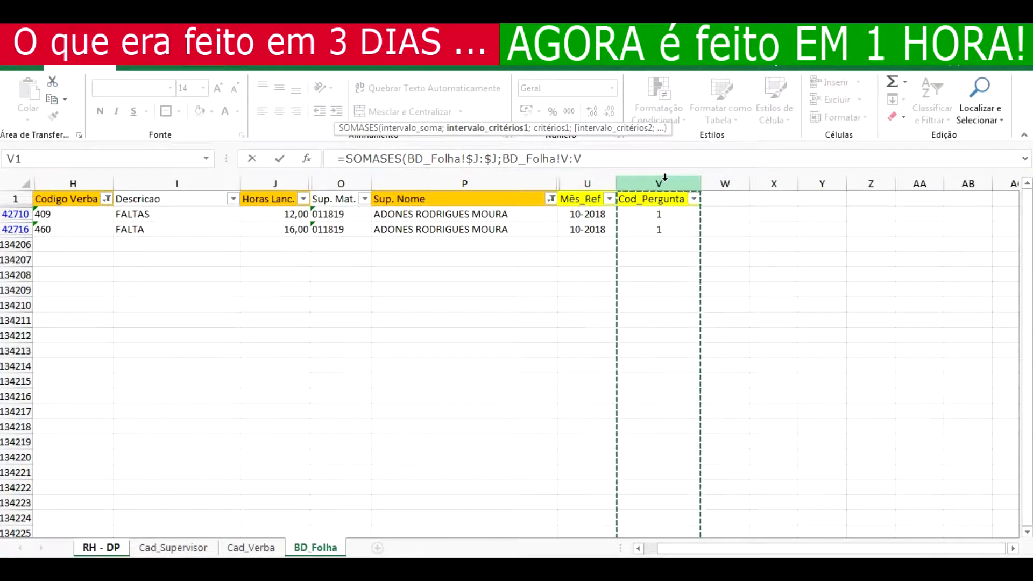
key("F4")
type(";;")
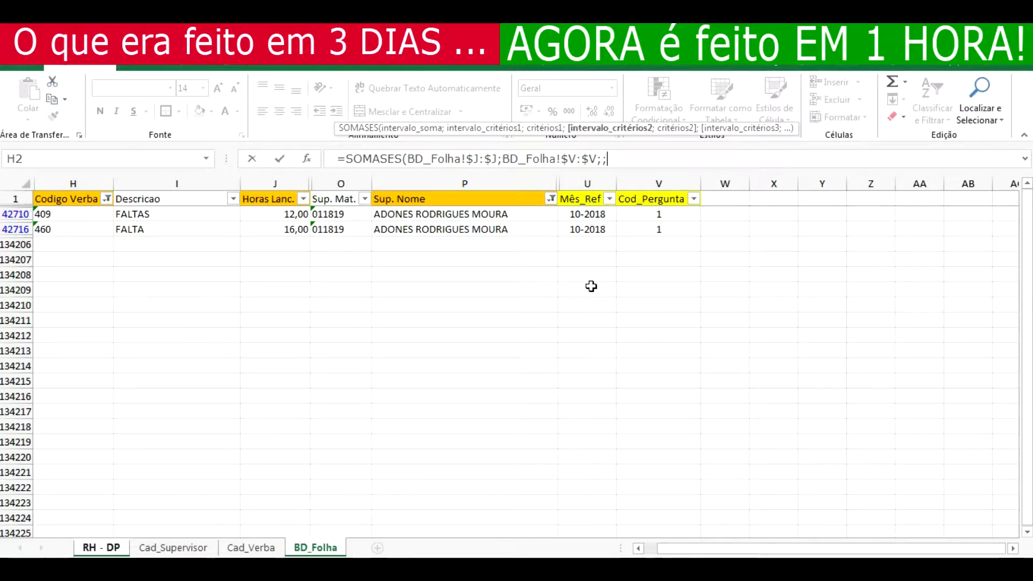
left_click(443, 180)
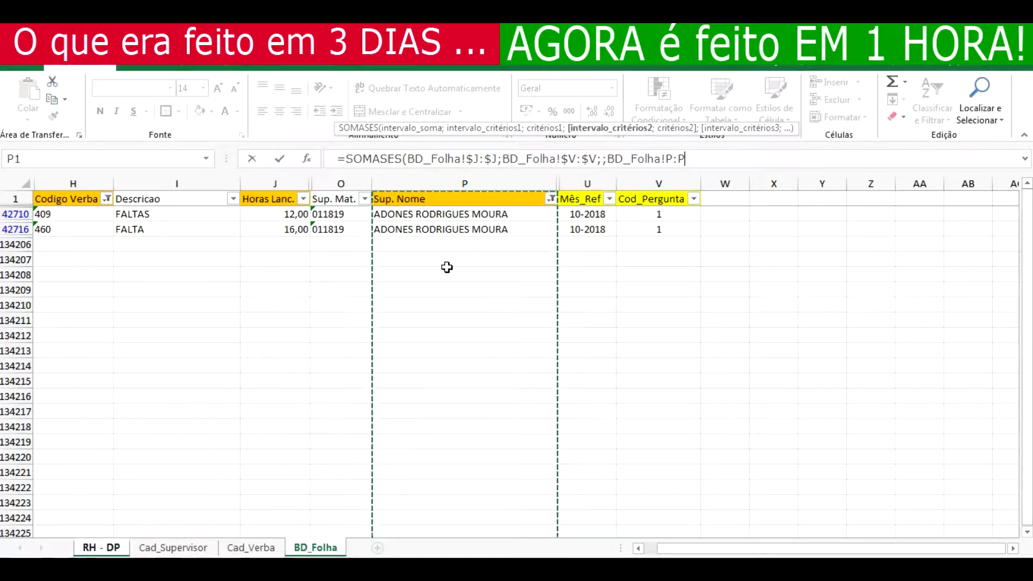
key("F4")
type(";;")
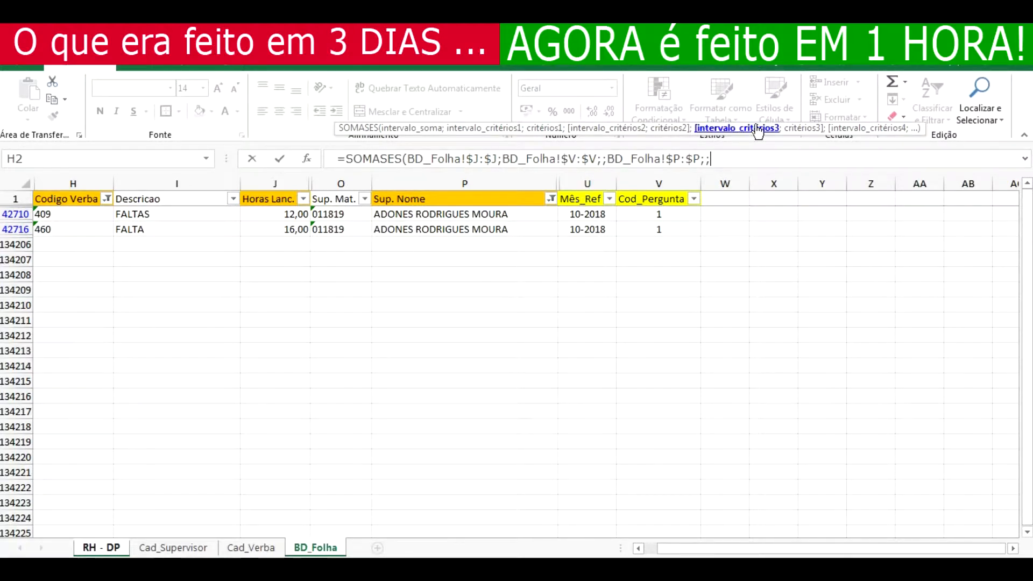
left_click(588, 183)
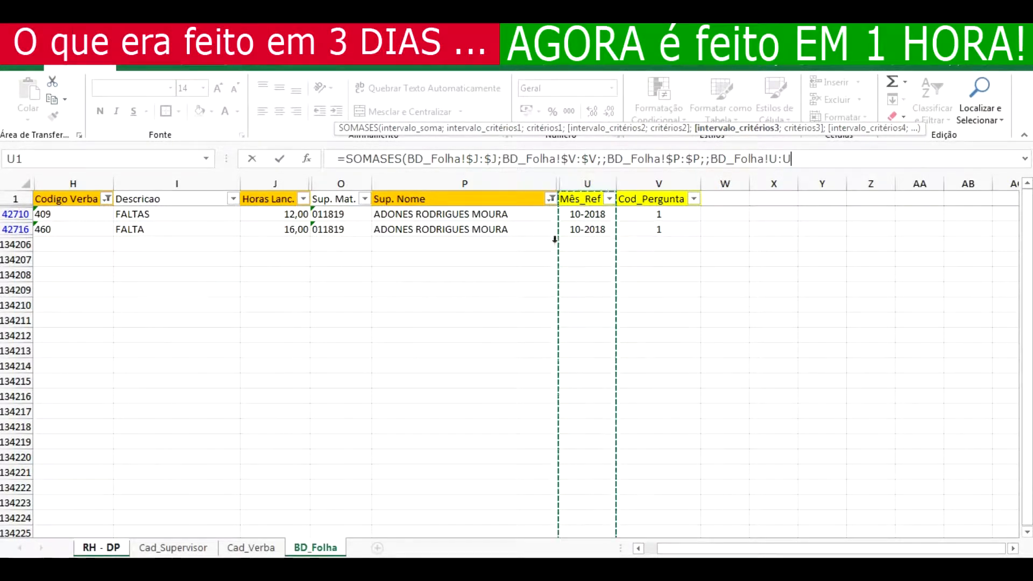
key("F4")
type(";")
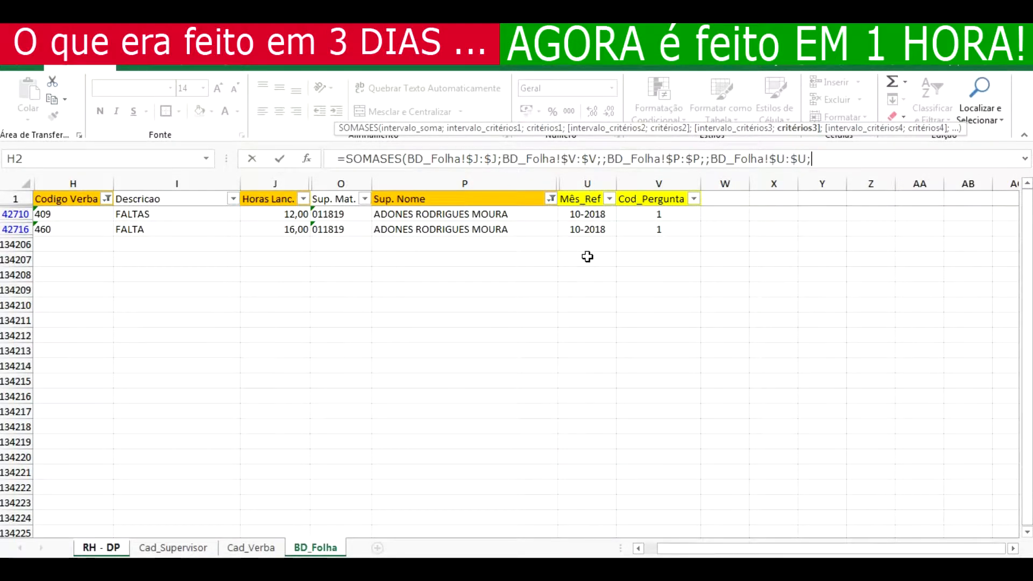
type(")")
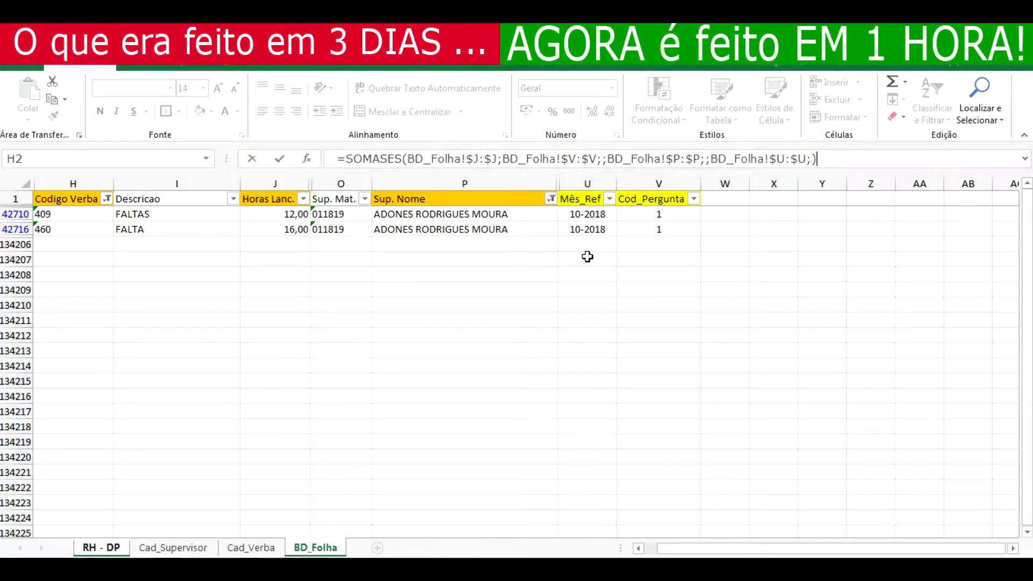
key("Return")
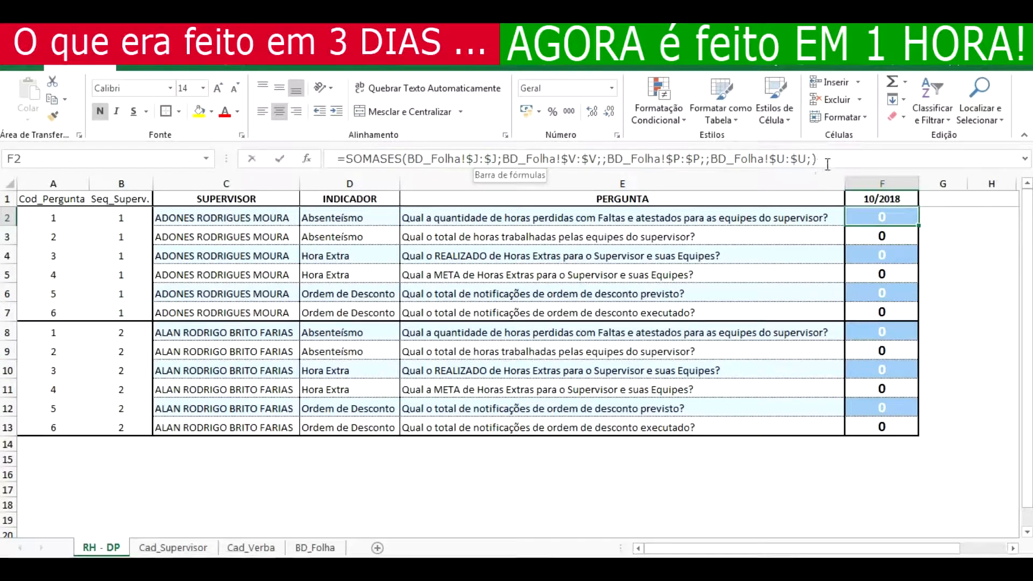
- Fill the first blank criterion of the F2 formula with the Cod_Pergunta cell as $A2
left_click(473, 159)
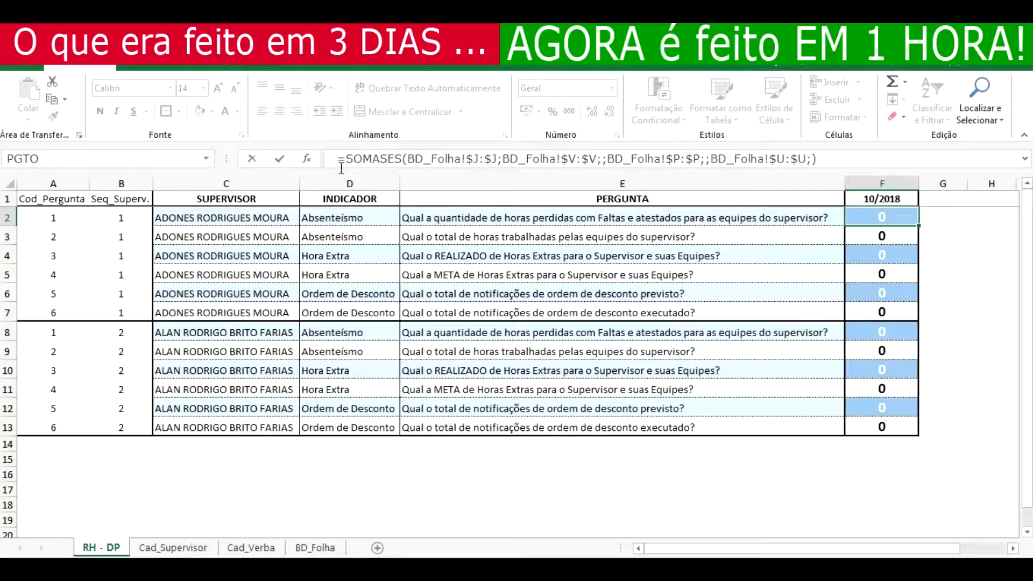
left_click(601, 159)
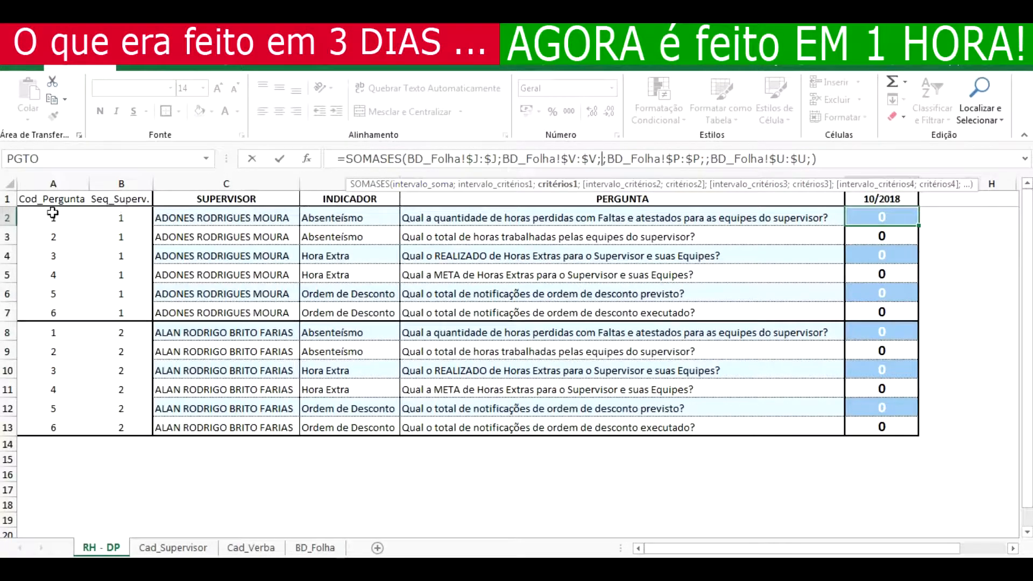
left_click(36, 215)
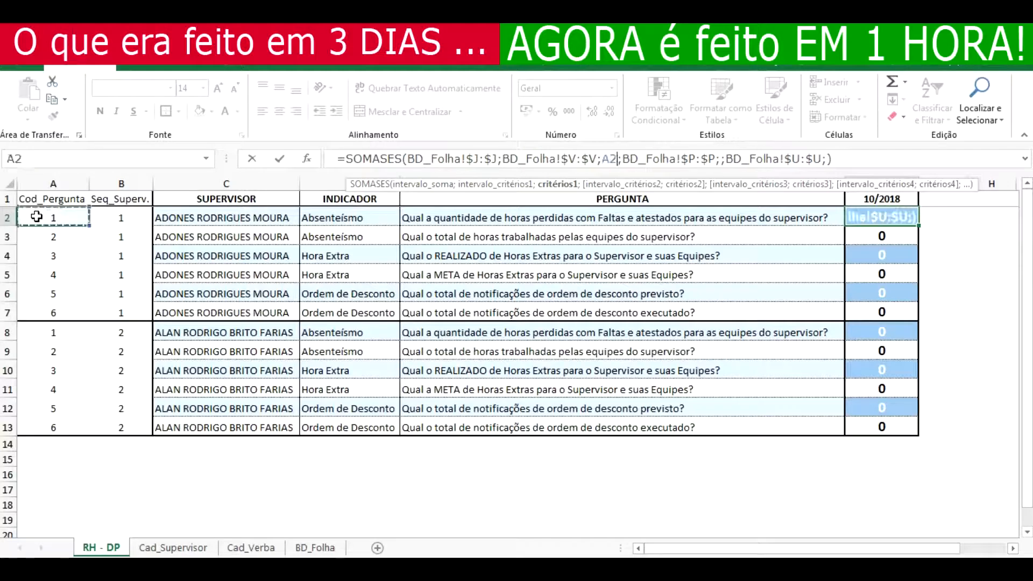
key("F4")
key("F4")
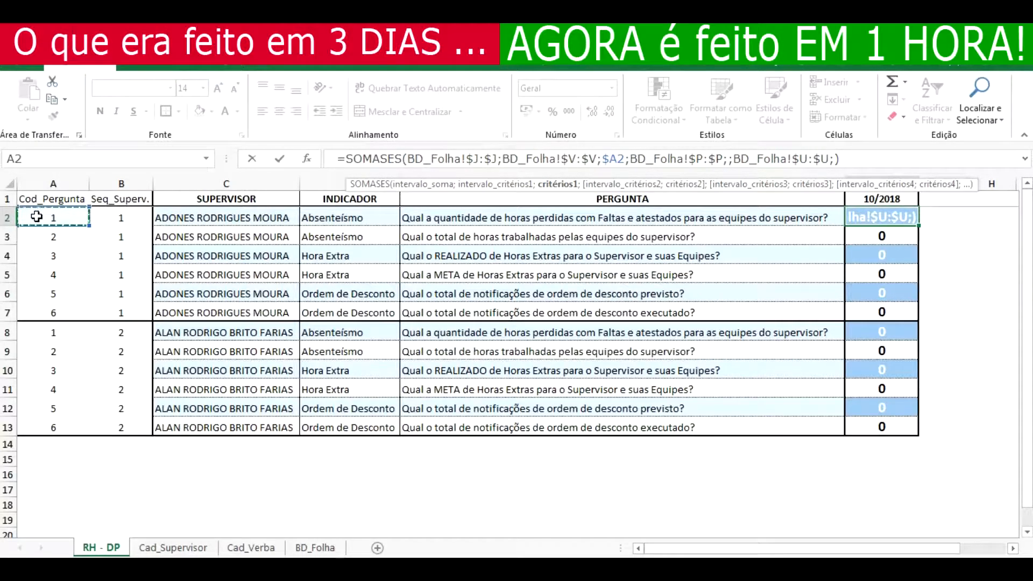
- Fill the second criterion of the F2 formula with the supervisor cell as $C2
left_click(727, 159)
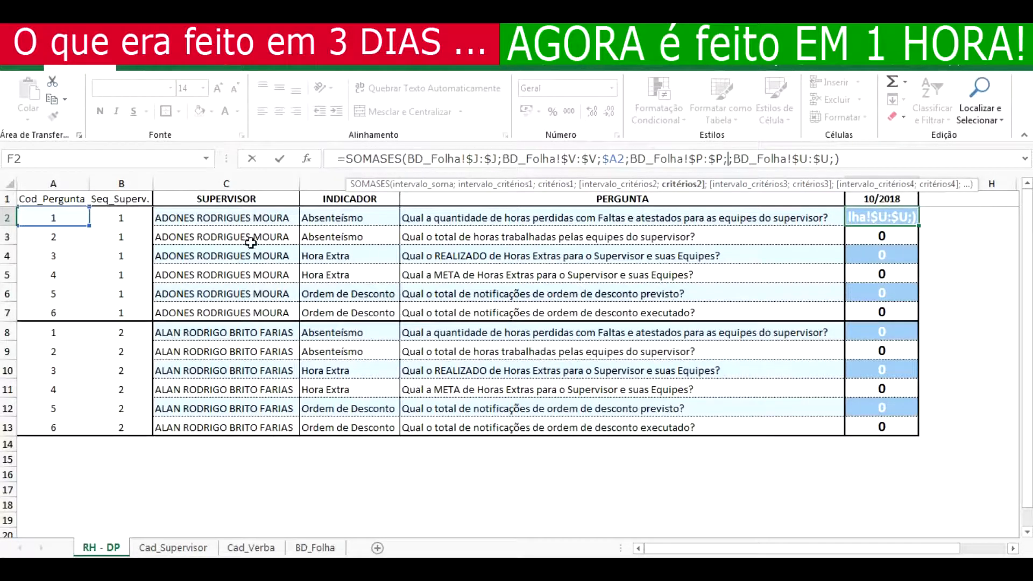
left_click(206, 217)
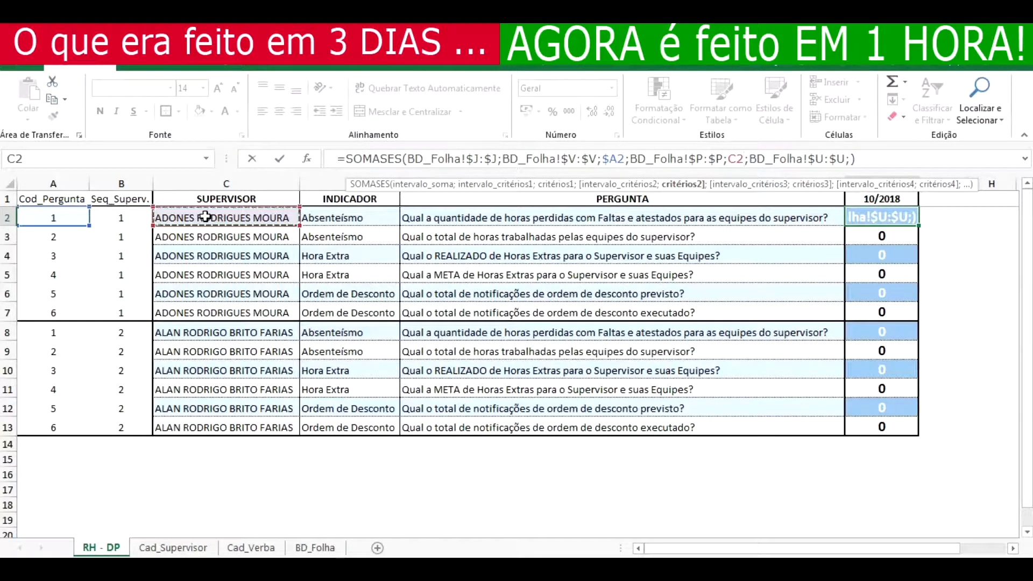
key("F4")
key("F4")
key("F4")
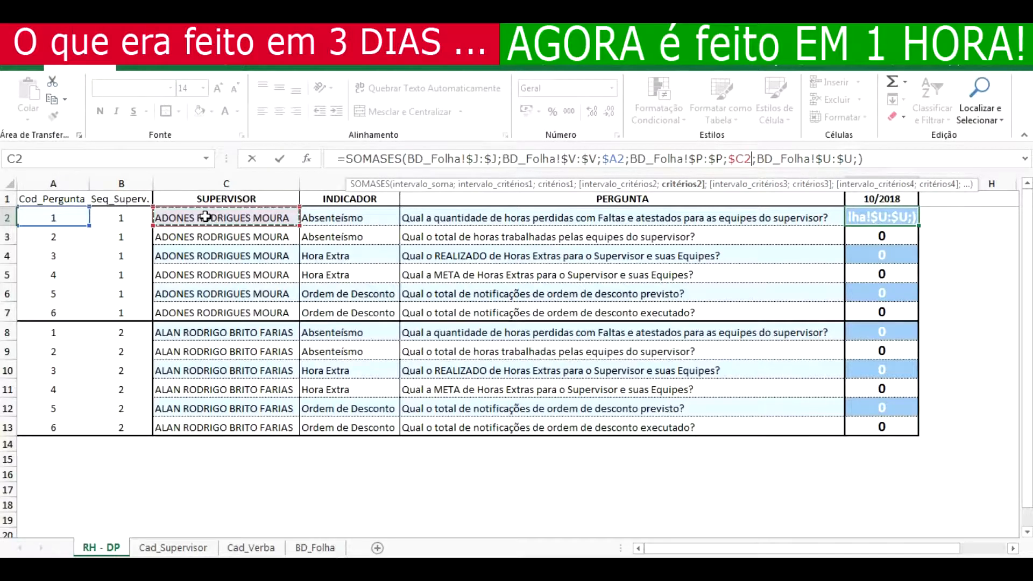
- Fill the third criterion with the month header as F$1 and enter the completed SOMASES formula in F2
left_click(861, 159)
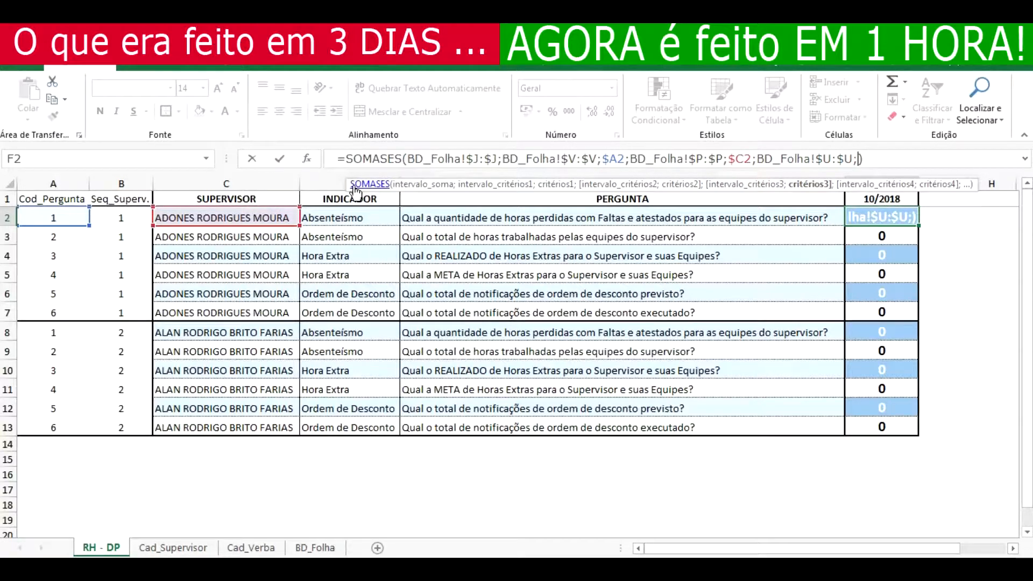
left_click_drag(347, 184, 349, 133)
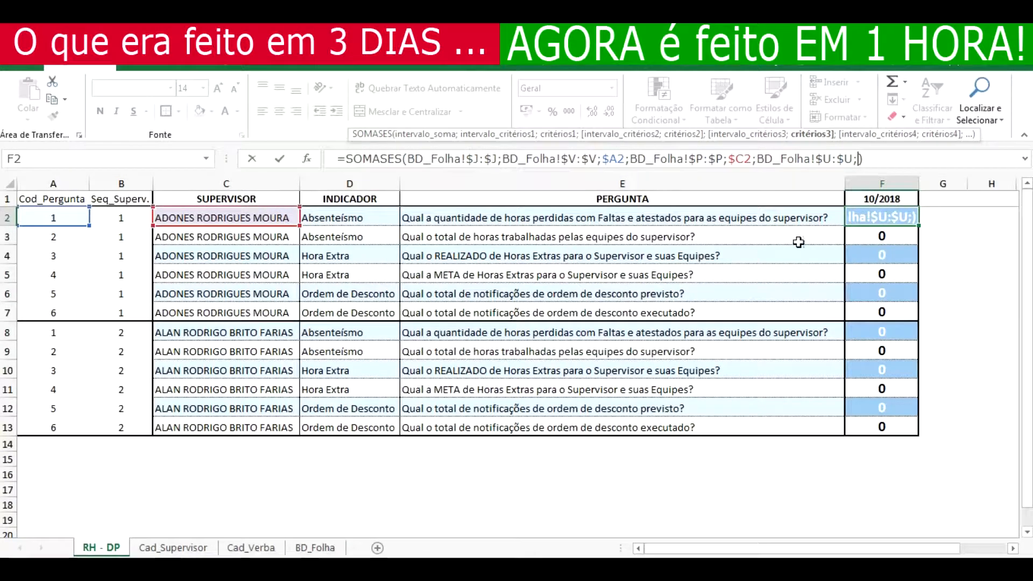
left_click(887, 197)
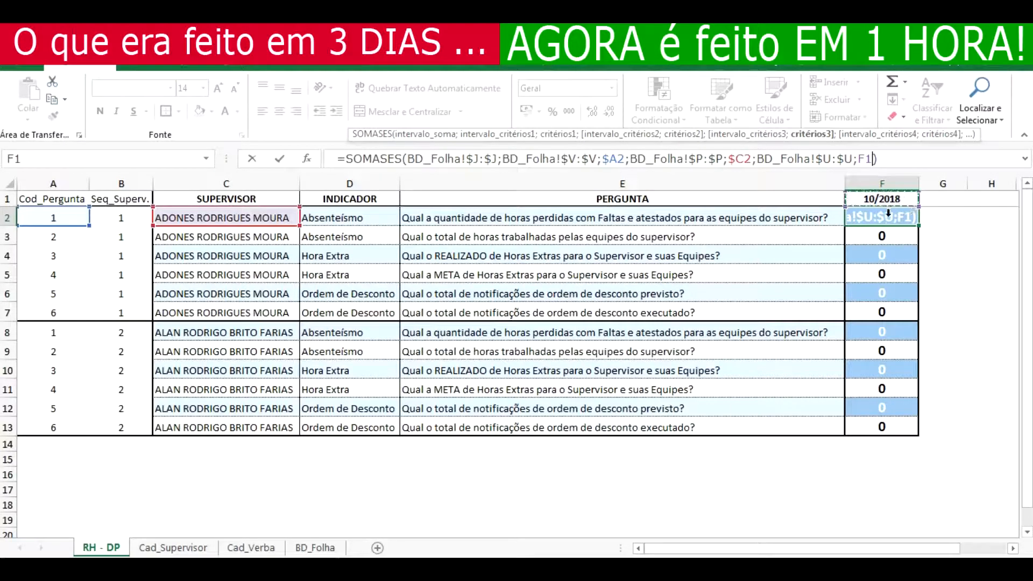
key("F4")
key("F4")
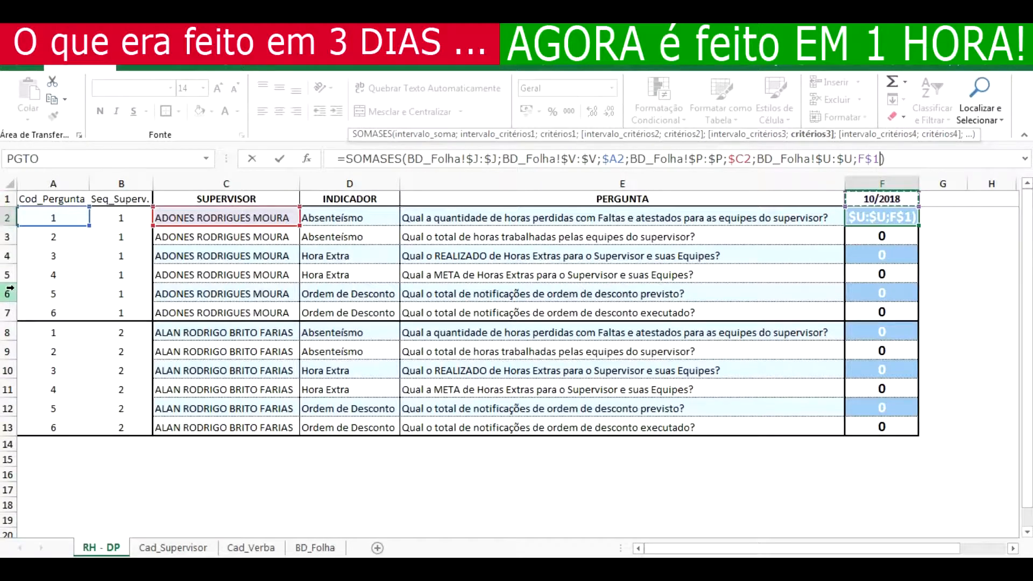
key("Return")
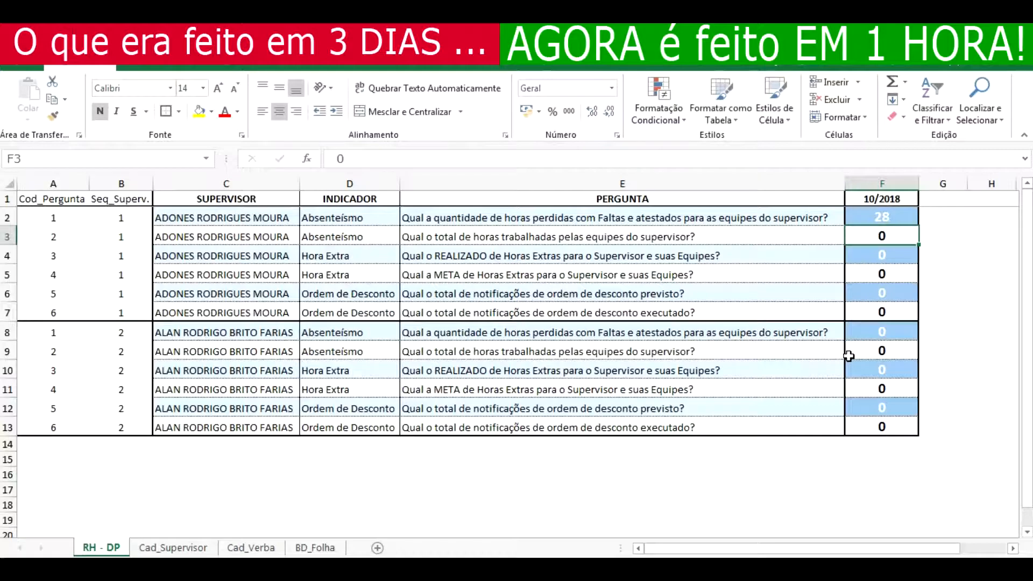
- Copy the SOMASES formula from F2 and paste it over F2:F13 in the 10/2018 column
key("Up")
key("ctrl+c")
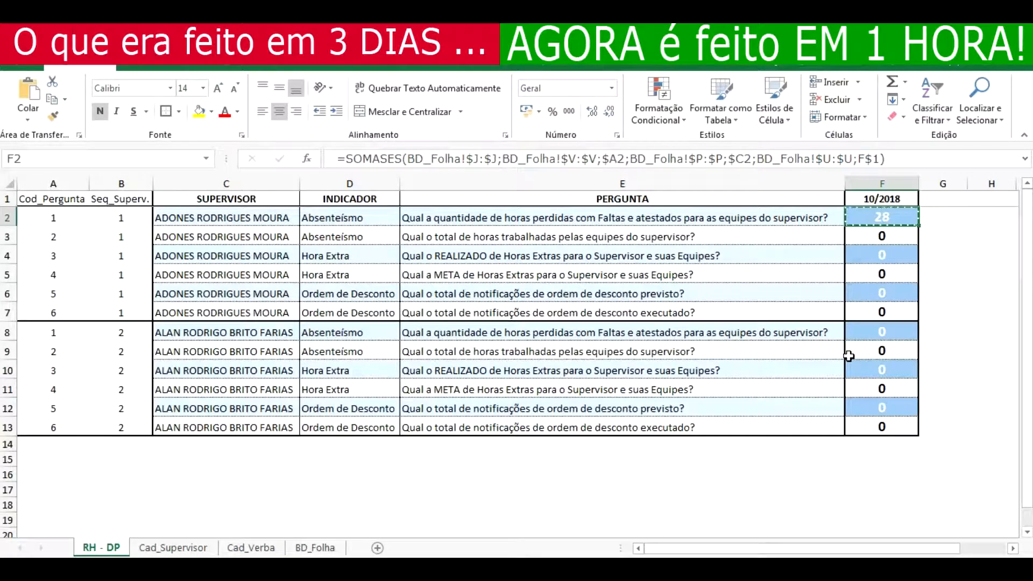
key("shift+Down")
key("shift+Down")
key("shift+Down")
key("shift+Down")
key("shift+Down")
key("shift+Down")
key("shift+Down")
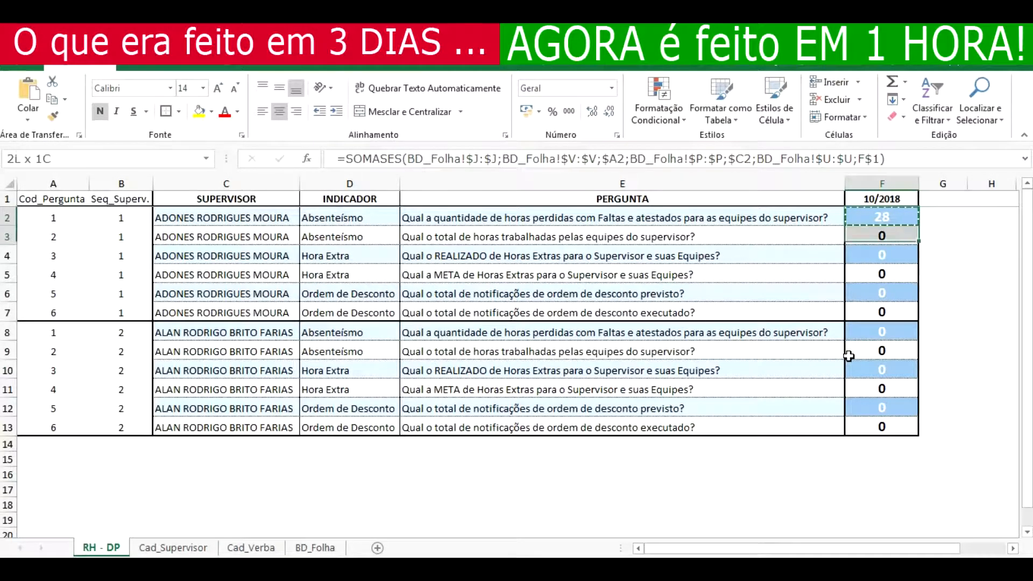
key("shift+Down")
key("shift+Down")
key("shift+Down")
key("shift+Down")
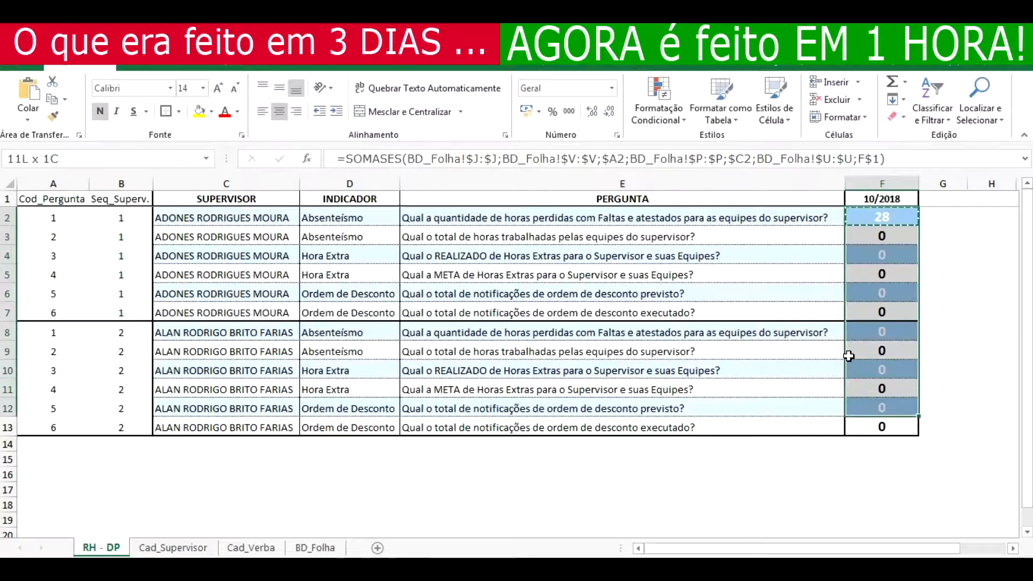
key("ctrl+v")
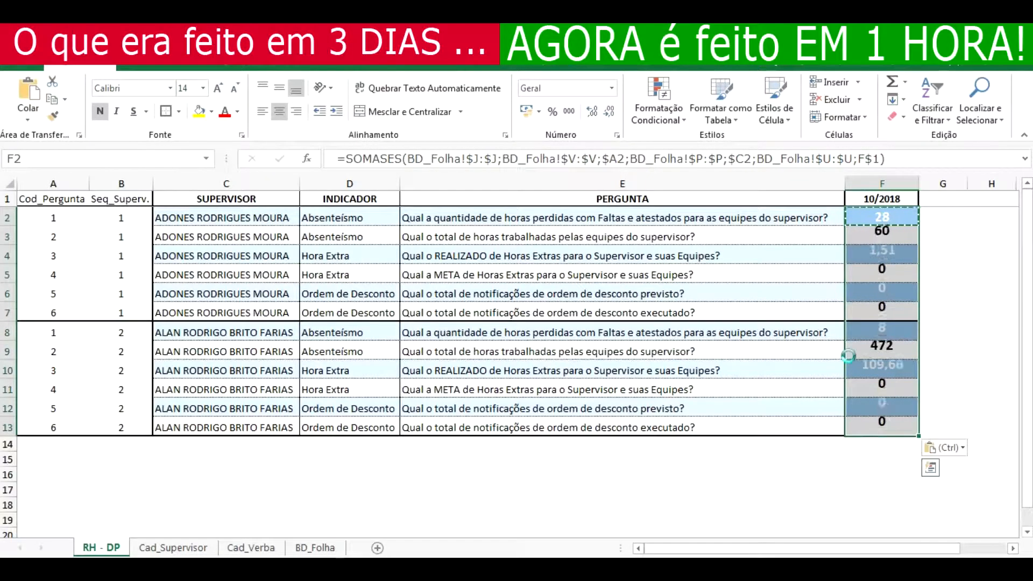
key("Escape")
- Examine the pasted 10/2018 formulas cell by cell from F3 down to F10
key("Down")
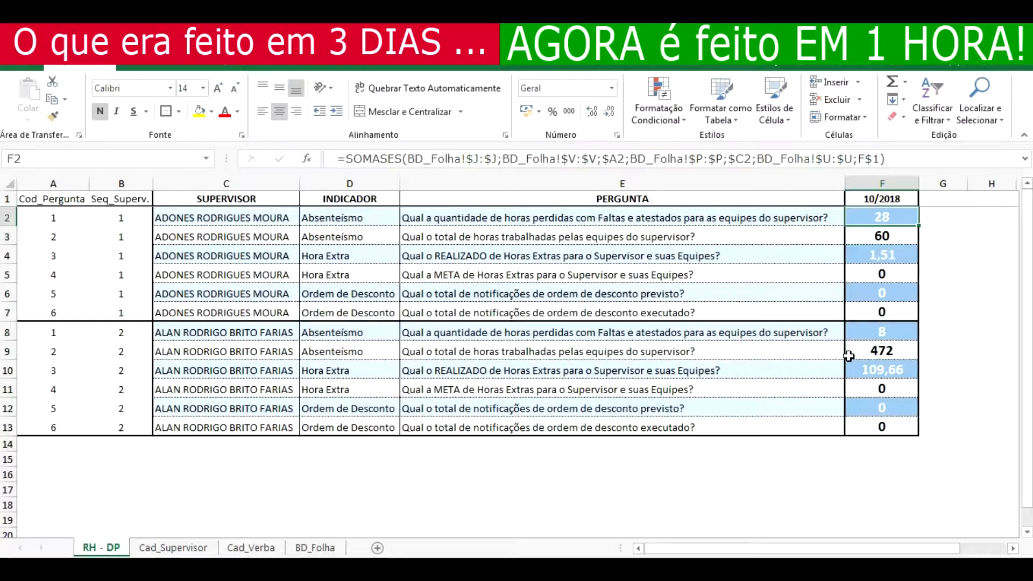
key("Down")
key("Down")
key("Down")
key("Down")
key("Down")
key("Down")
key("Down")
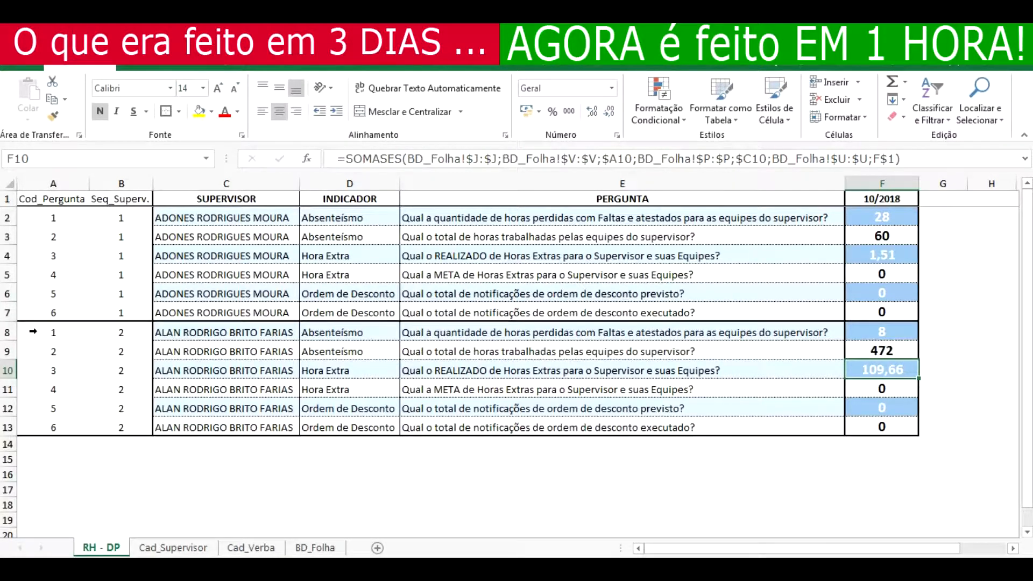
- Copy the second supervisor's full block A8:F13 and paste it at A14 for the third supervisor
left_click(33, 331)
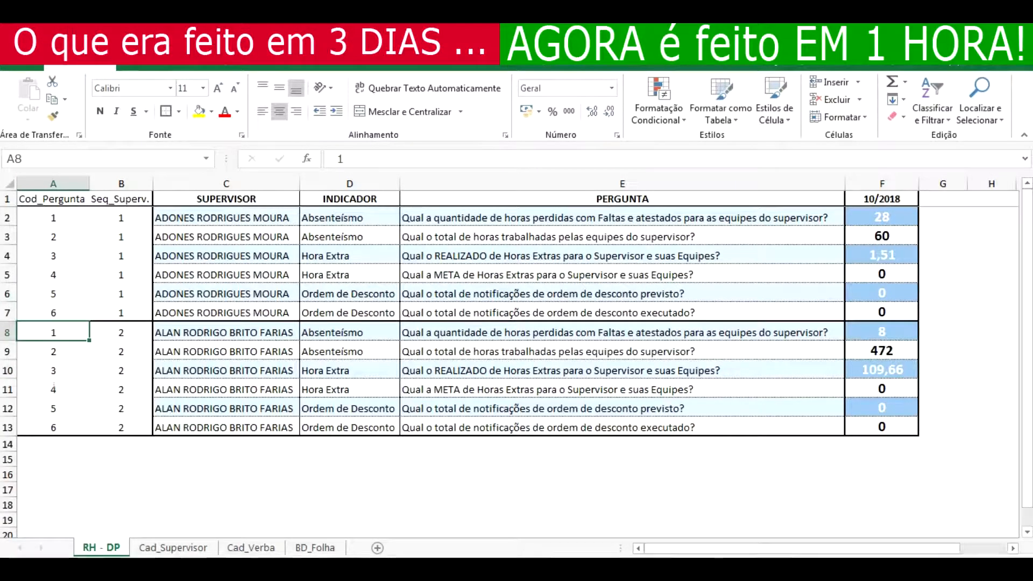
key("ctrl+shift+Down")
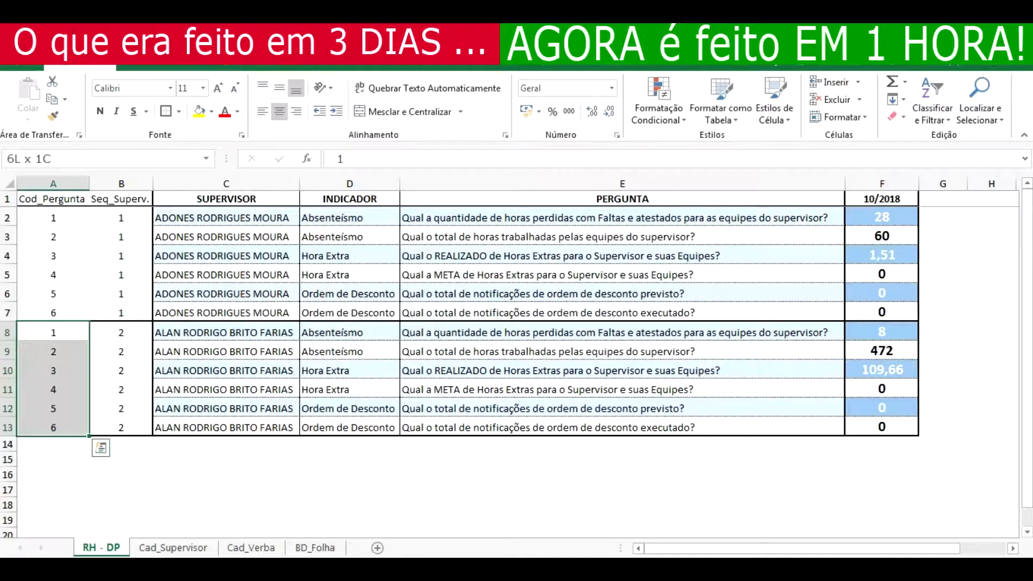
key("ctrl+shift+Right")
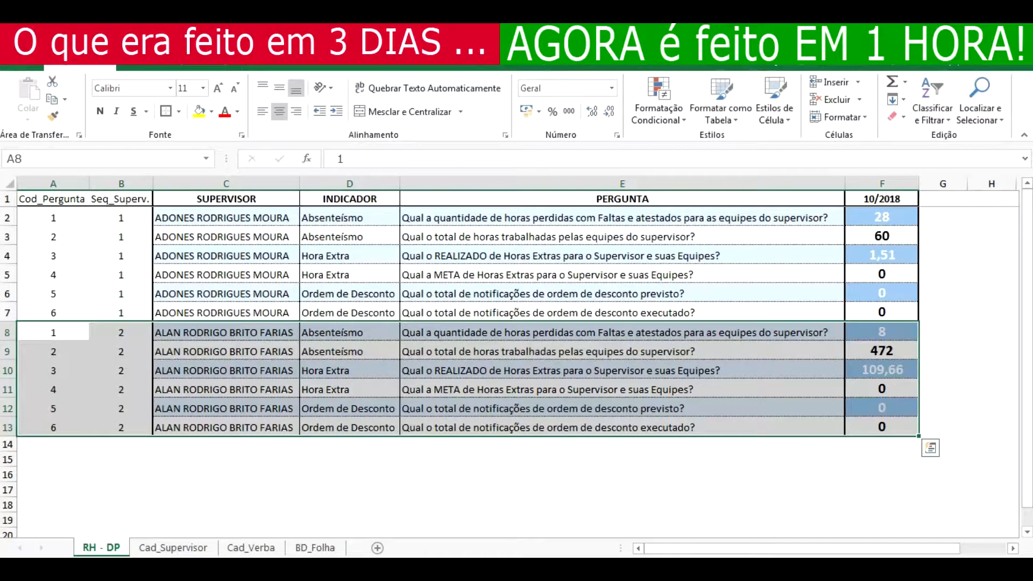
key("ctrl+c")
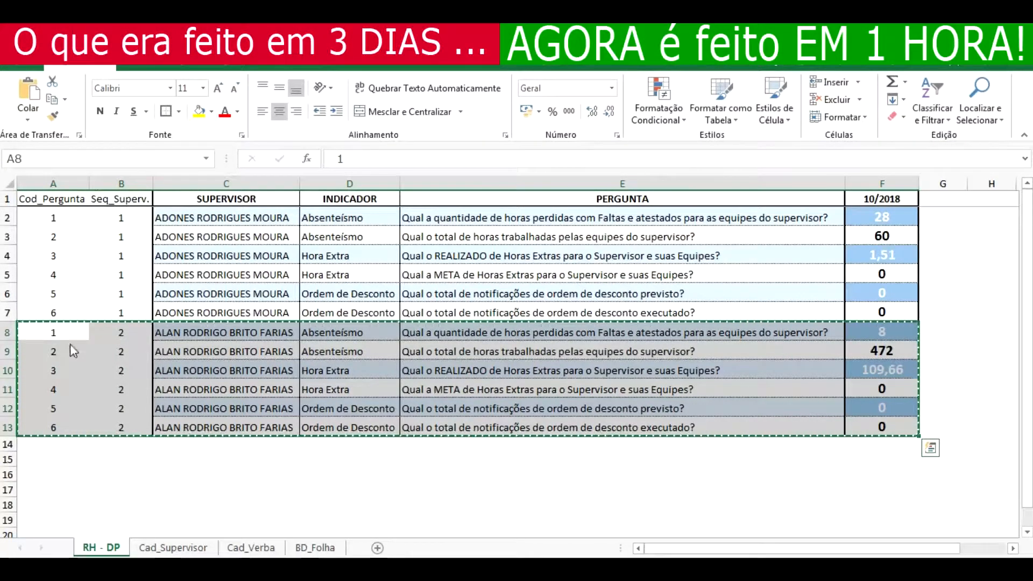
left_click(28, 451)
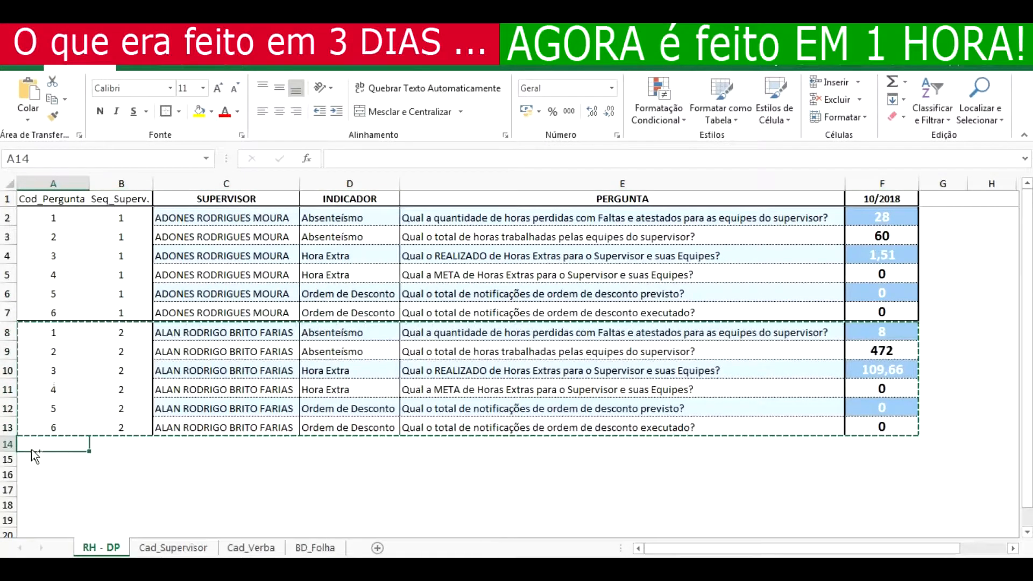
key("ctrl+v")
scroll(31, 451, "down", 3)
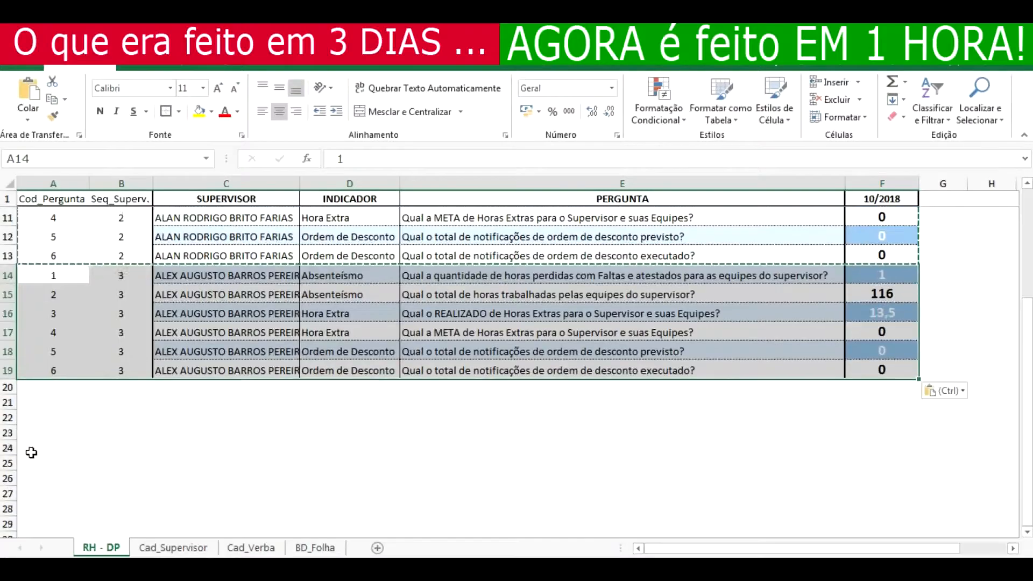
- Paste the copied supervisor block at A20 and again at A26 for the fourth and fifth supervisors
left_click(29, 387)
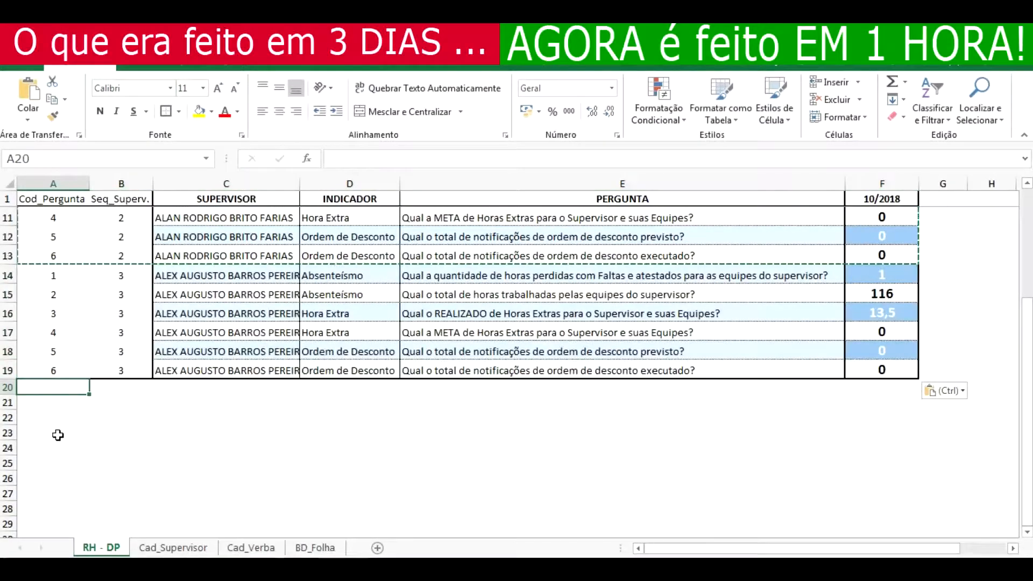
key("ctrl+v")
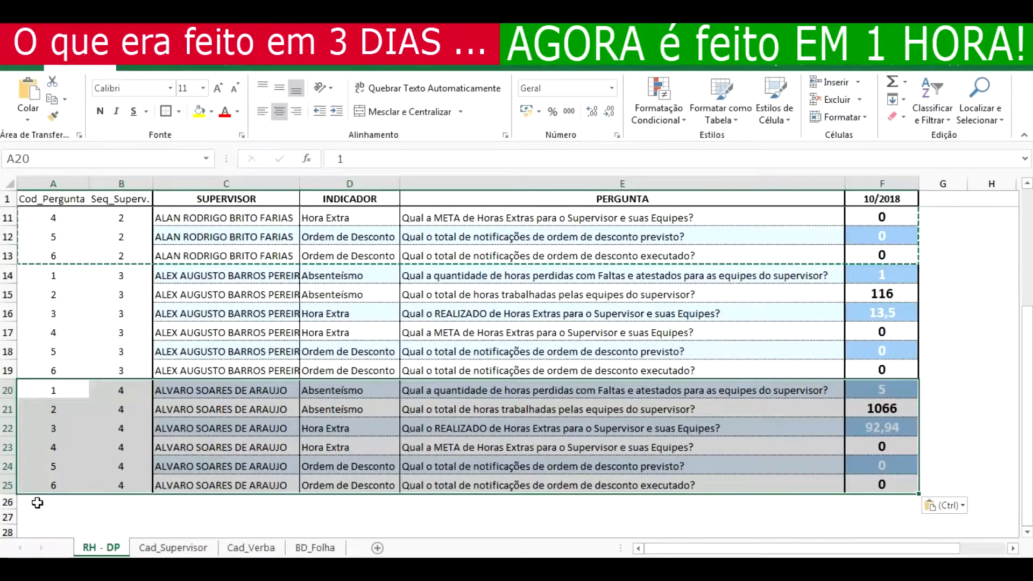
left_click(31, 503)
key("ctrl+v")
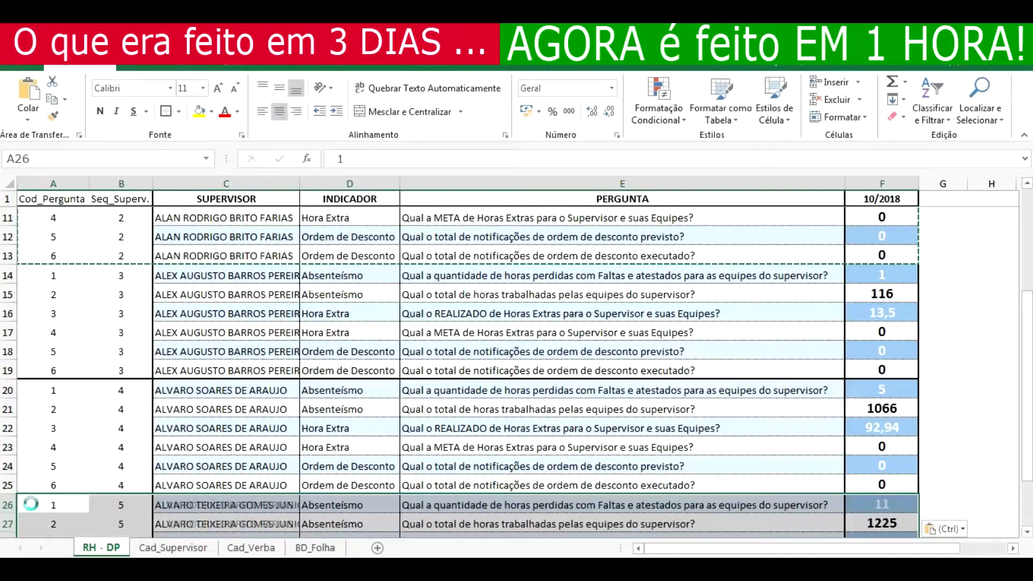
- Paste the copied supervisor block at A32 and again at A38 for the sixth and seventh supervisors
scroll(31, 503, "down", 3)
left_click(30, 447)
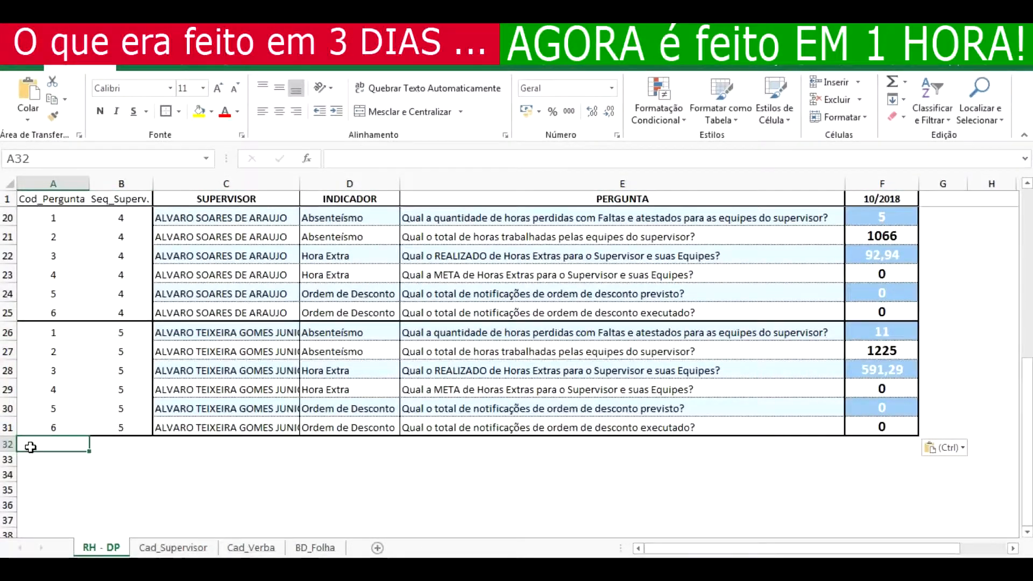
key("ctrl+v")
scroll(31, 446, "down", 3)
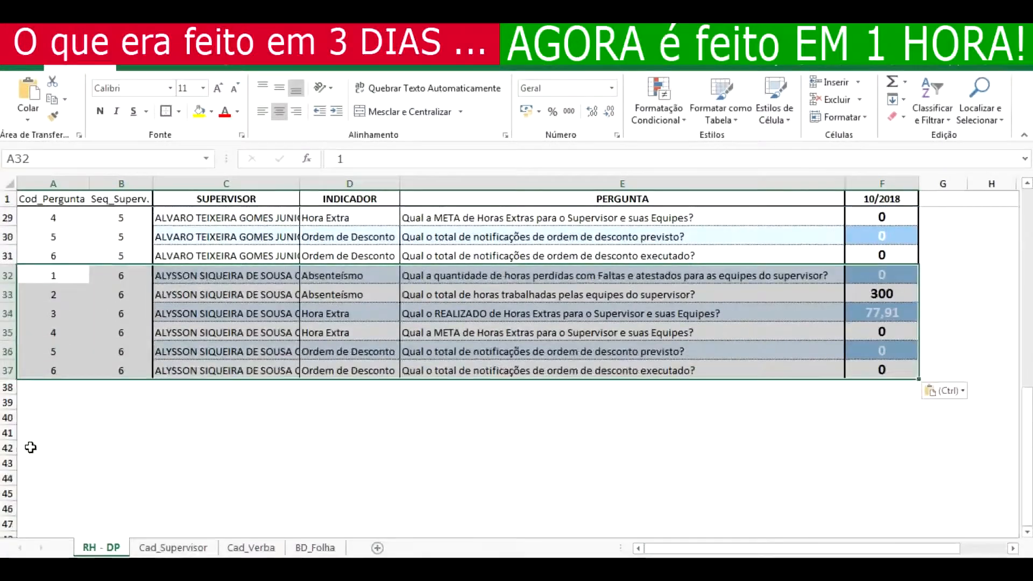
left_click(31, 390)
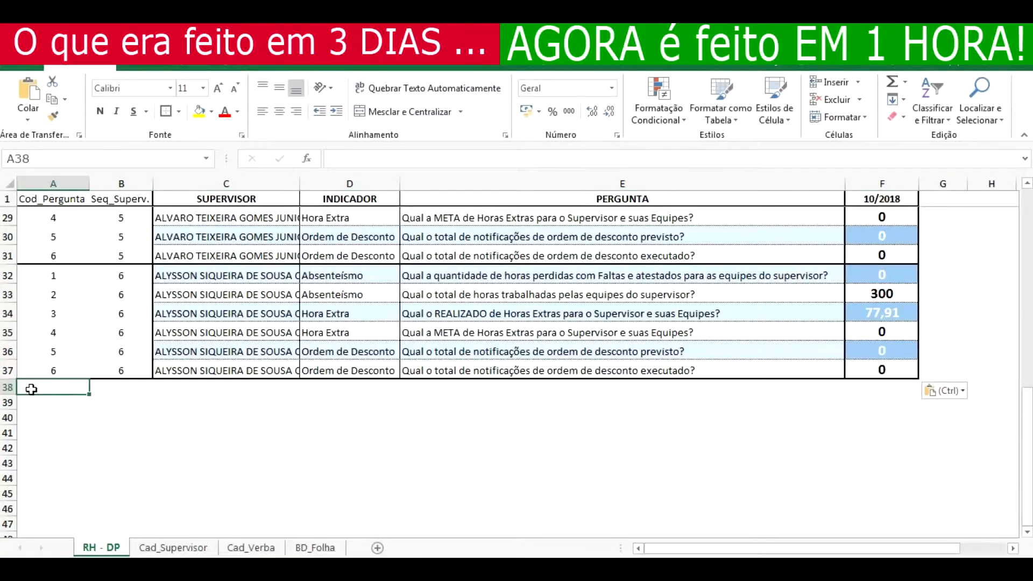
key("ctrl+v")
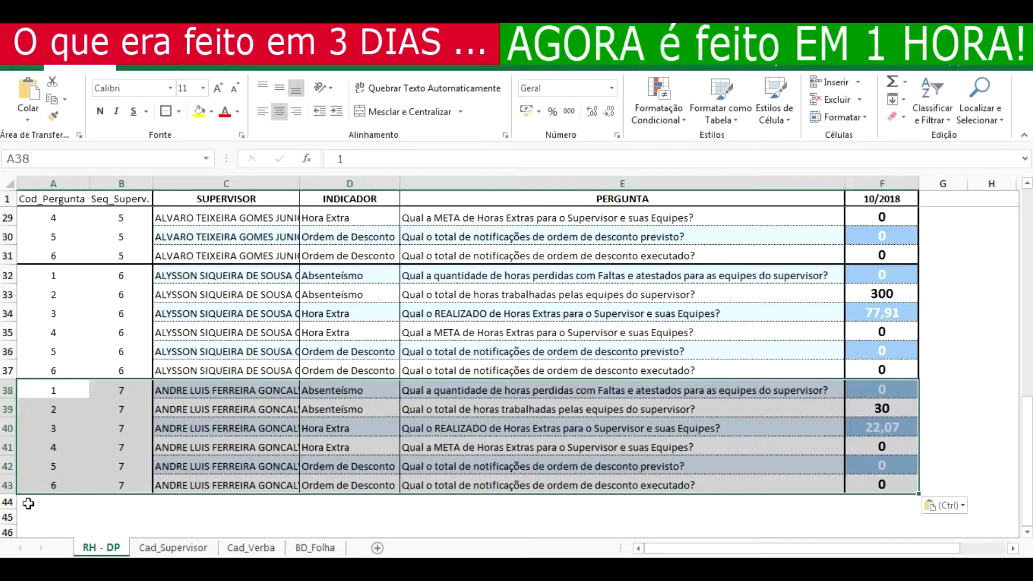
- Paste the copied supervisor block at A44 and again at A50 for the eighth and ninth supervisors
left_click(28, 503)
key("ctrl+v")
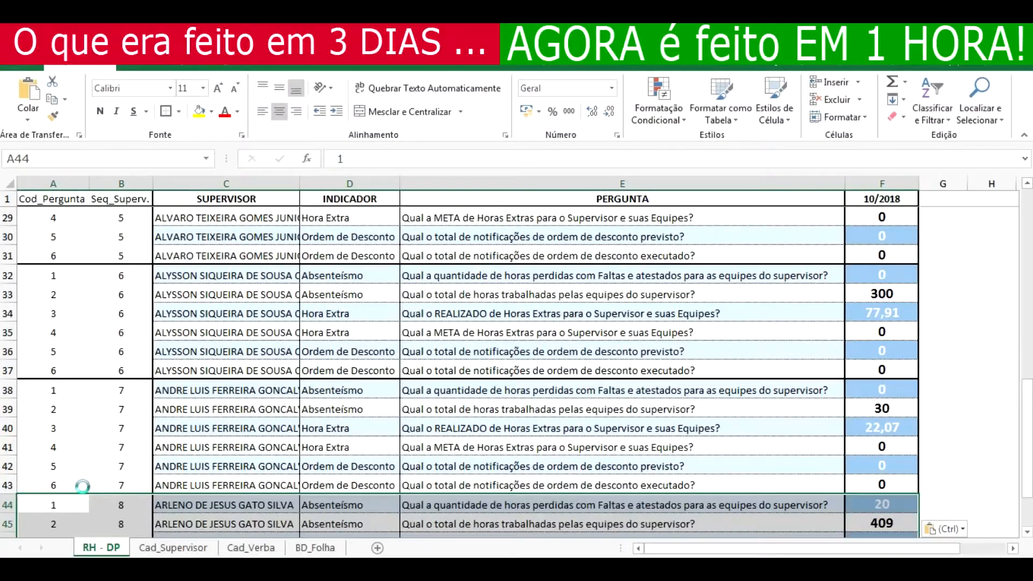
scroll(31, 473, "down", 3)
left_click(29, 446)
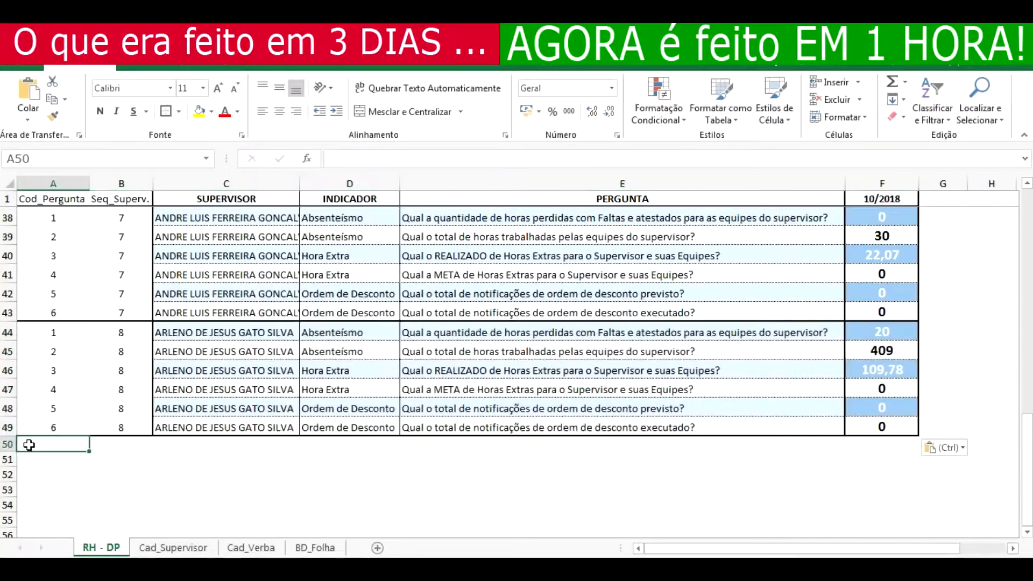
key("ctrl+v")
- Paste the copied supervisor block at A56 for the tenth supervisor
scroll(34, 463, "down", 3)
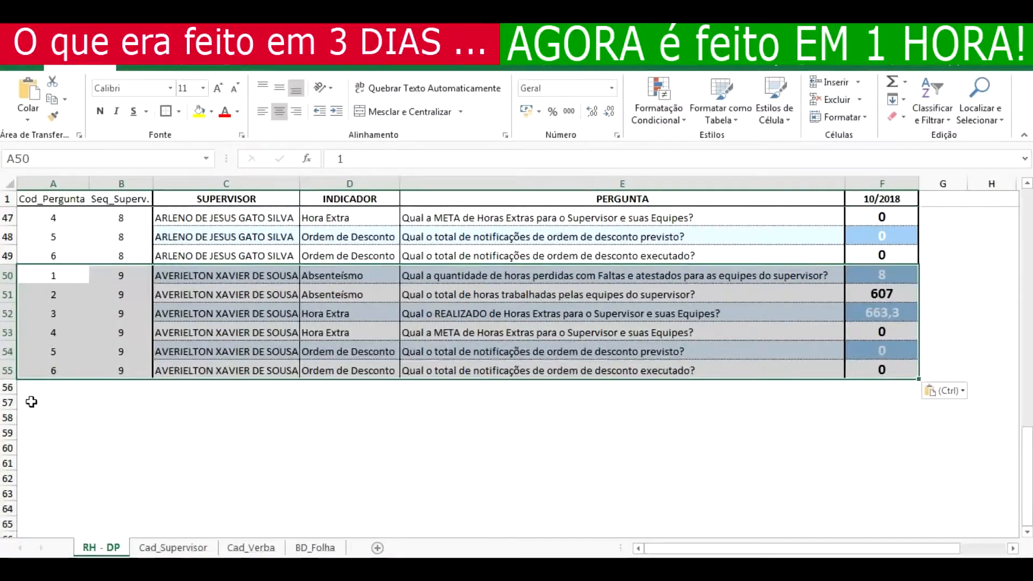
left_click(29, 387)
key("ctrl+v")
scroll(29, 388, "down", 3)
left_click(31, 329)
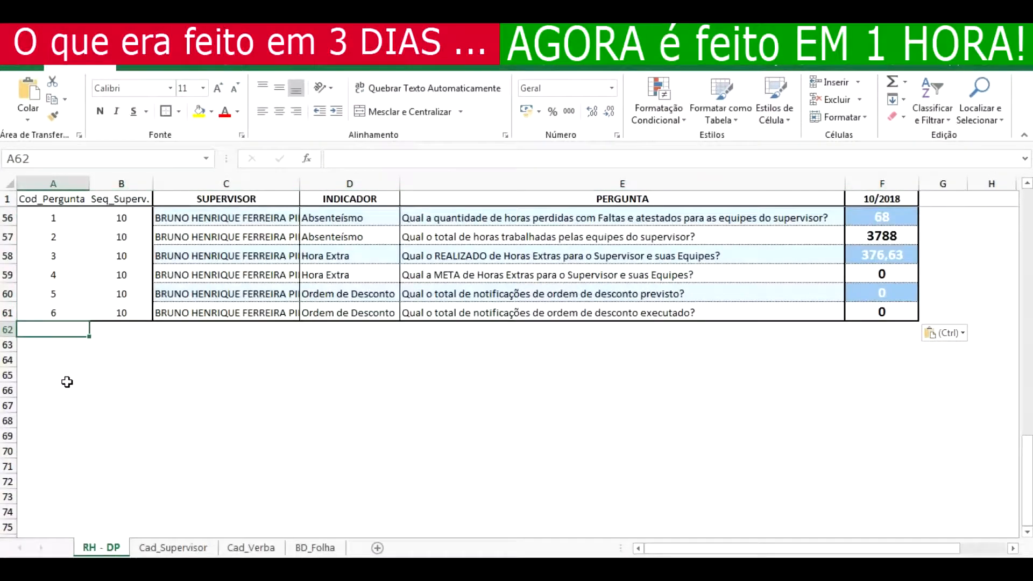
key("ctrl+v")
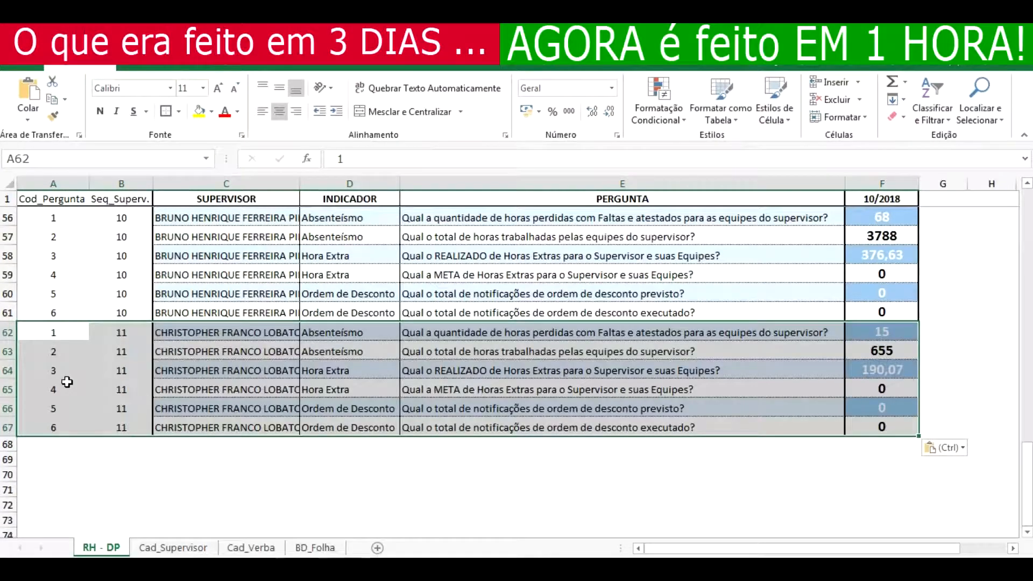
key("ctrl+z")
- Examine the PROCV formula in C61 and the SOMASES formulas in F60 and F2
left_click(188, 313)
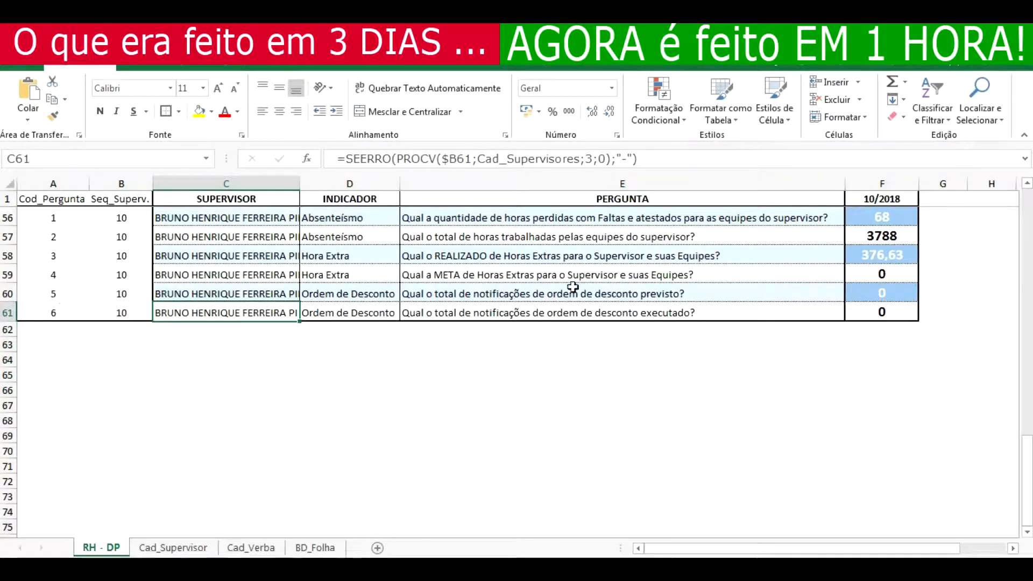
left_click(872, 293)
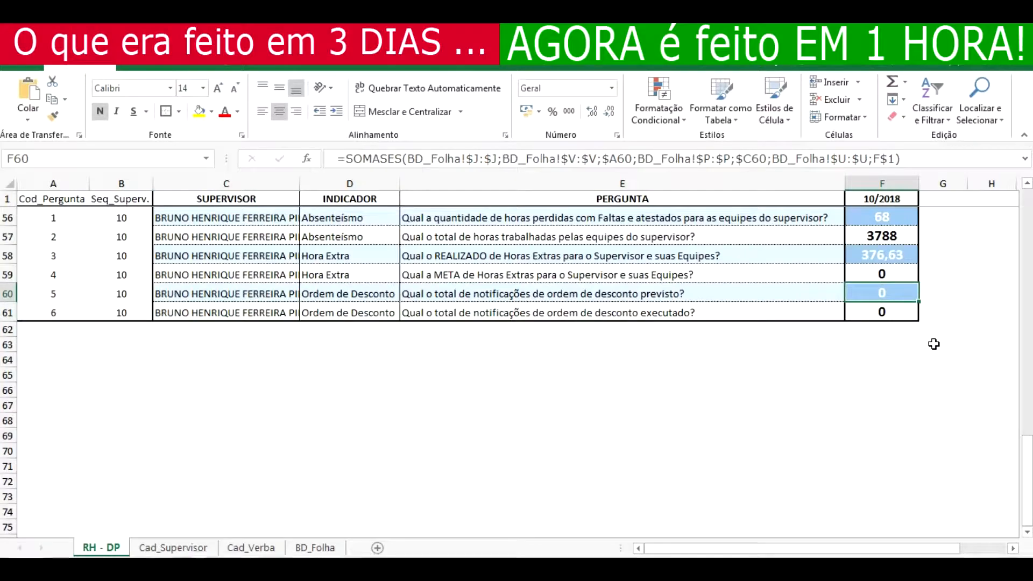
key("ctrl+Up")
key("Down")
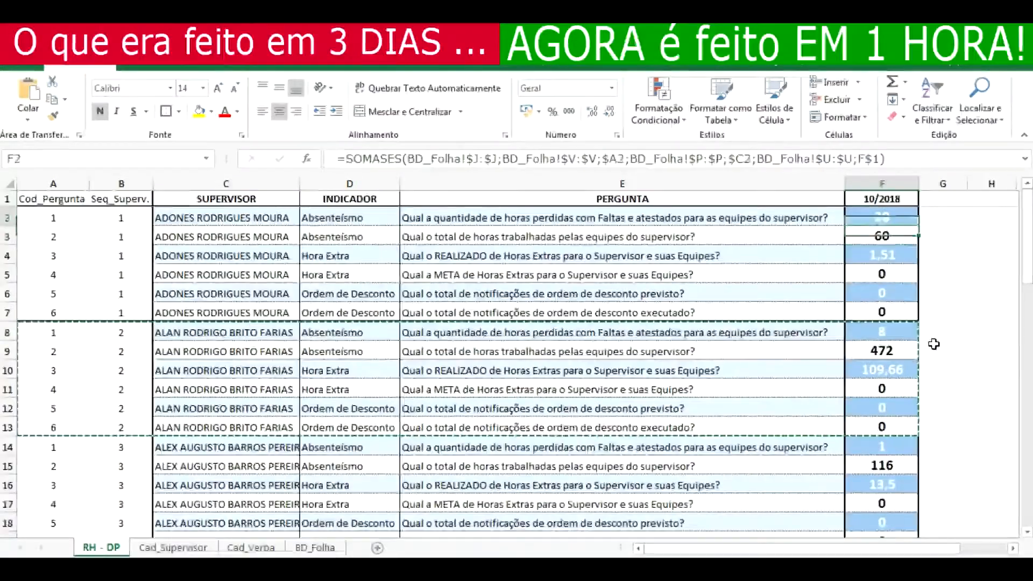
key("Up")
key("Right")
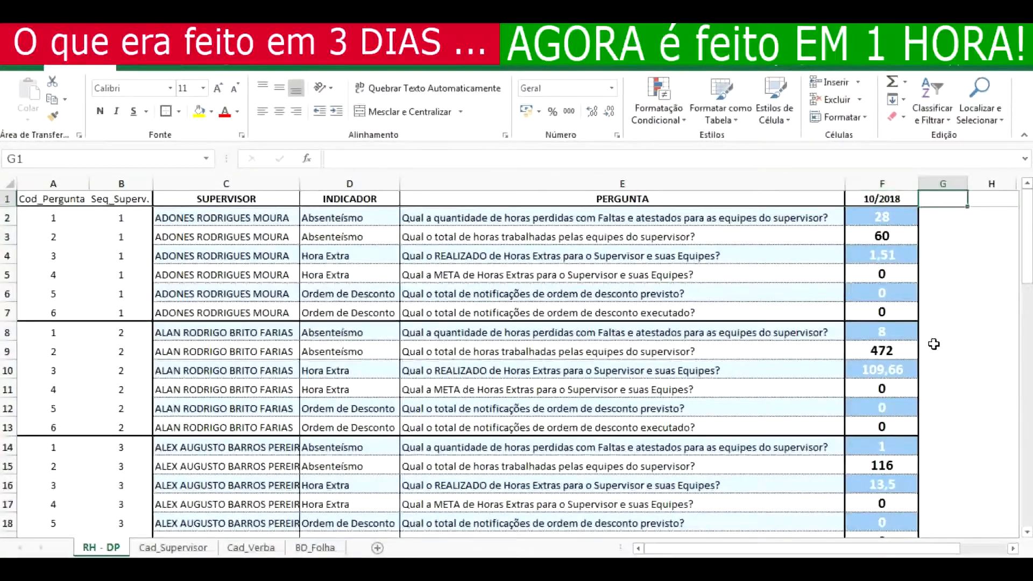
- Hide the helper columns A and B, Cod_Pergunta and Seq_Superv., on the RH - DP sheet
key("Home")
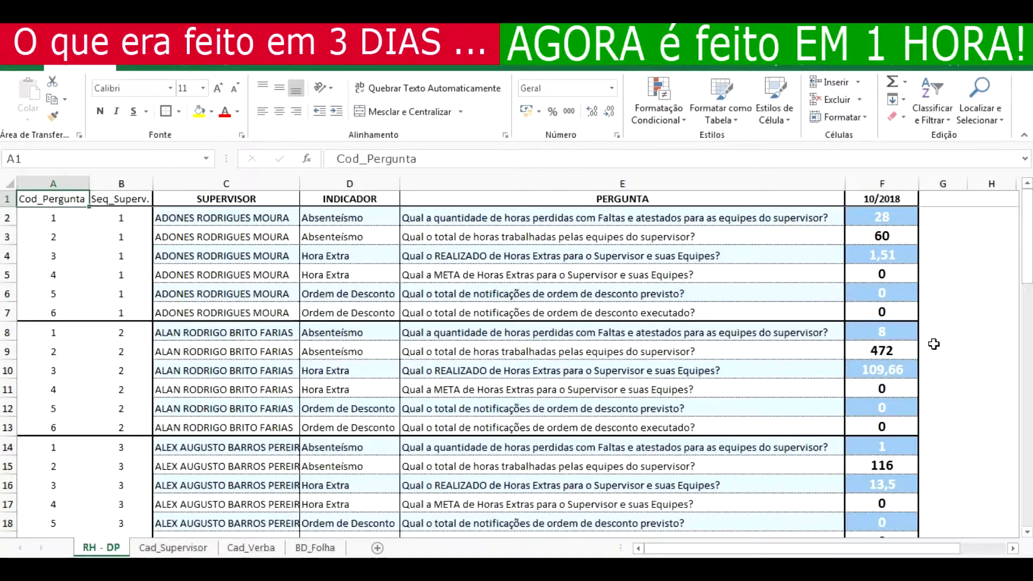
key("ctrl+shift+Down")
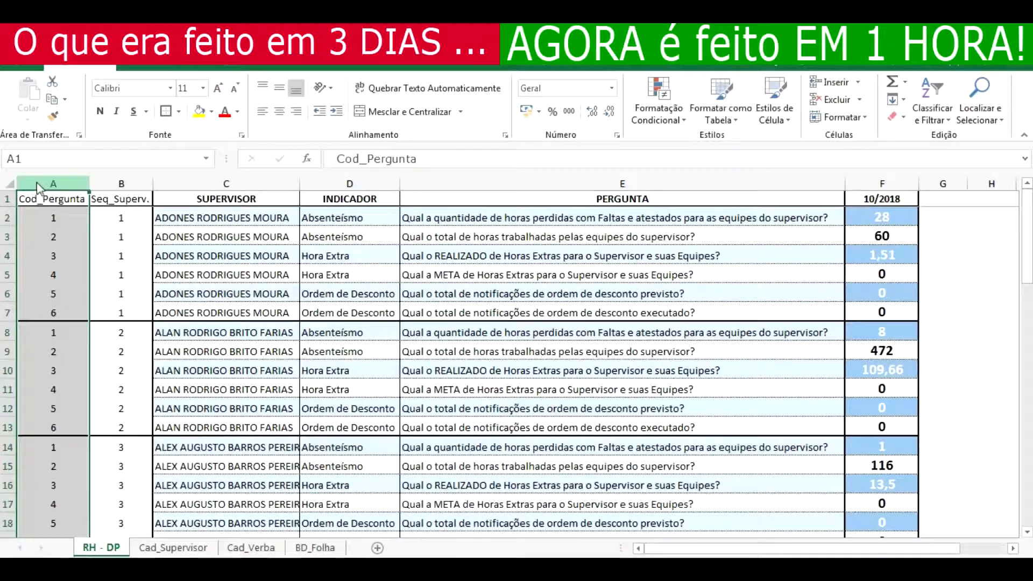
left_click_drag(92, 182, 102, 184)
right_click(104, 184)
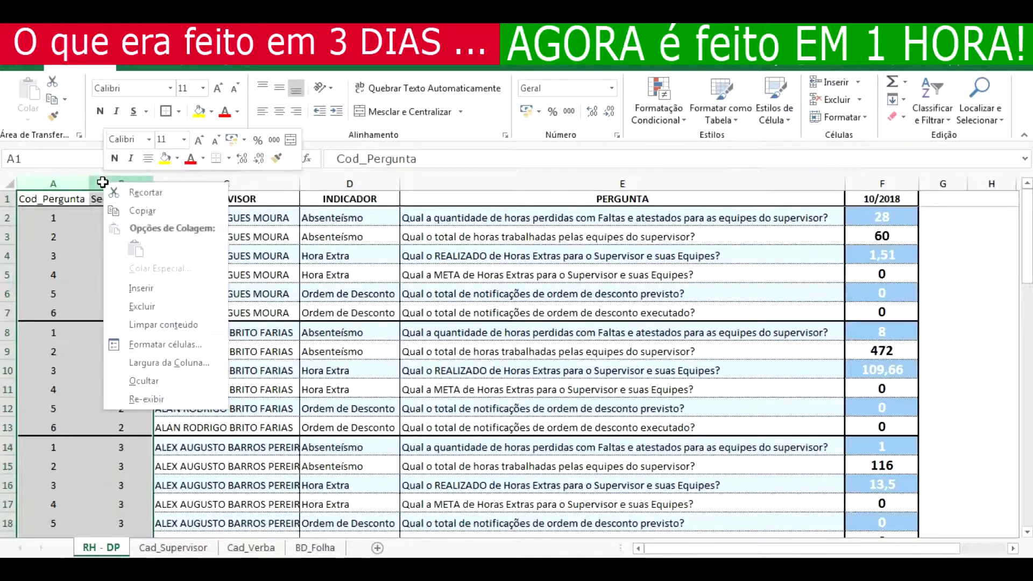
left_click(147, 386)
left_click(168, 349)
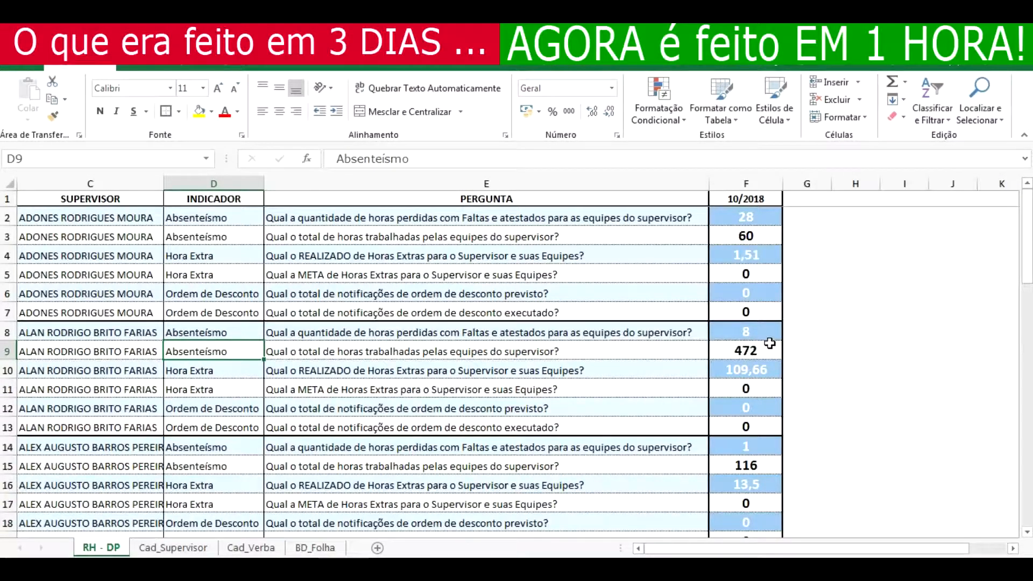
- Copy the whole 10/2018 column F1:F61 with its header and paste it at G1
left_click(753, 200)
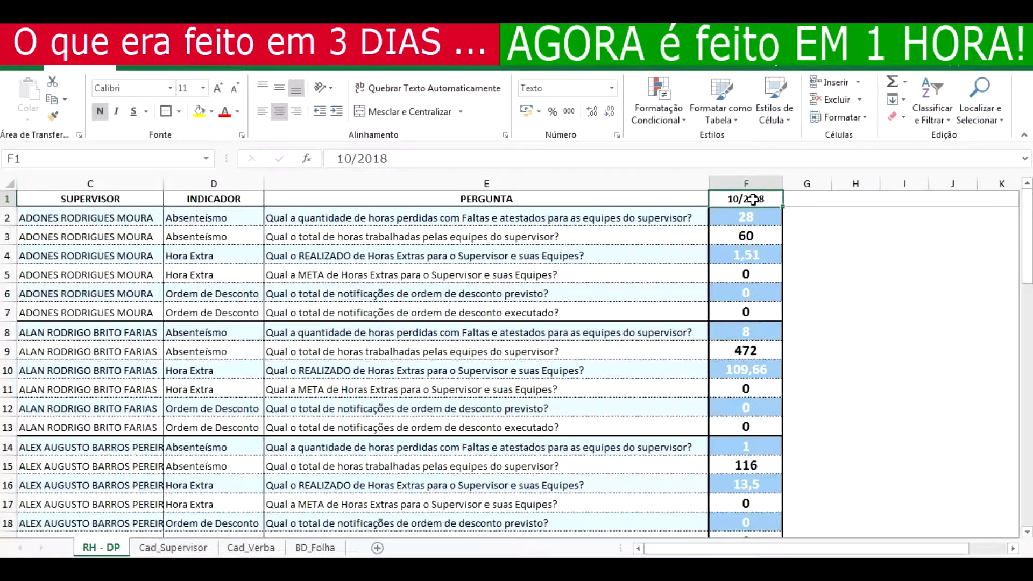
key("ctrl+shift+Down")
key("ctrl+c")
key("Right")
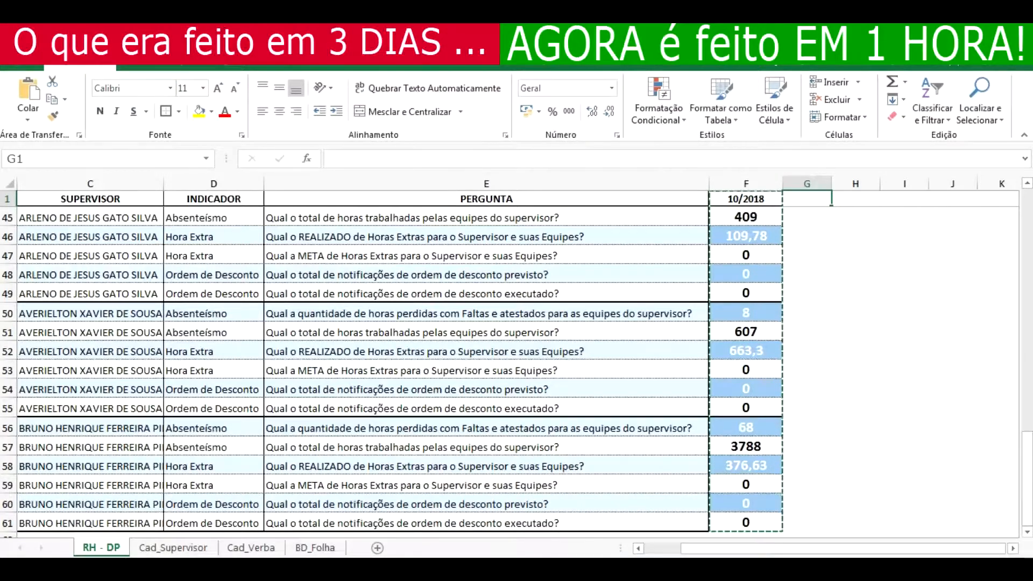
key("ctrl+v")
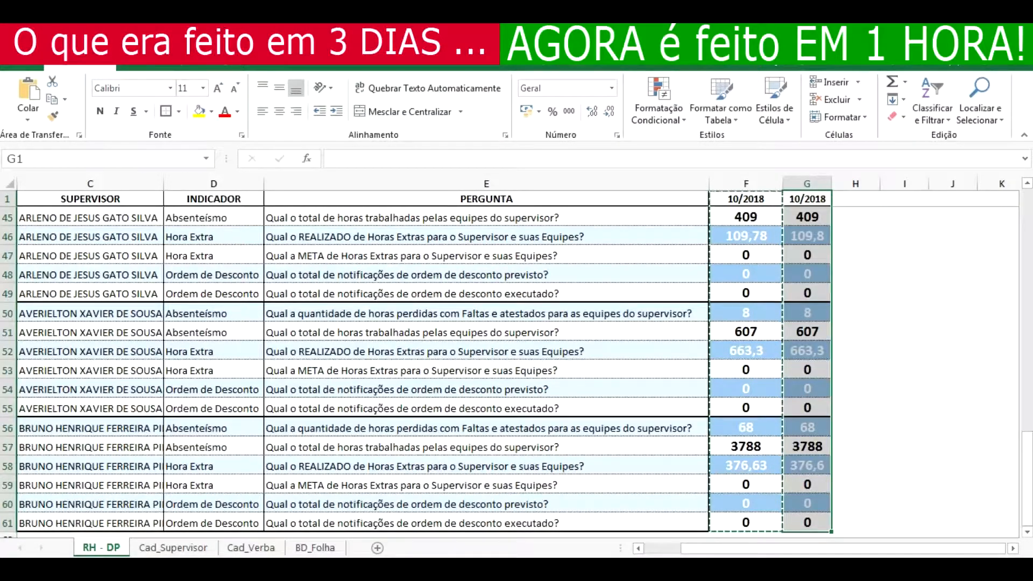
- AutoFit the widths of the two month columns F and G to their contents
key("t")
key("Left")
key("ctrl+space")
key("alt")
key("c")
key("o")
key("t")
key("Right")
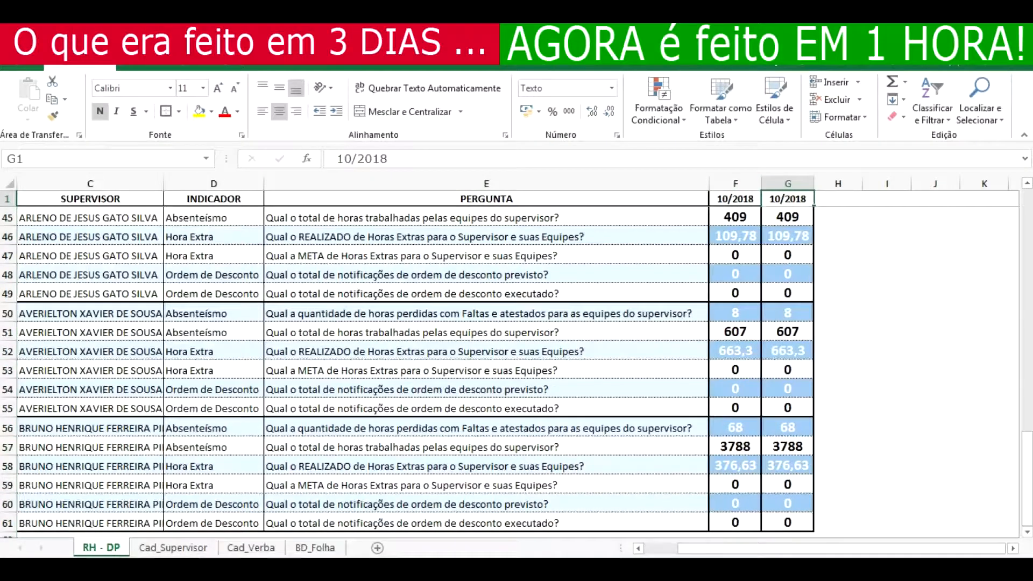
- Change the copied month header in G1 to 11/2018
left_click(350, 159)
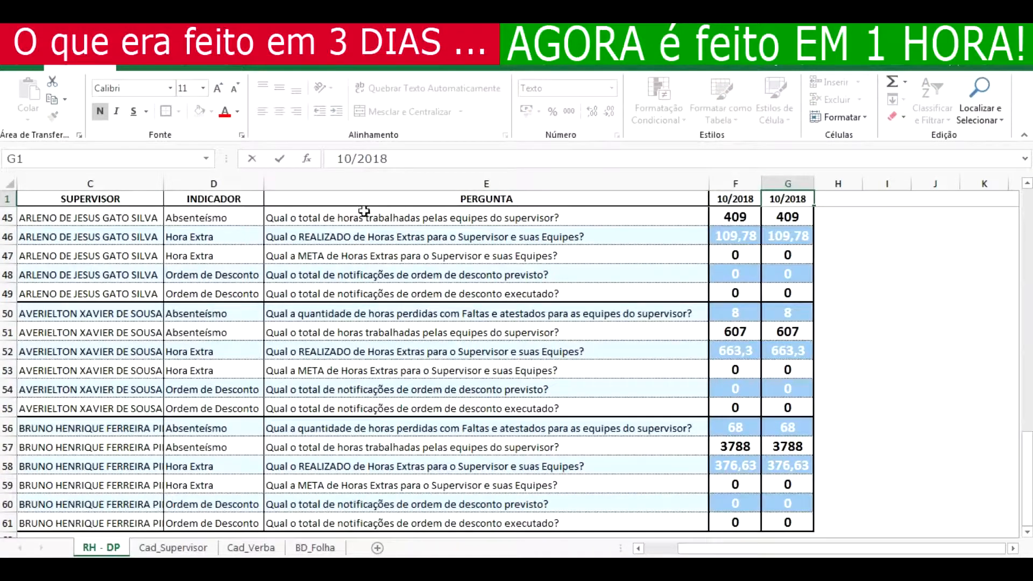
key("BackSpace")
type("1")
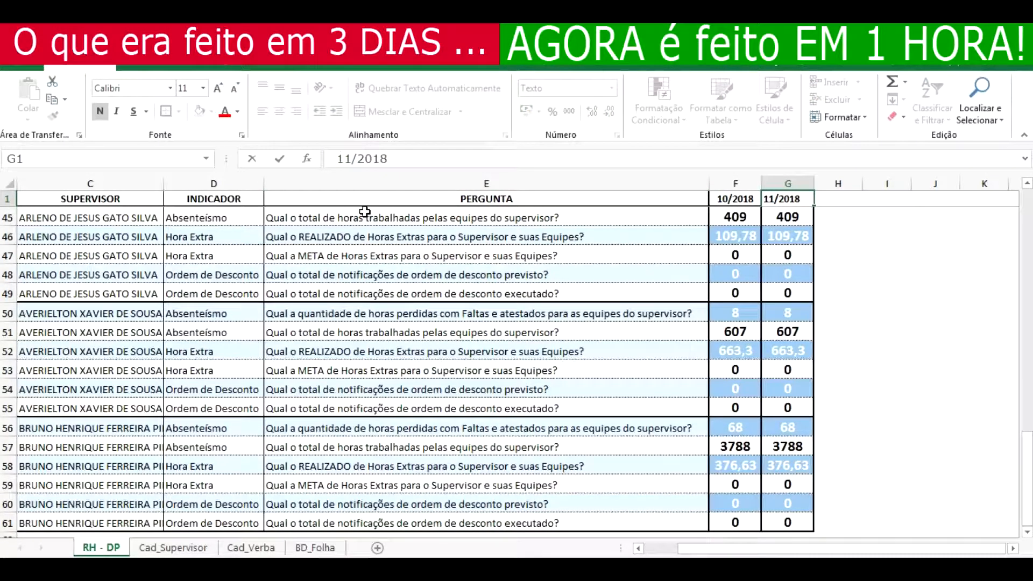
key("Return")
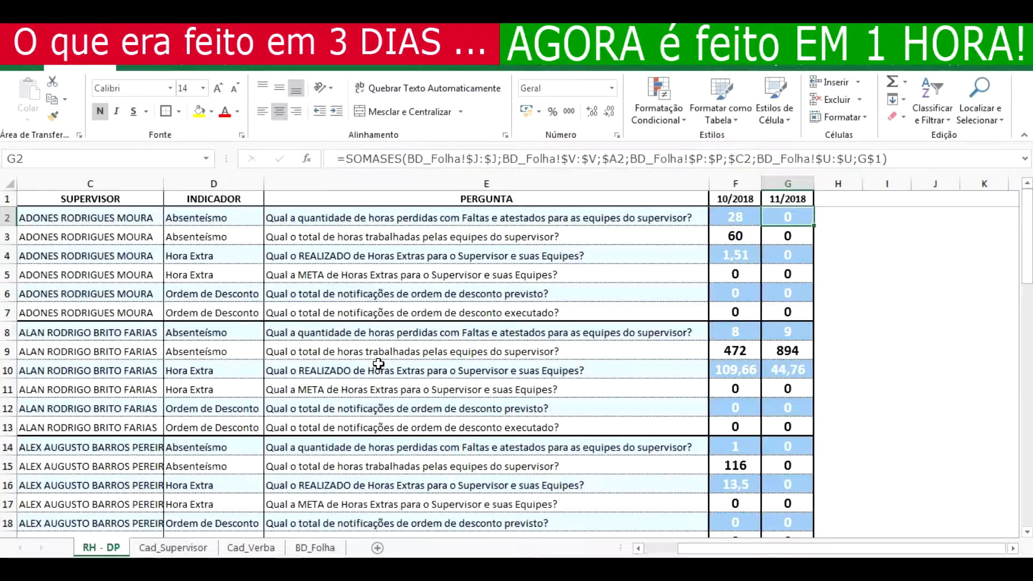
- Review the filtered BD_Folha records and return to the RH - DP sheet to compare its 10/2018 and 11/2018 columns
left_click(317, 547)
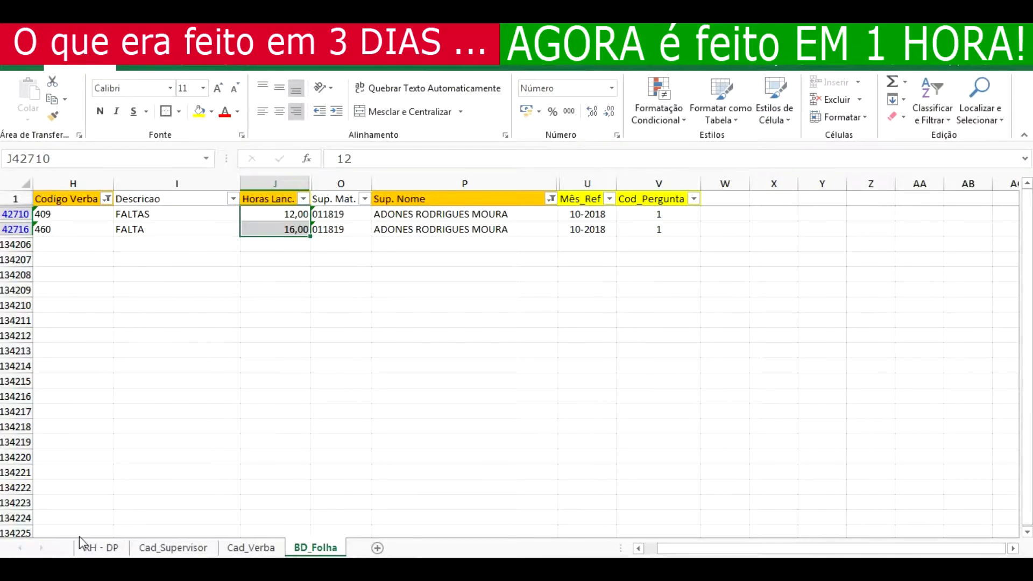
left_click(100, 548)
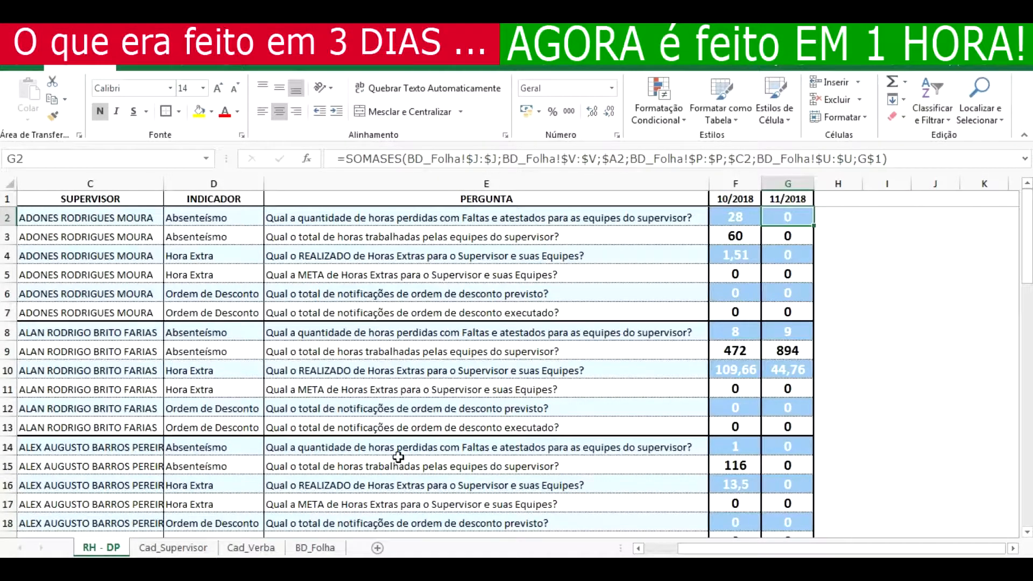
left_click(311, 548)
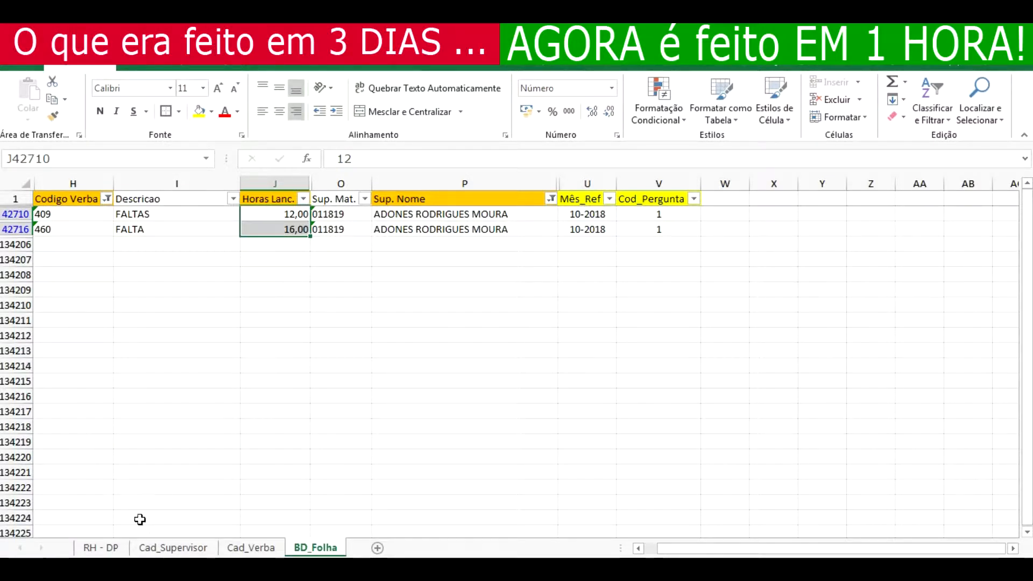
left_click(111, 551)
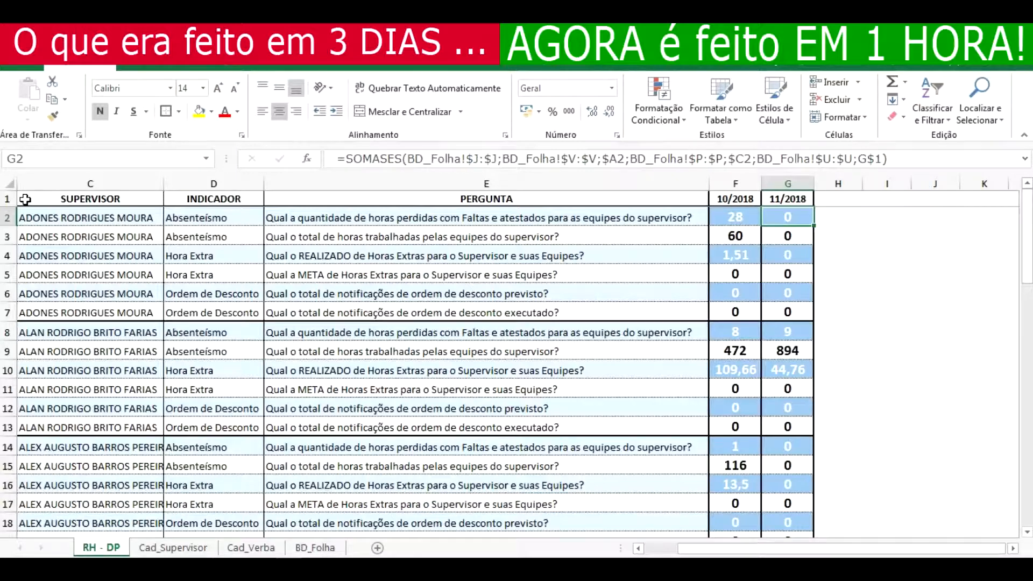
left_click(215, 578)
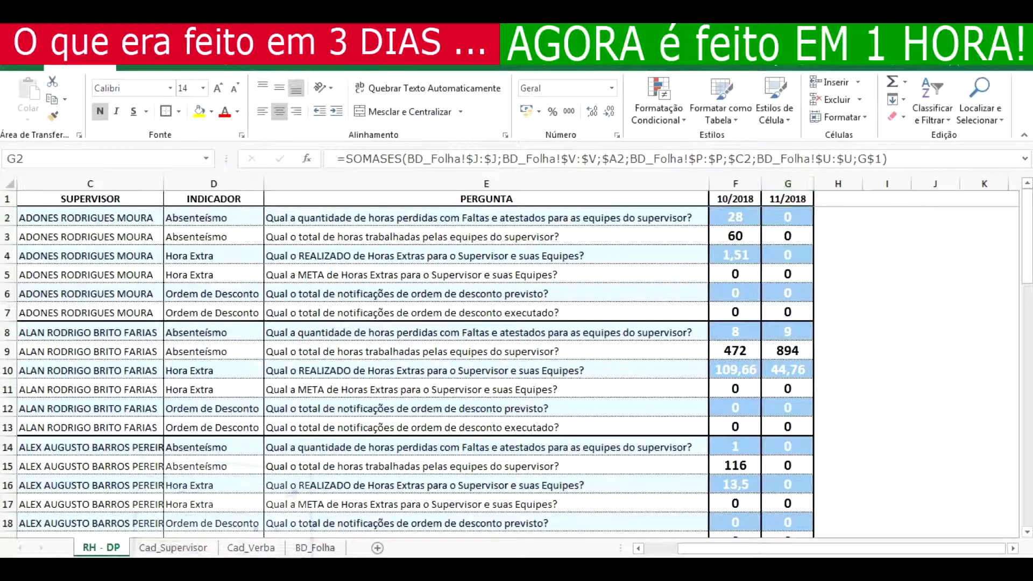